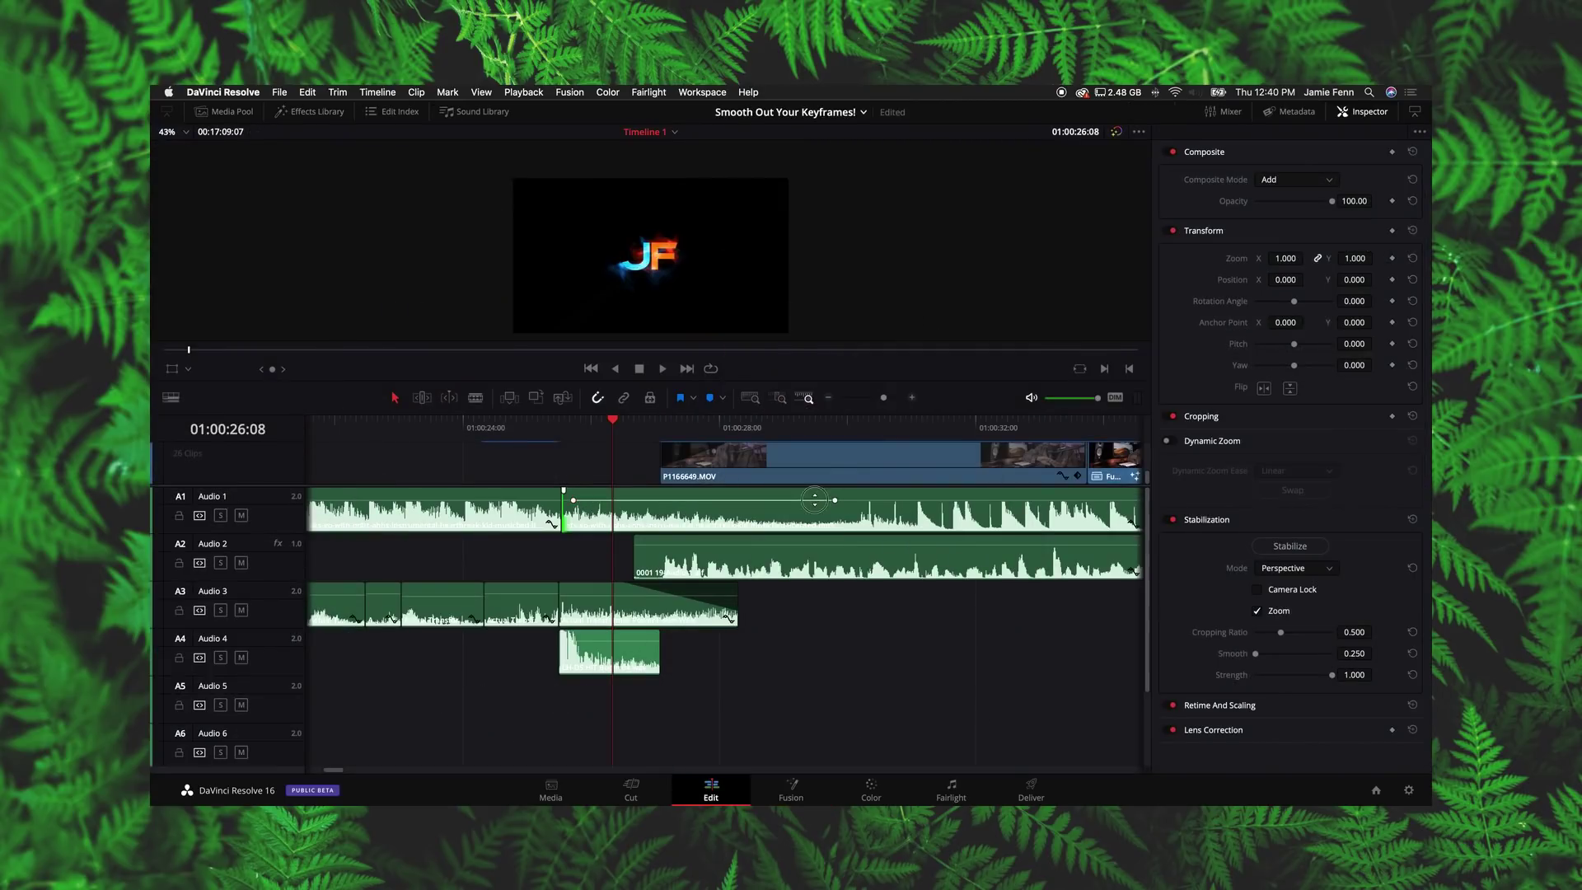
Step: Drag the A1 audio clip's volume keyframe down to -13.87 dB
left_click_drag(815, 499, 815, 503)
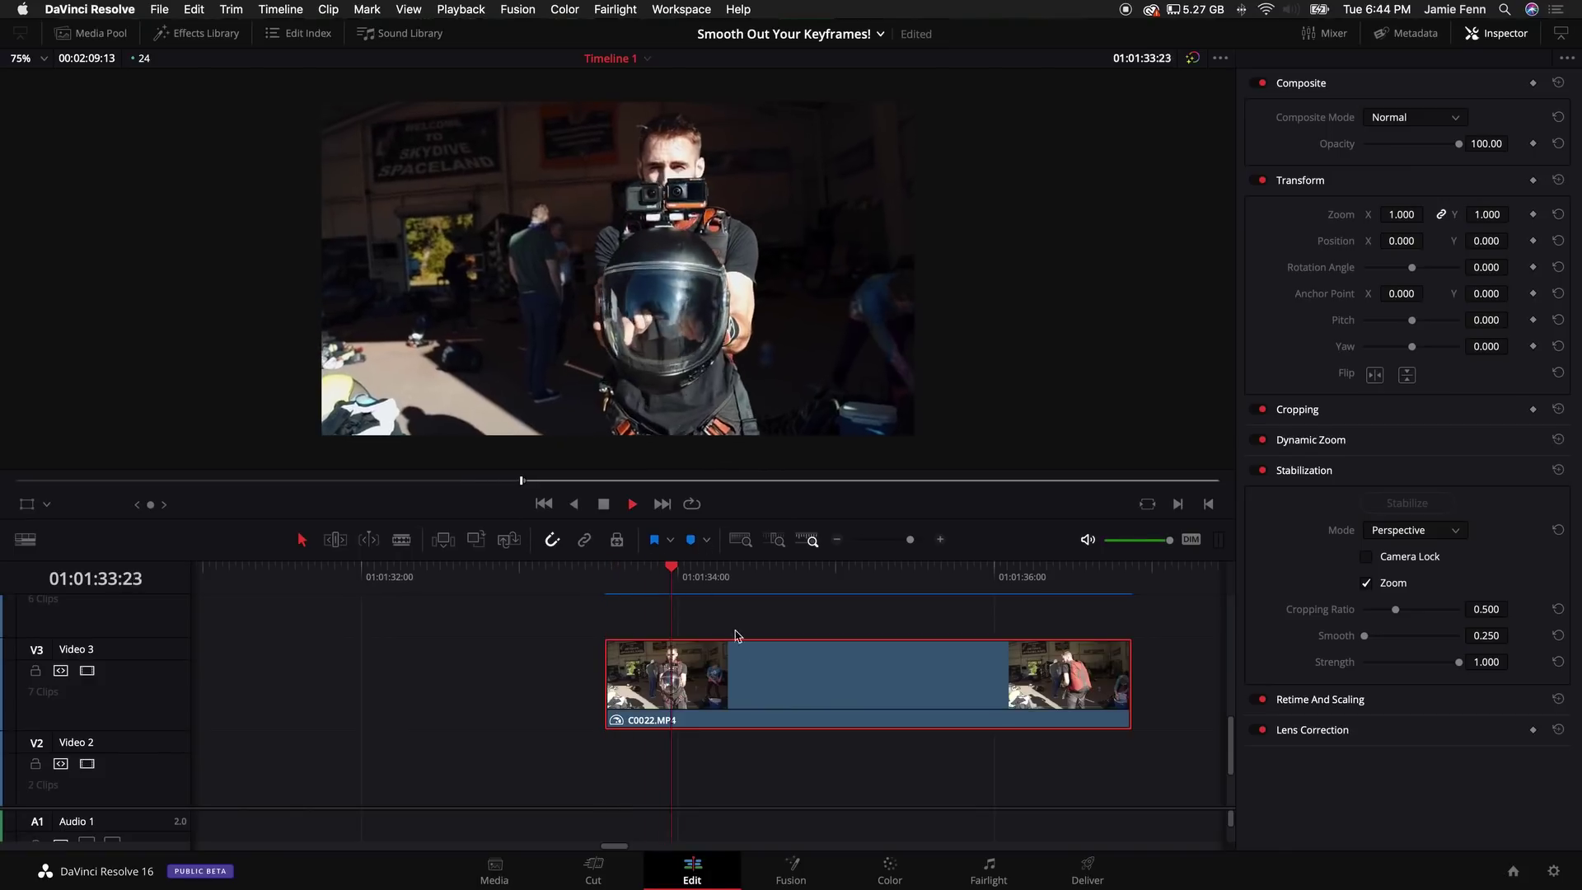
Step: Enable retime controls on C0022.MP4, add a speed point, and slow the first section to 50%
left_click(807, 572)
left_click_drag(806, 572, 744, 574)
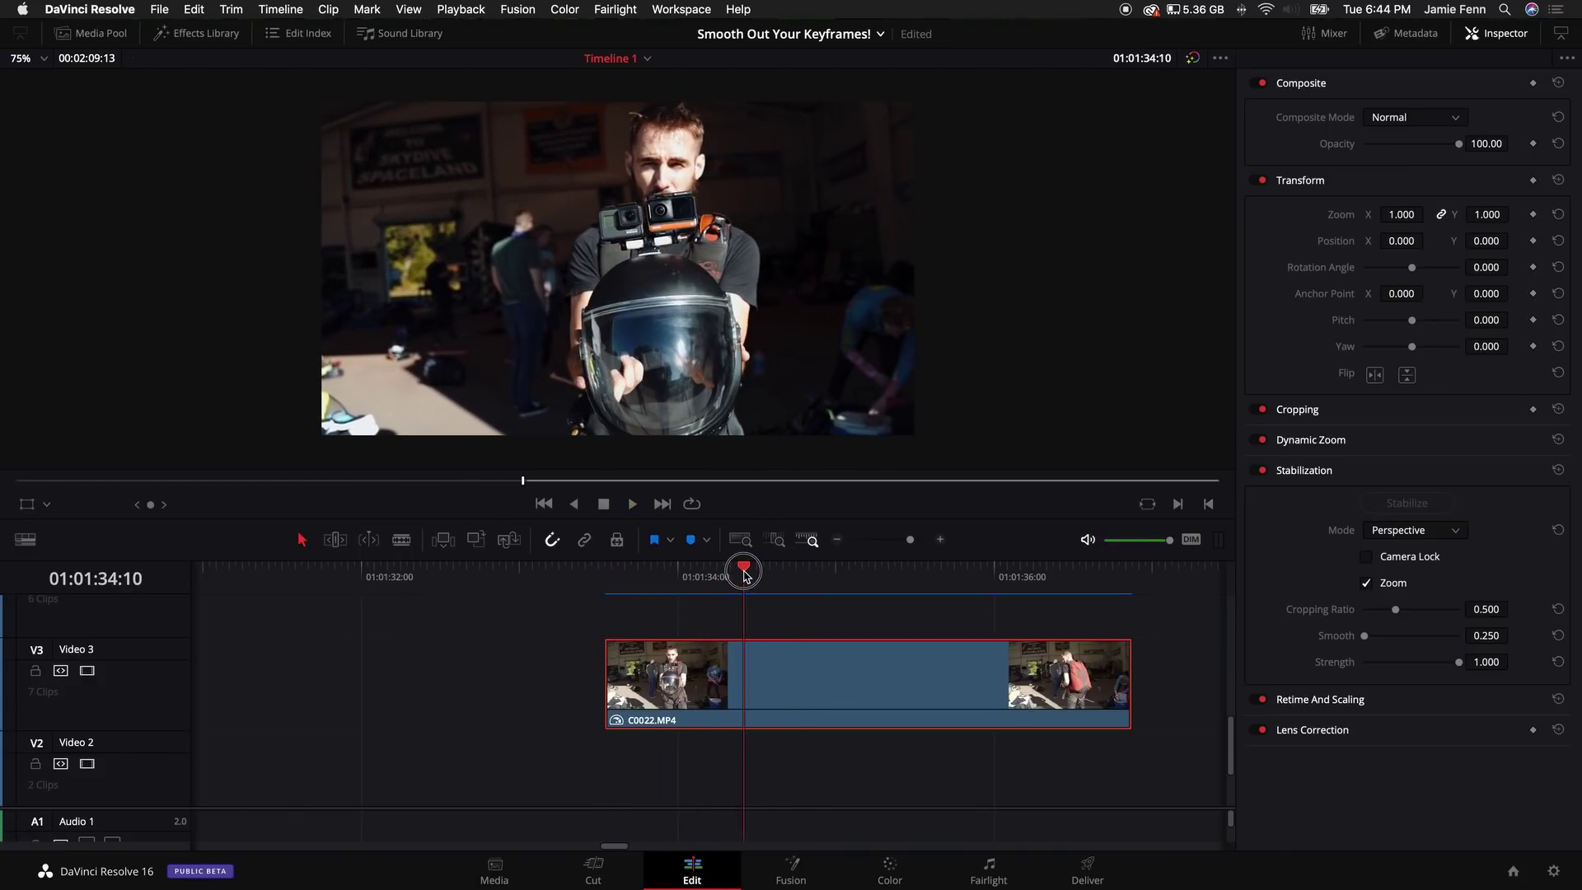
right_click(749, 690)
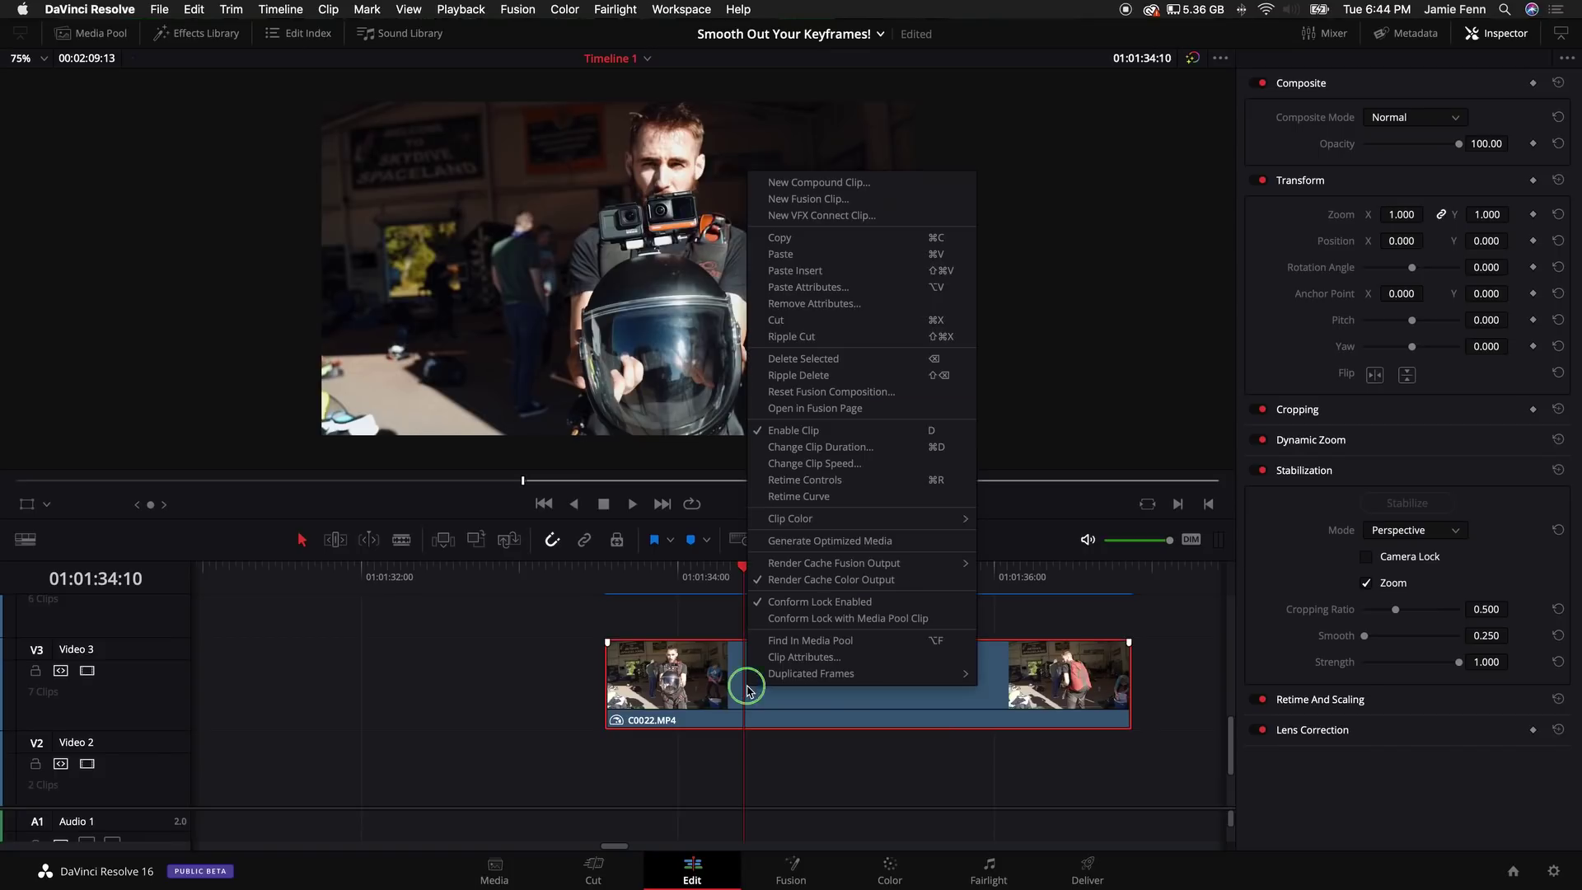
left_click(805, 480)
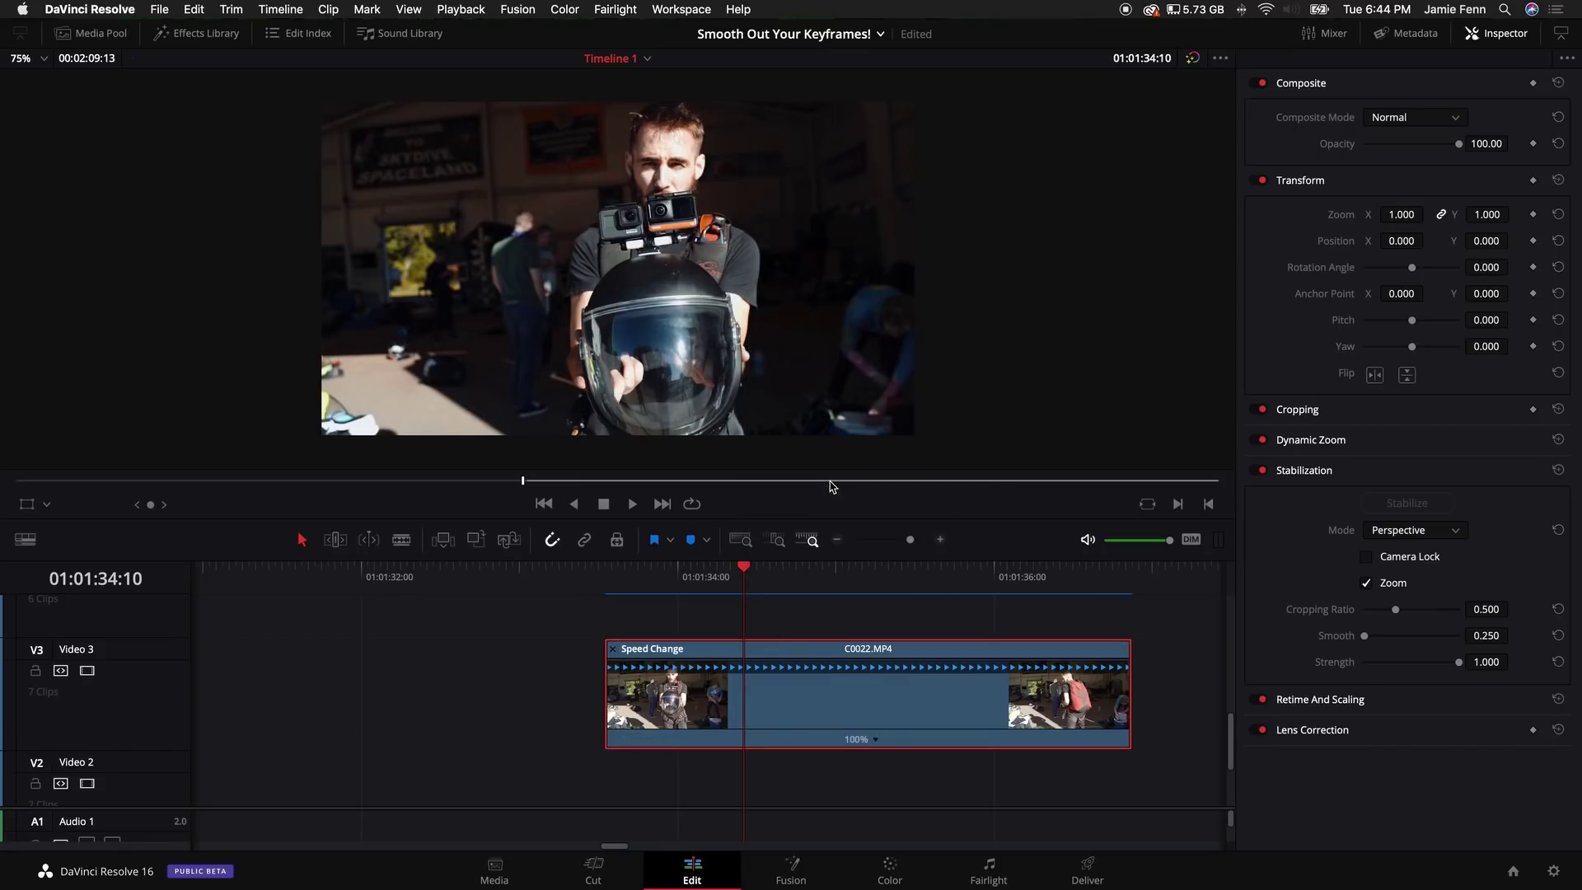
right_click(877, 744)
left_click(906, 712)
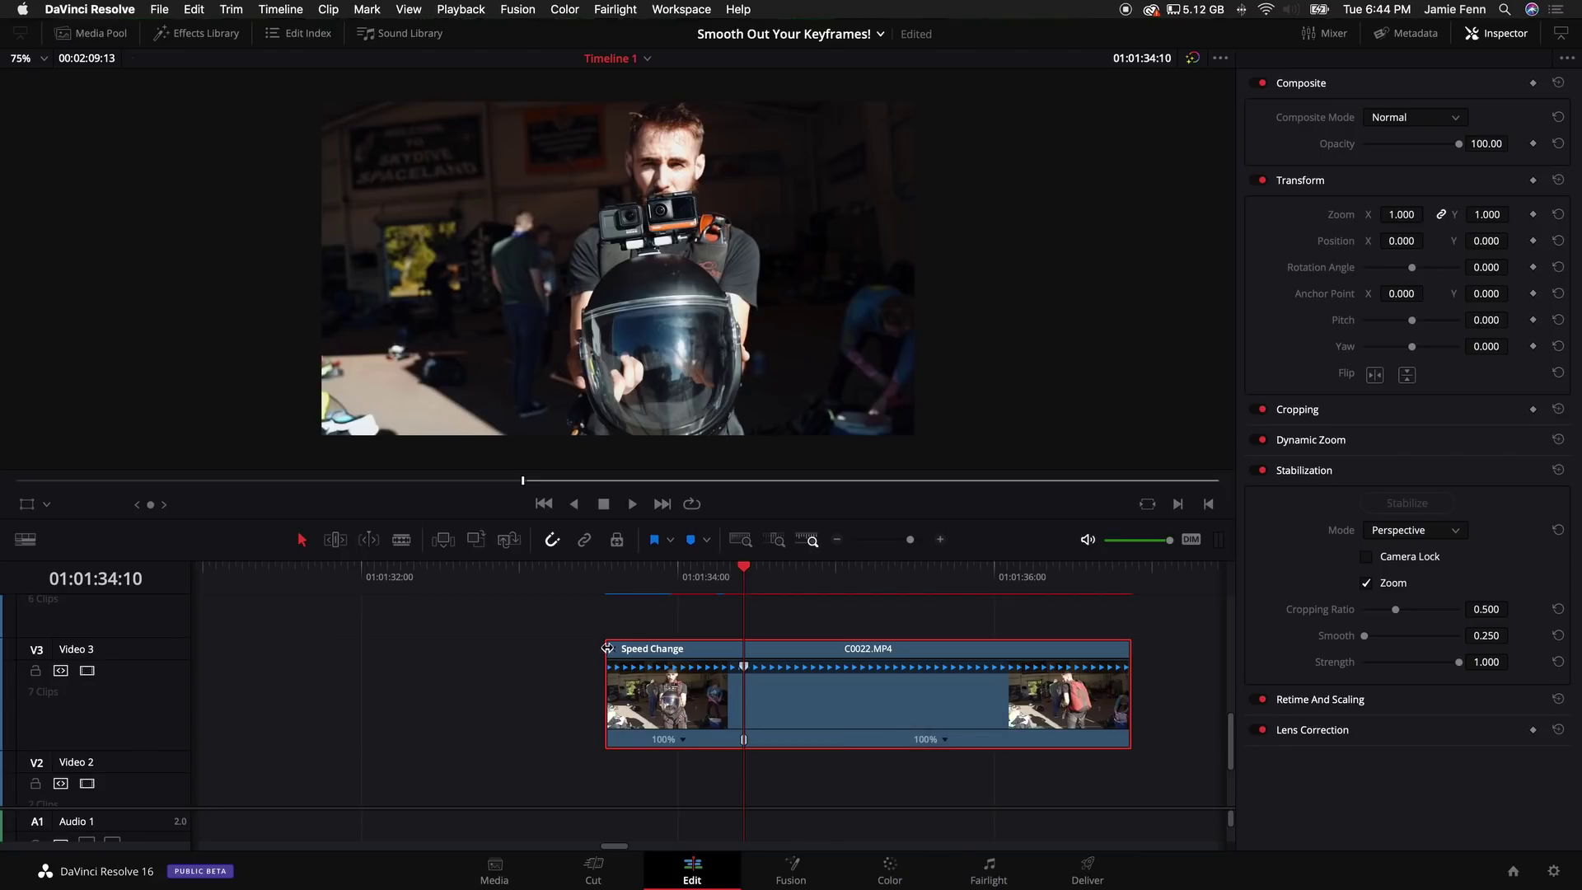
left_click_drag(607, 648, 467, 652)
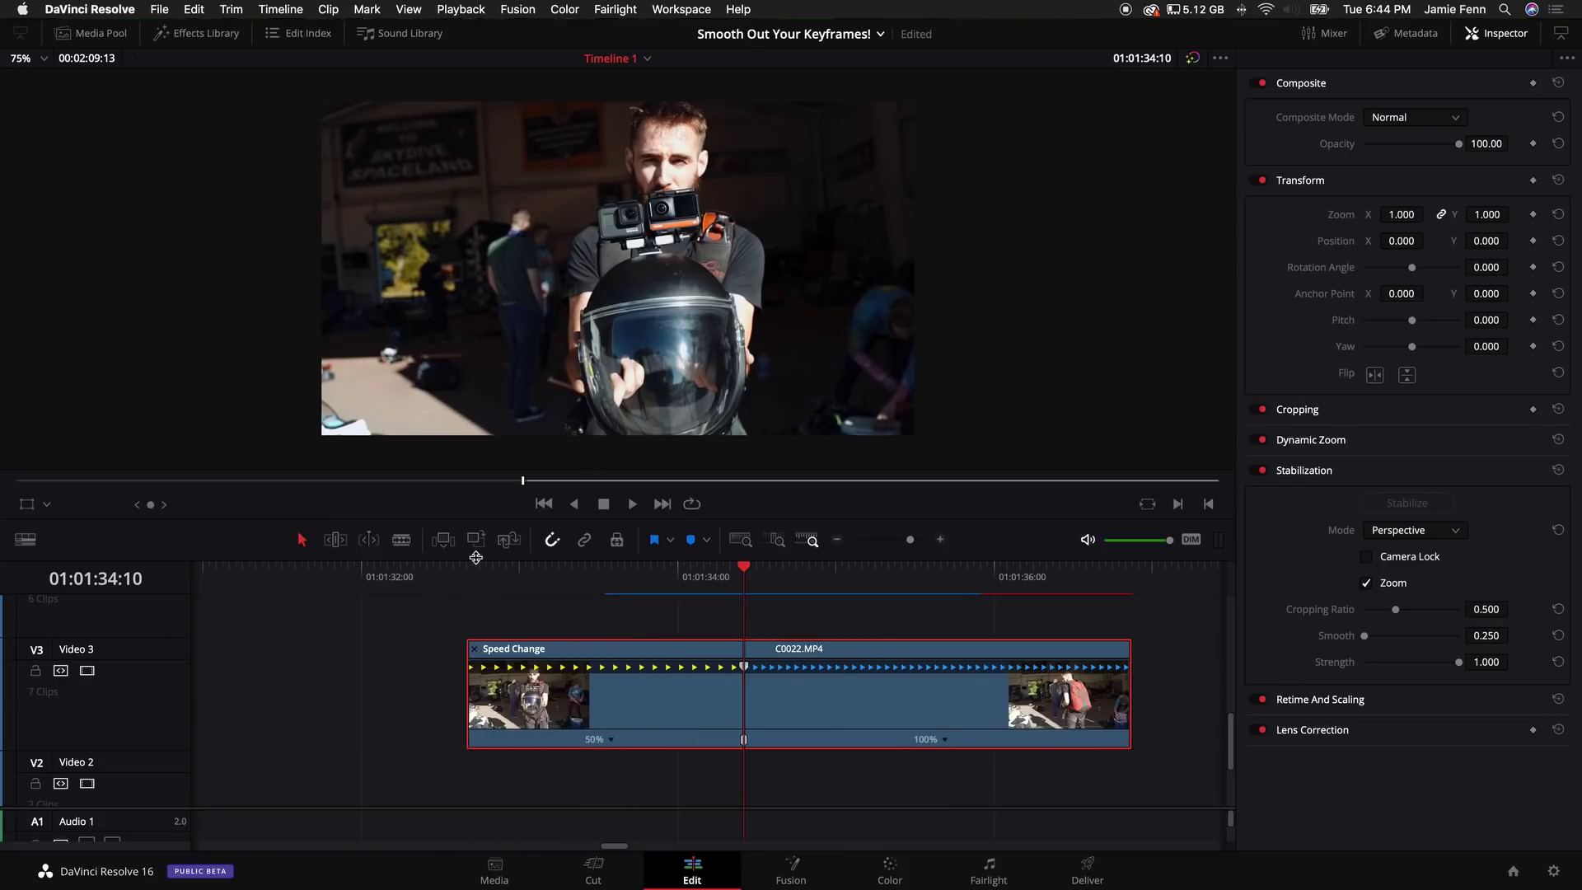
left_click_drag(739, 570, 832, 585)
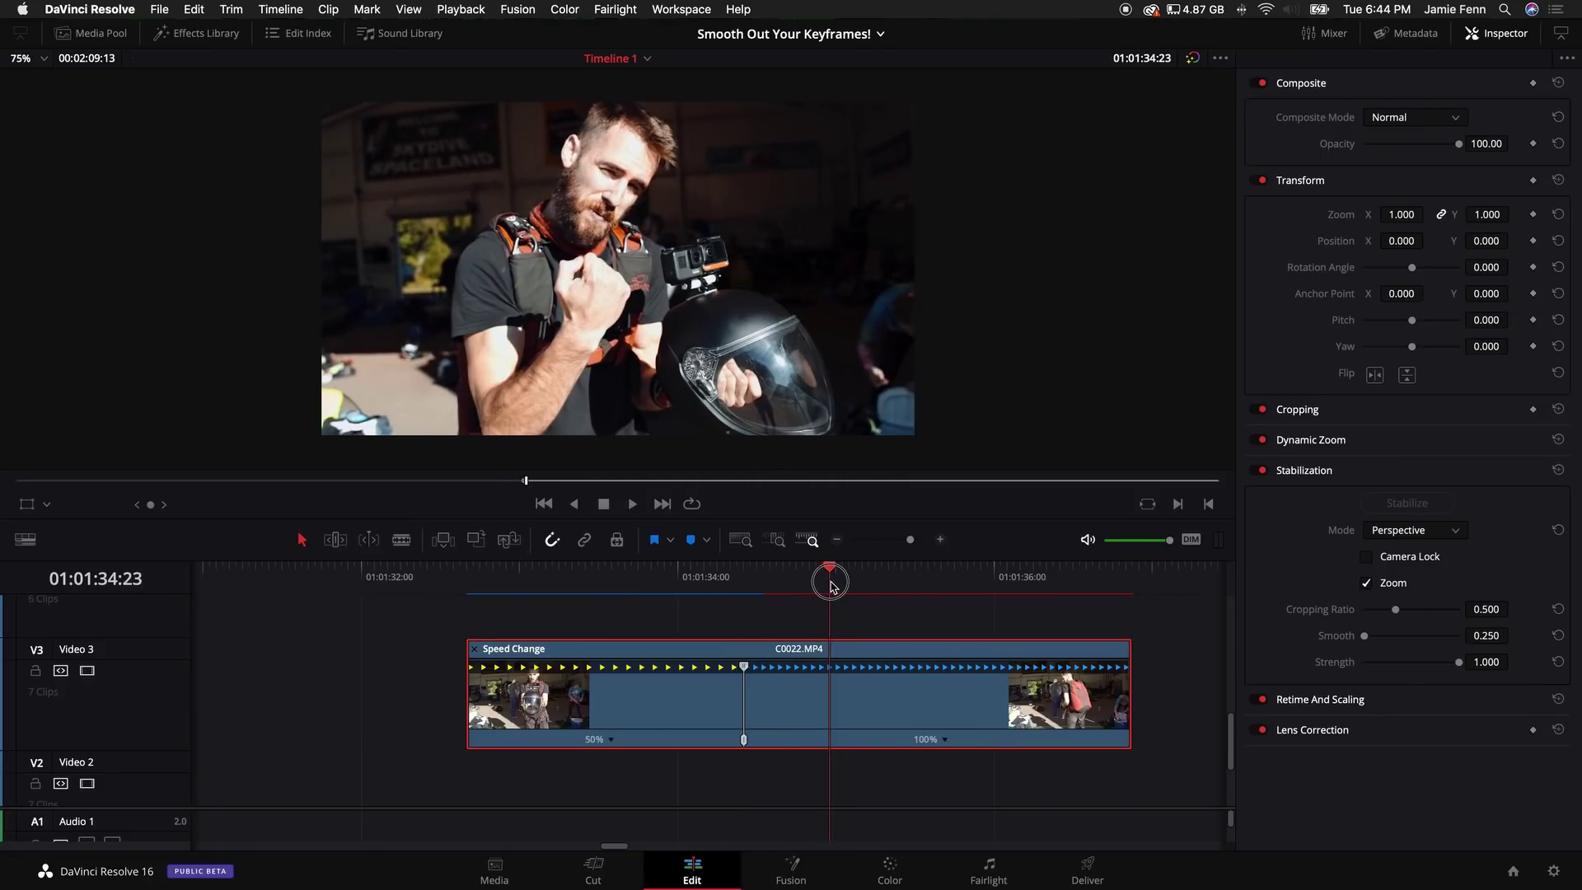
Step: Add a second speed point later in C0022.MP4 and move it closer to the first
right_click(947, 744)
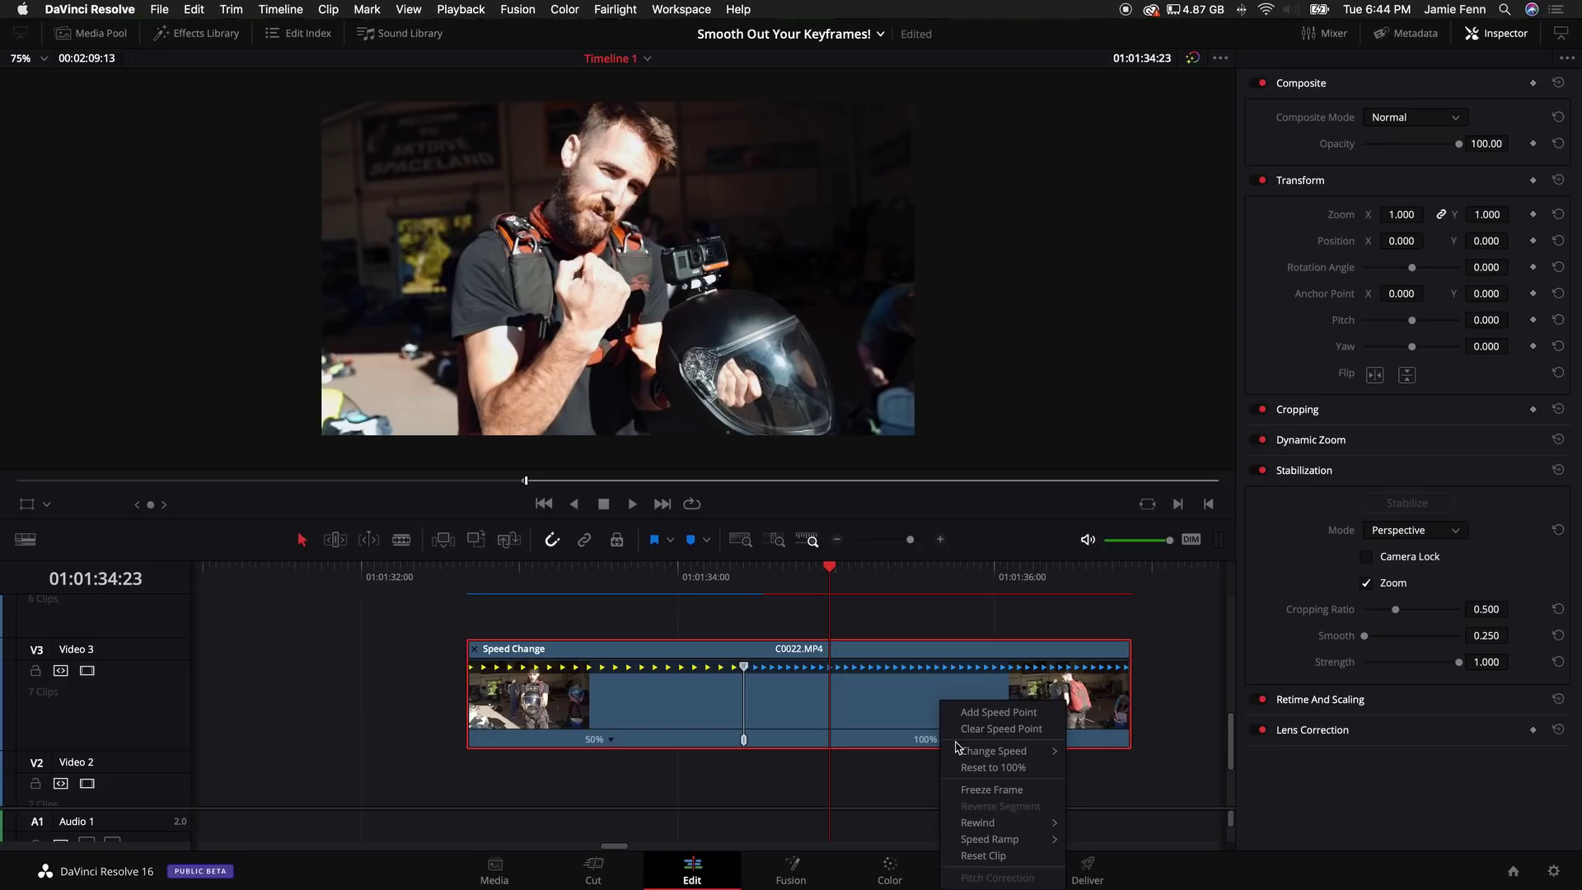
left_click_drag(738, 577, 831, 588)
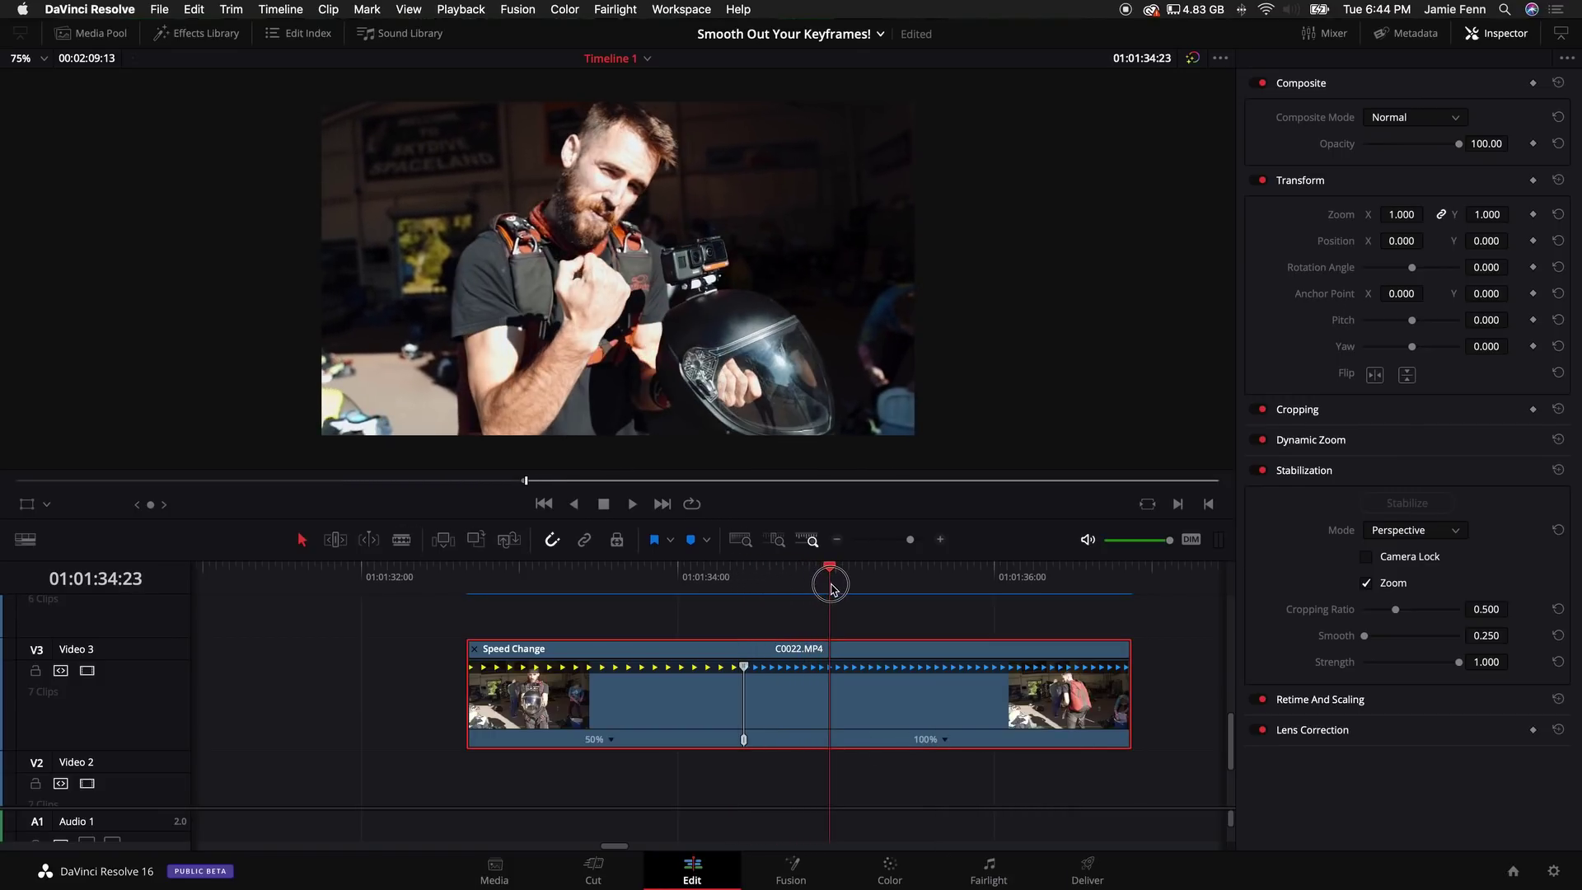
right_click(947, 745)
left_click(980, 713)
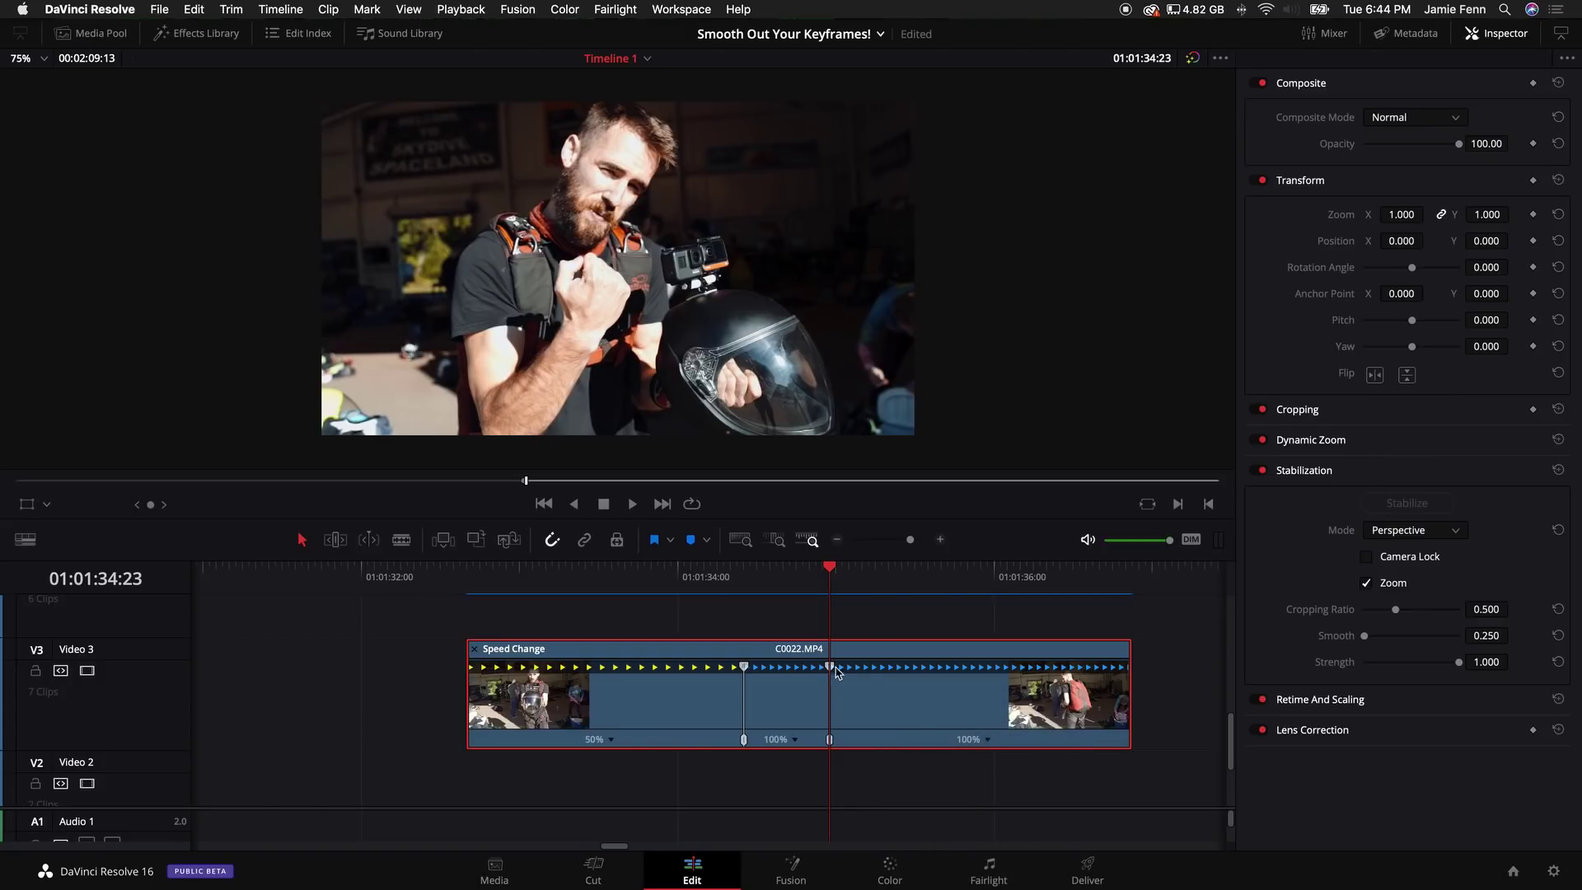
left_click_drag(832, 669, 756, 669)
left_click(699, 576)
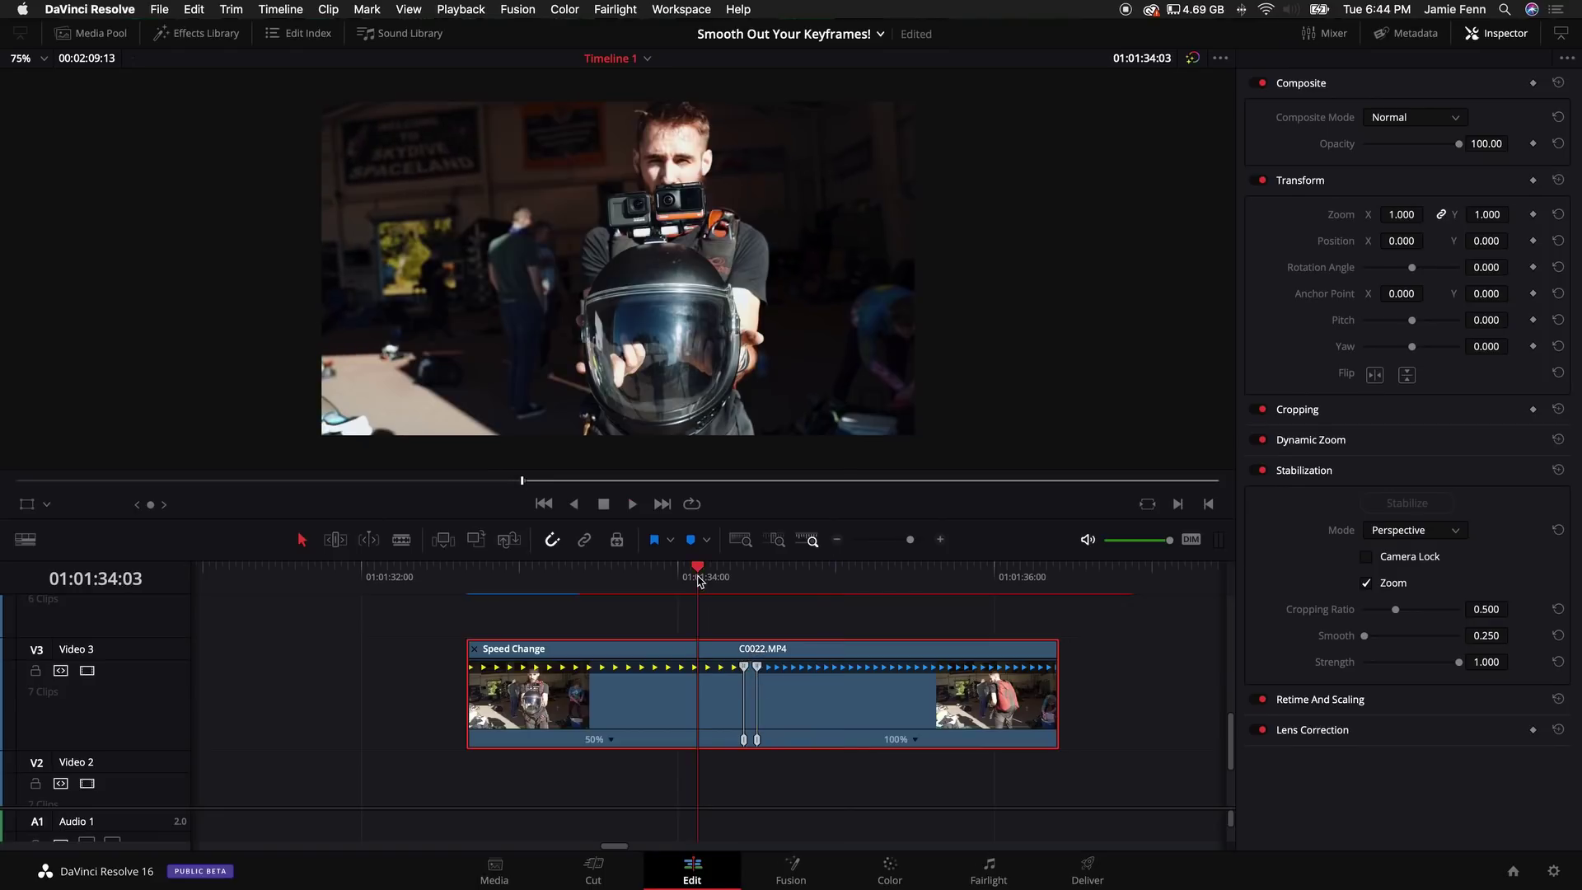
key("space")
Step: Widen the fast middle section, slow the last section to 20%, and preview the ramp
left_click_drag(756, 739, 783, 739)
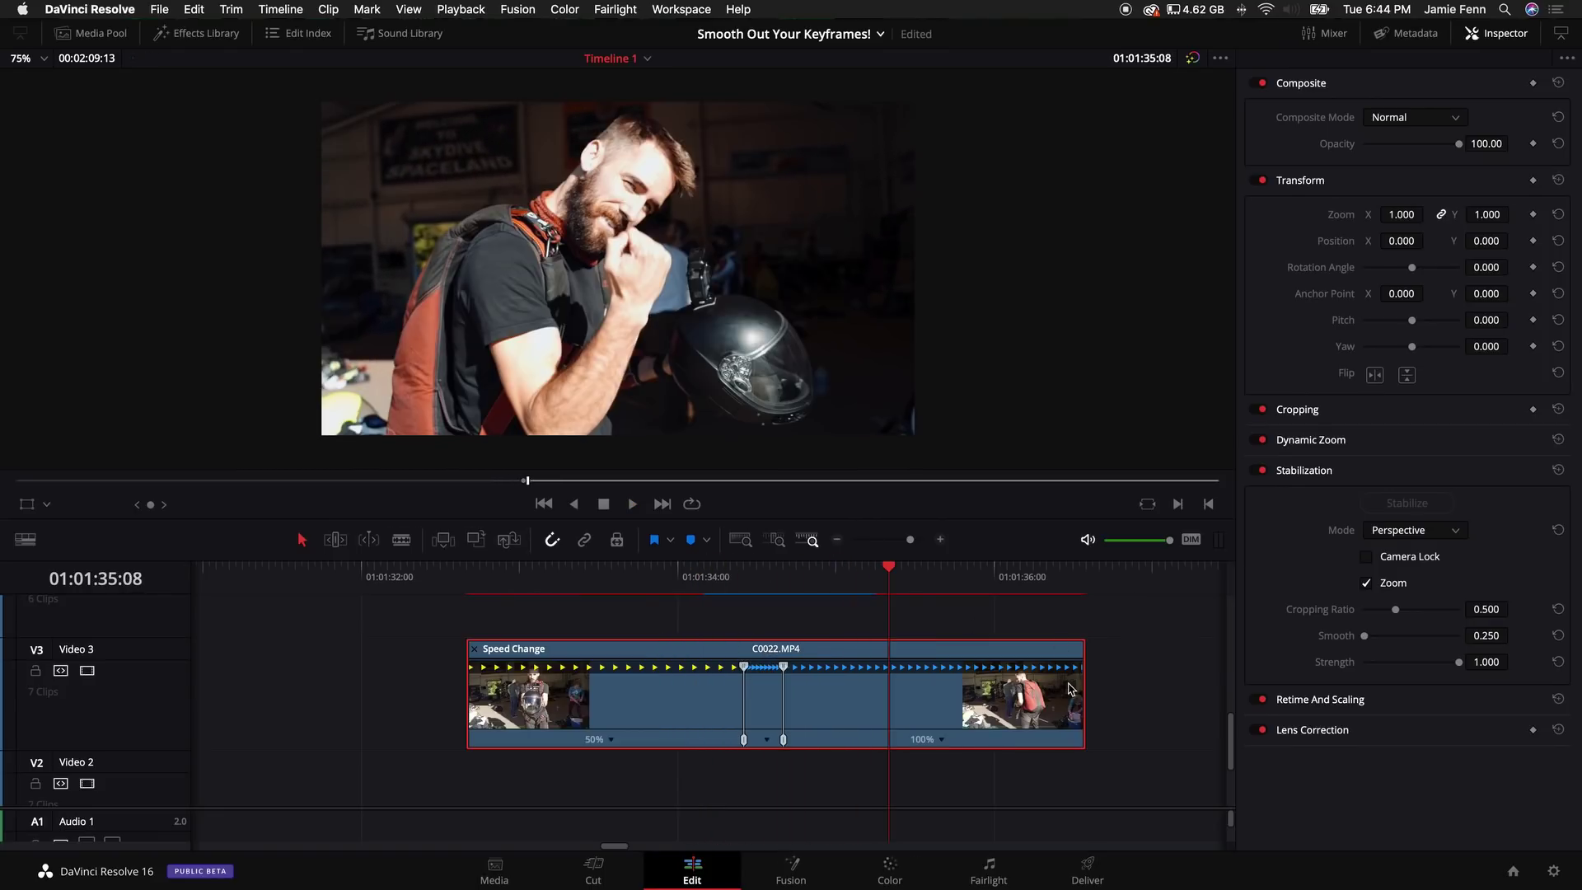
left_click_drag(1080, 689, 1044, 653)
left_click(478, 577)
key("space")
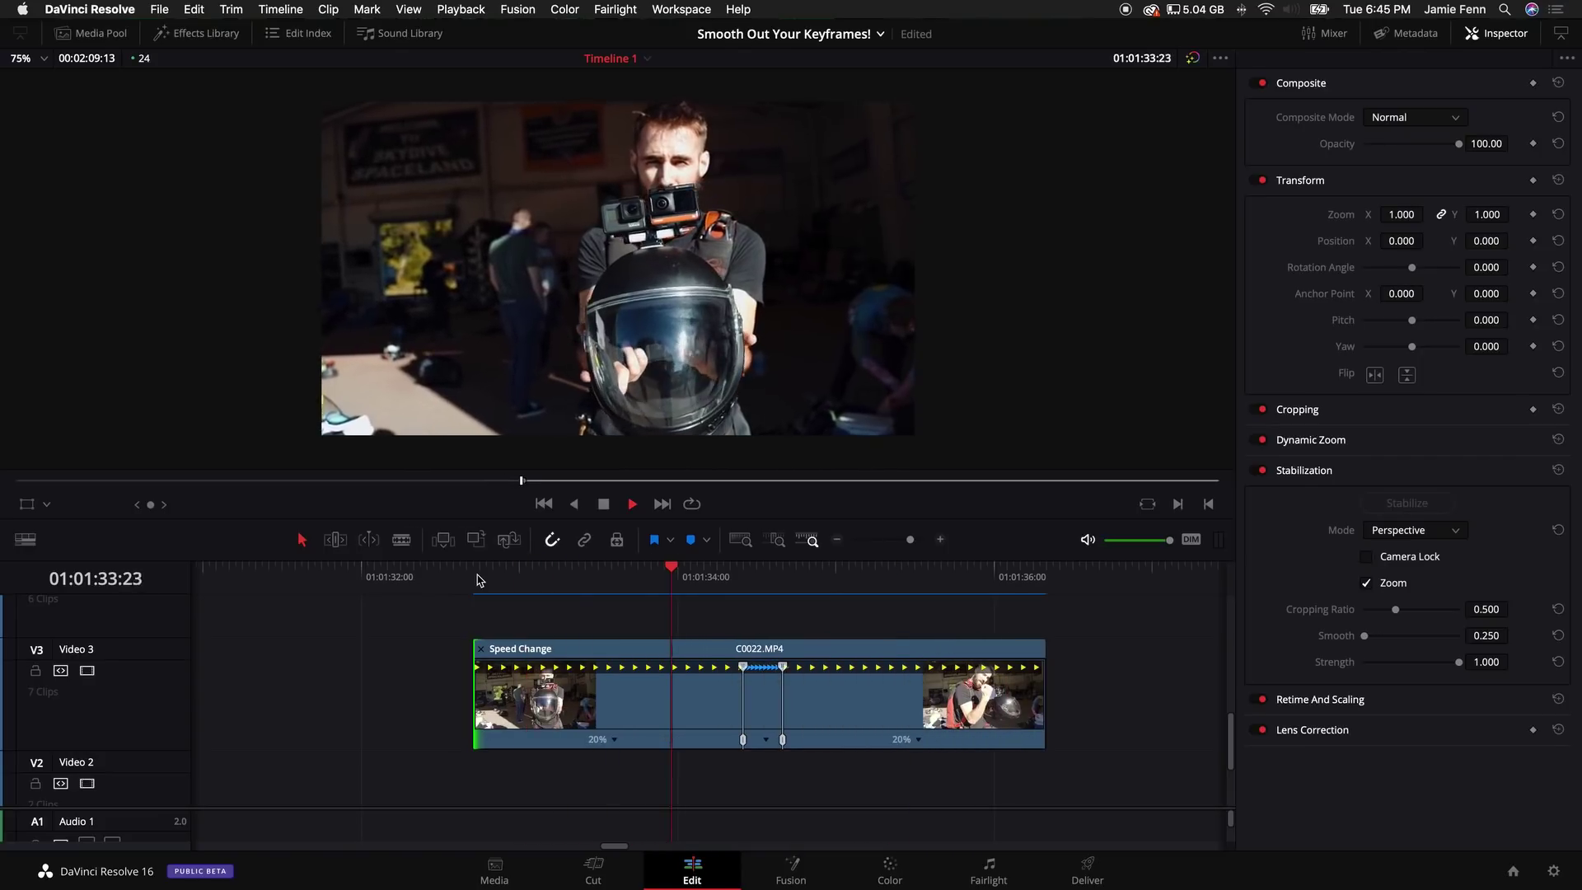
key("space")
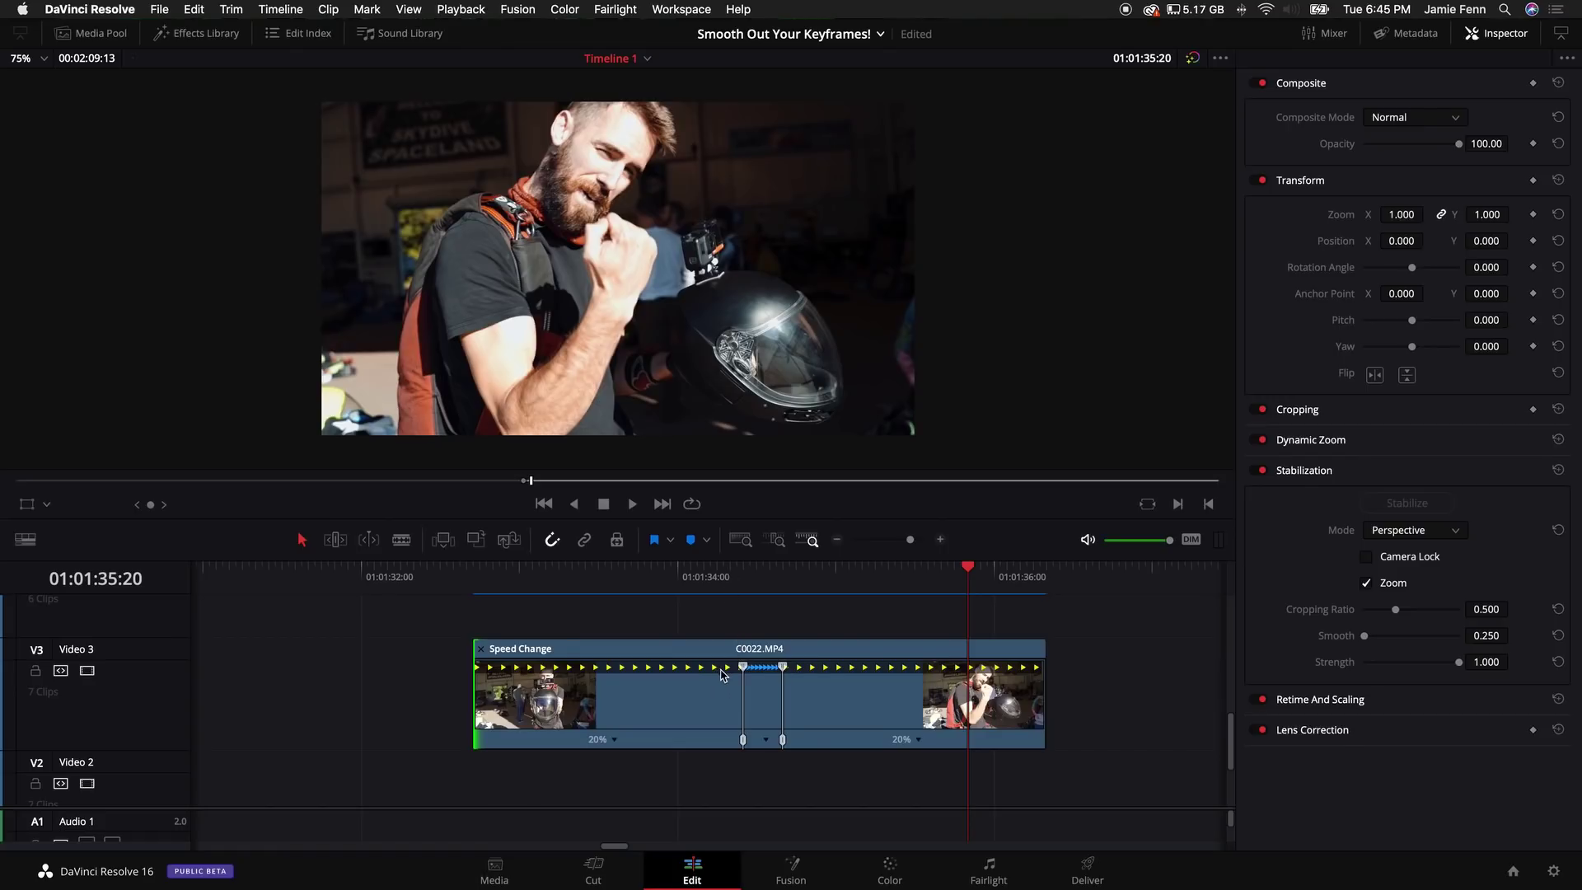
Step: Show C0022.MP4's retime curve with the Retime Speed curve displayed
right_click(813, 699)
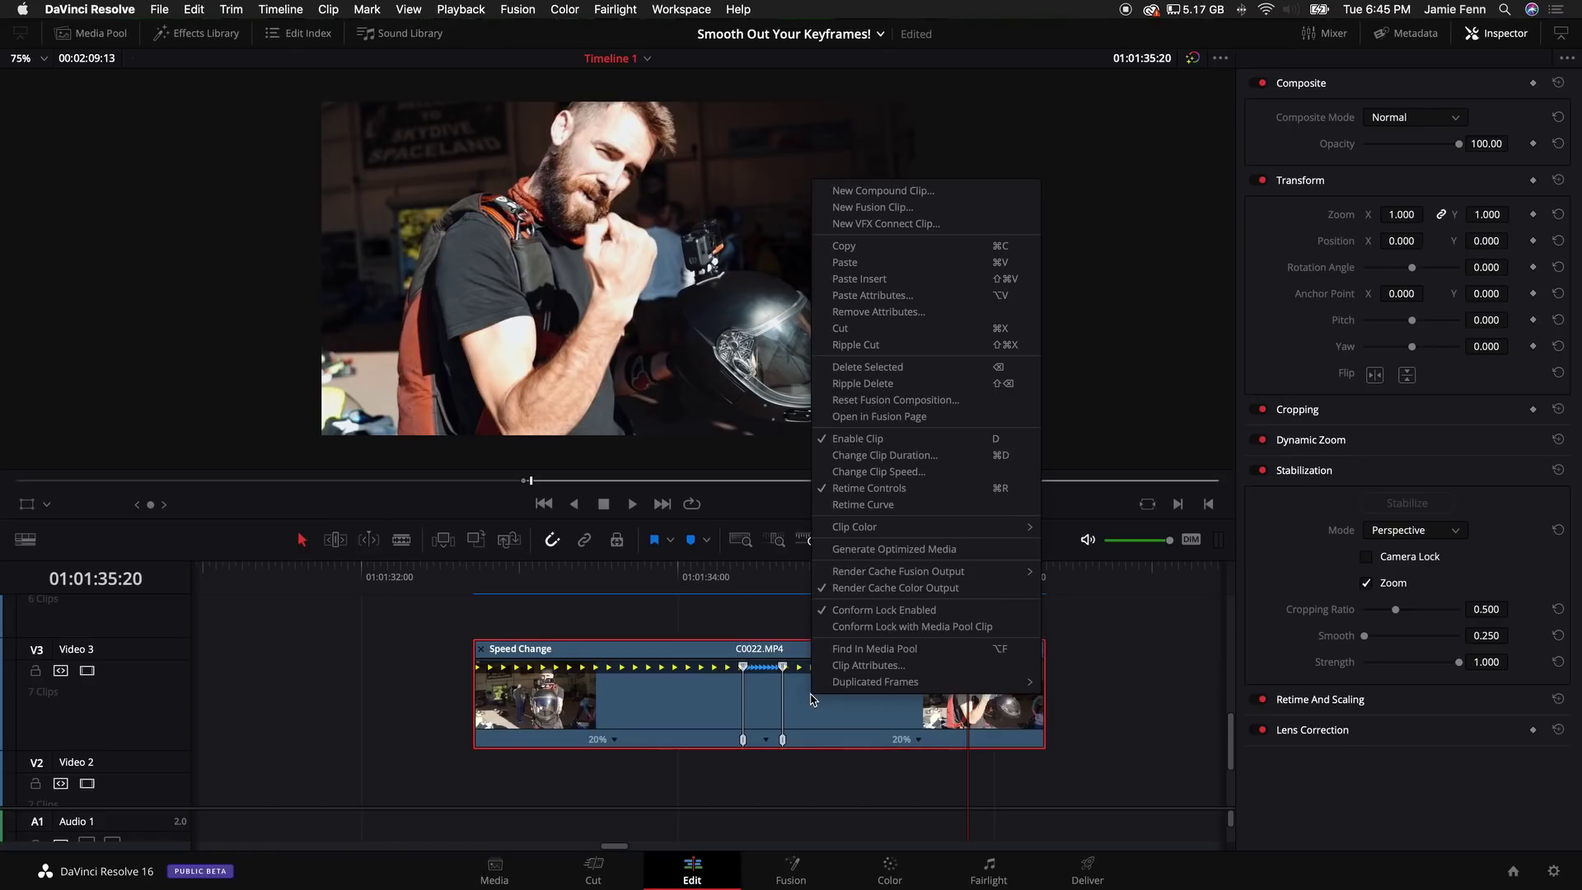
left_click(863, 504)
scroll(656, 734, "down", 3)
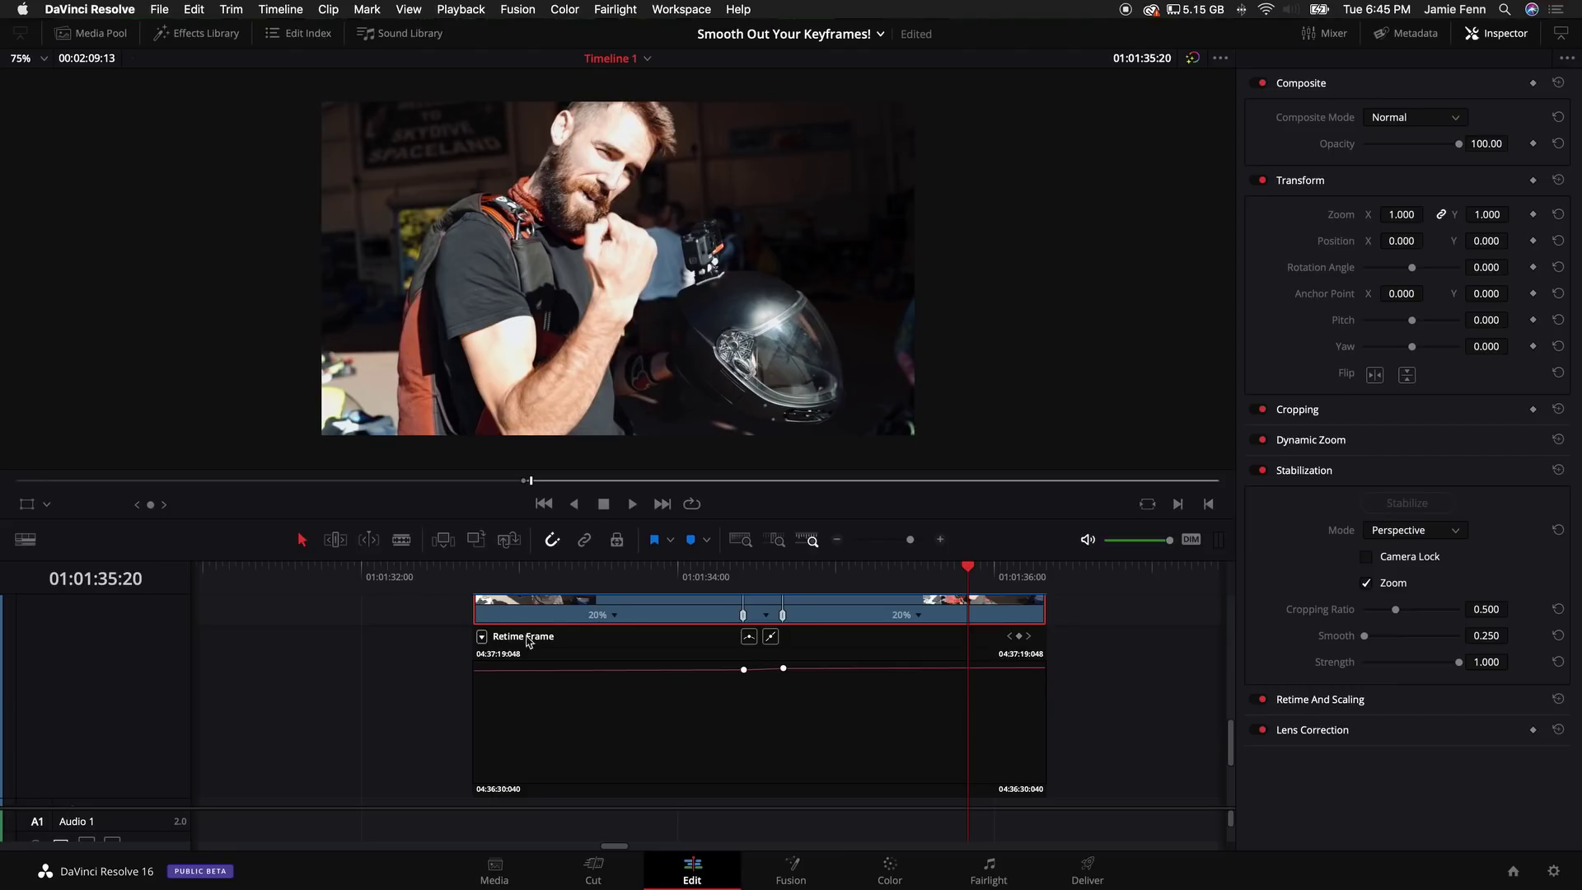
left_click(482, 637)
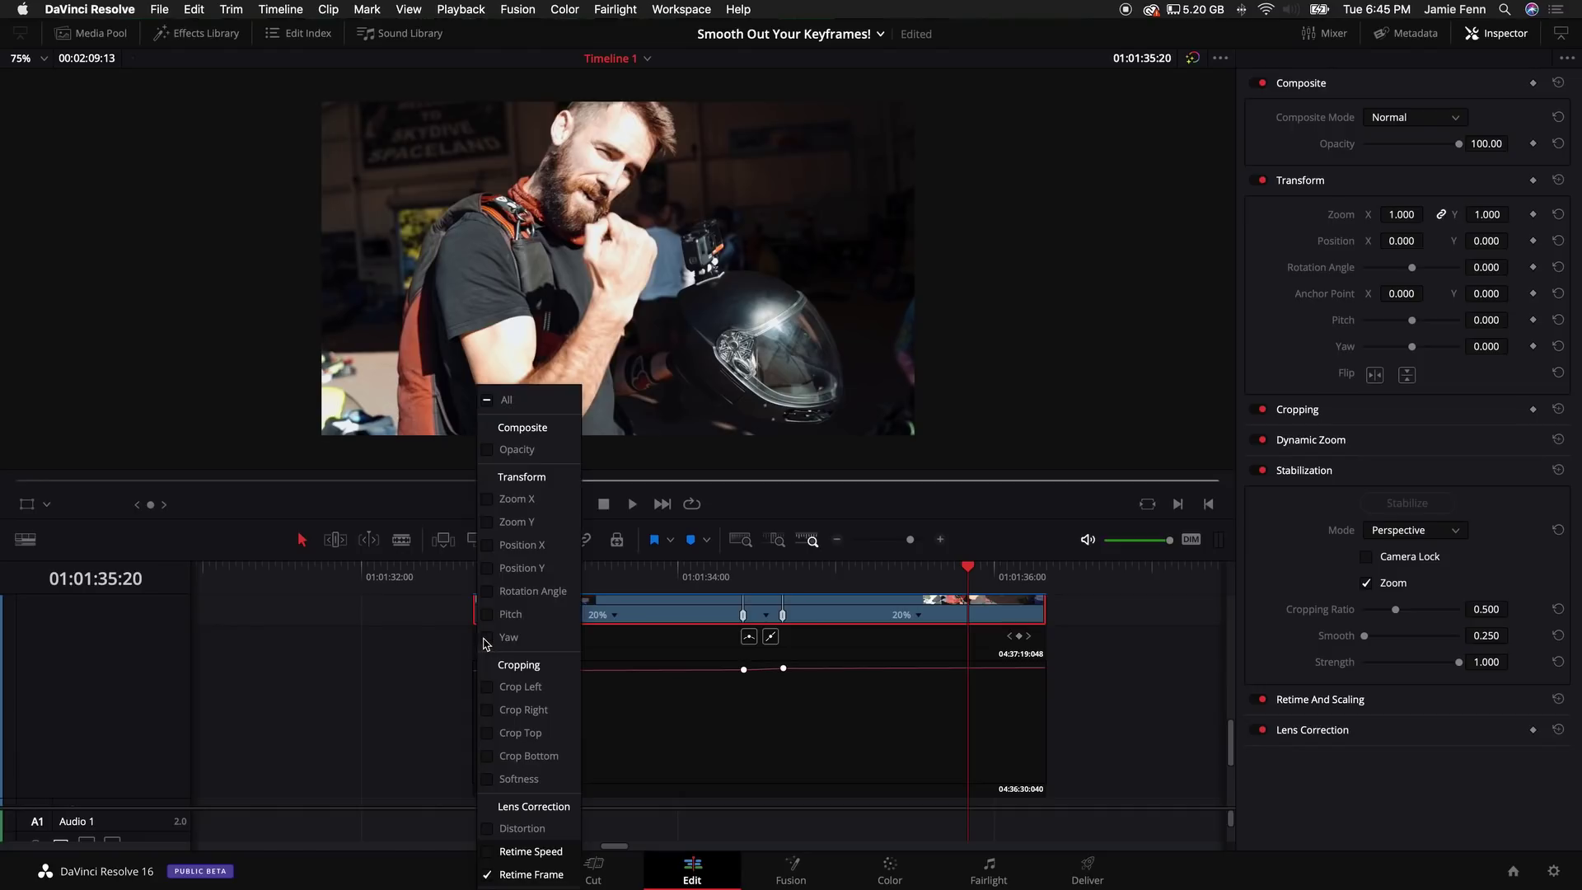
left_click(490, 856)
key("space")
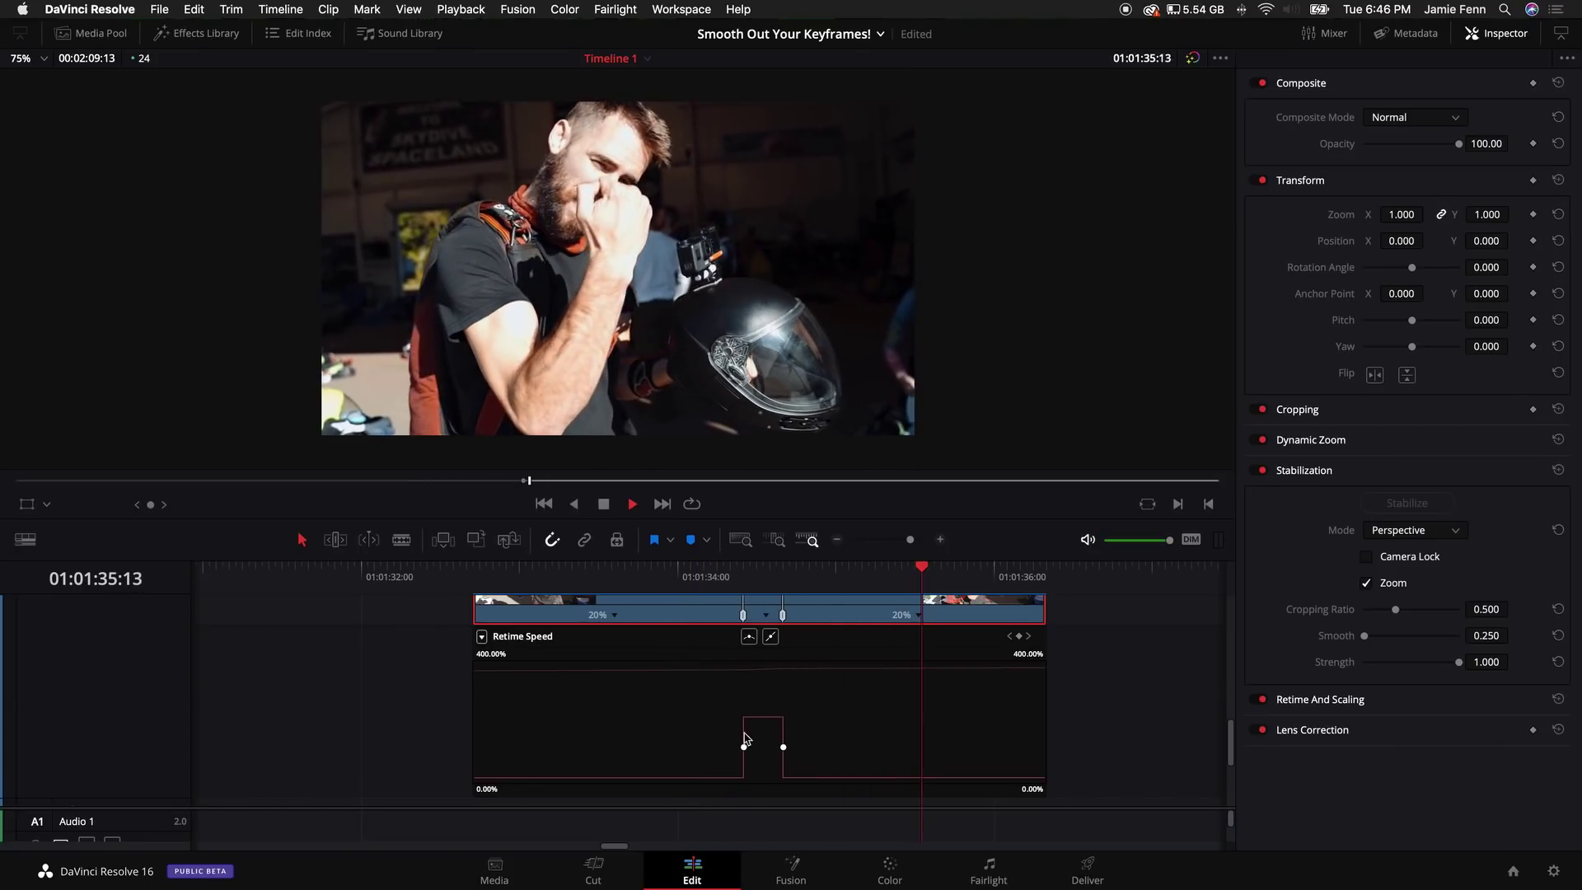
key("space")
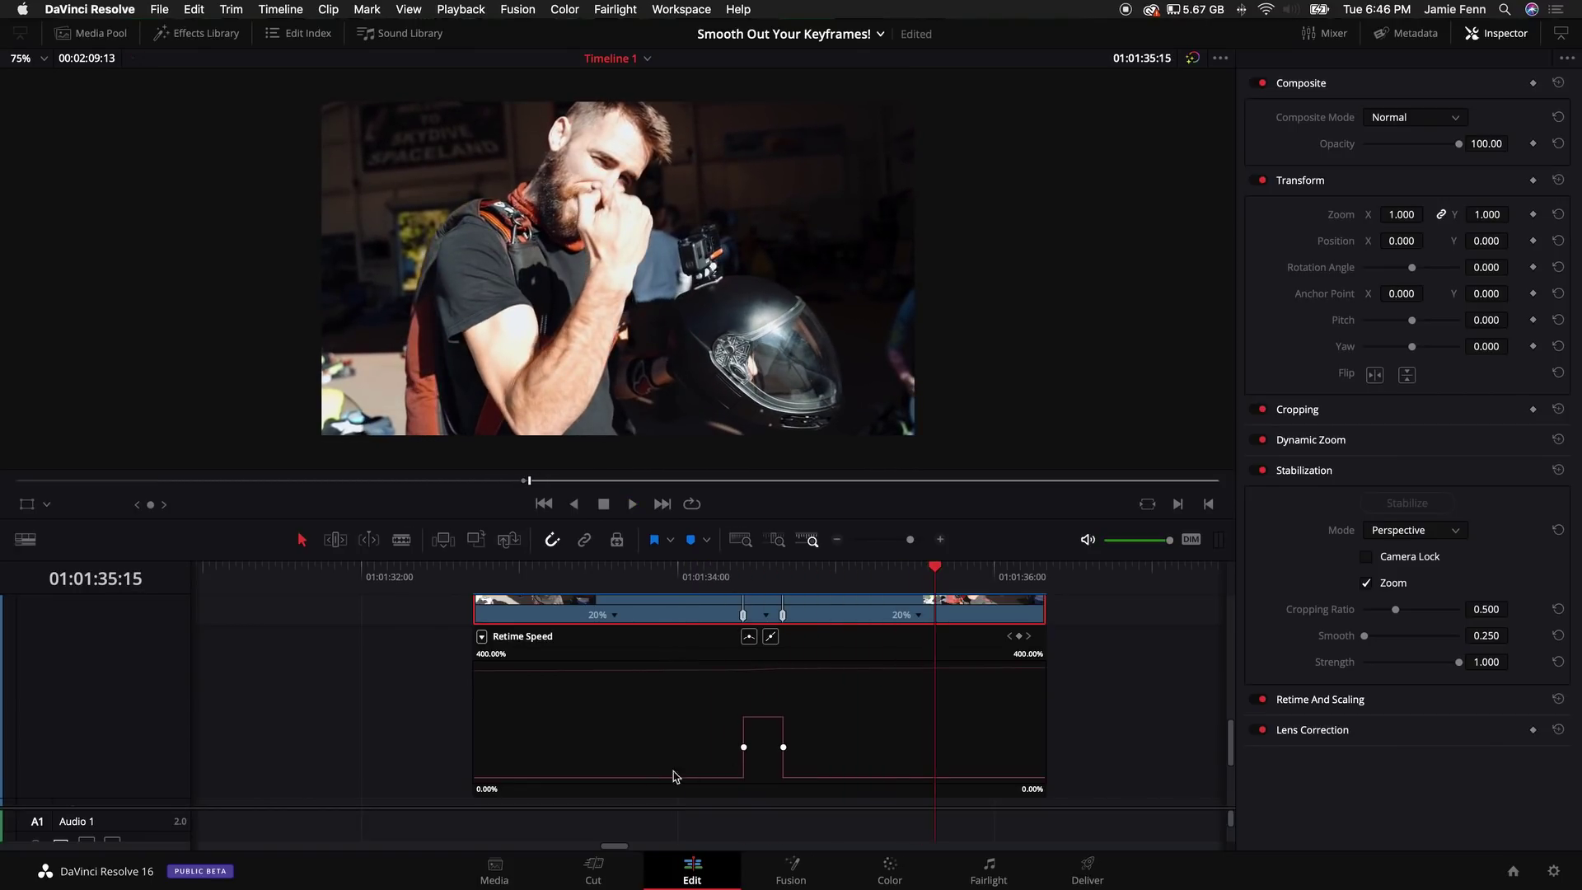
key("space")
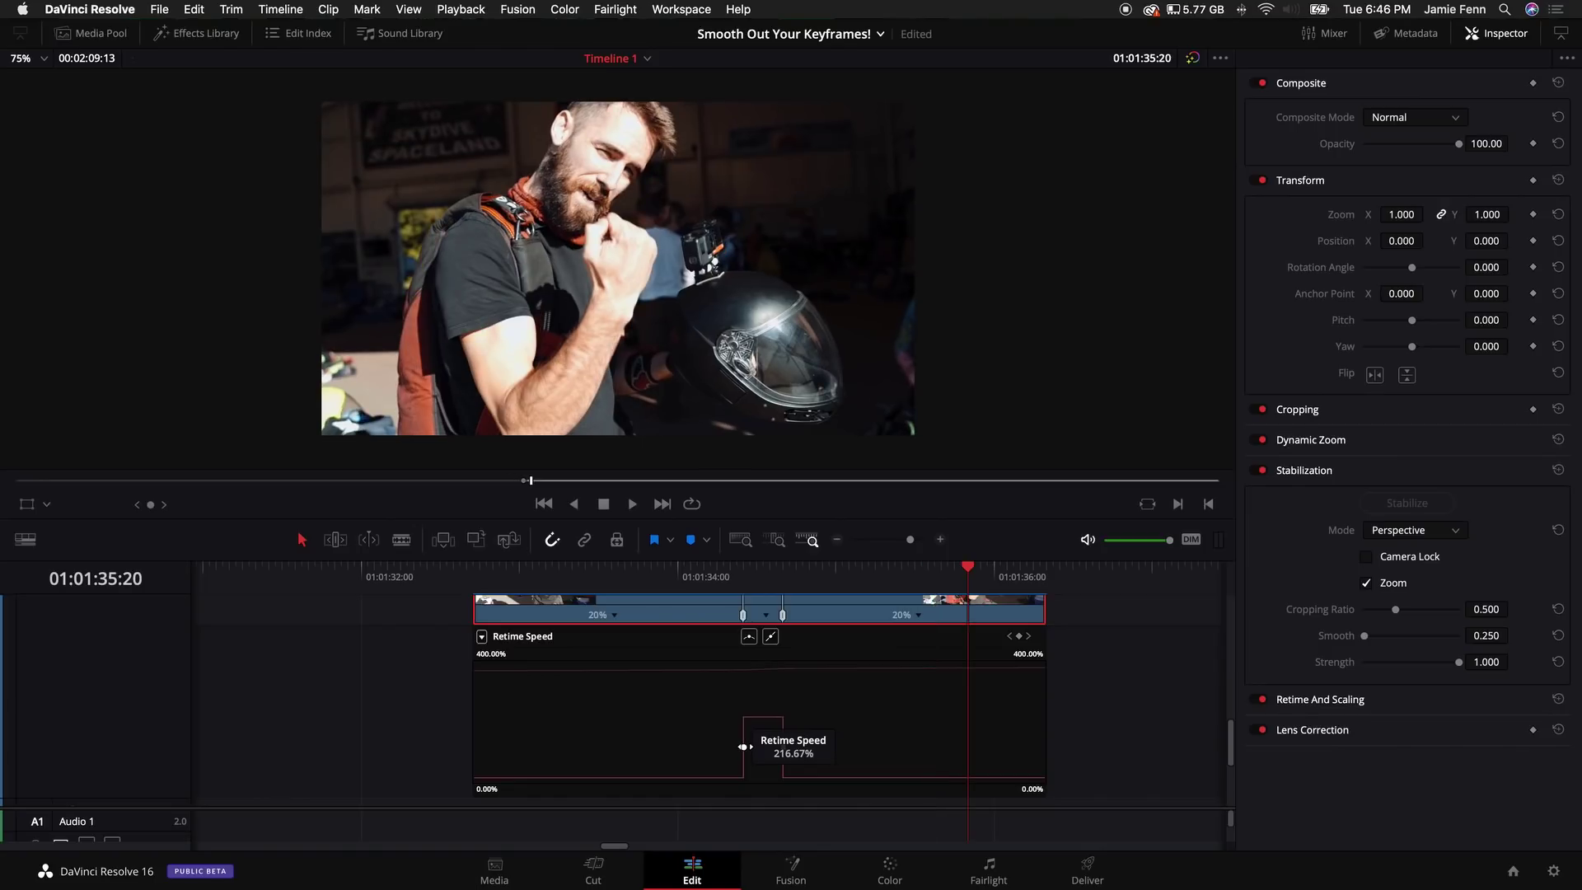
Step: Make the speed-curve keyframes smooth eases and play back the eased ramp
left_click(743, 747)
left_click(749, 636)
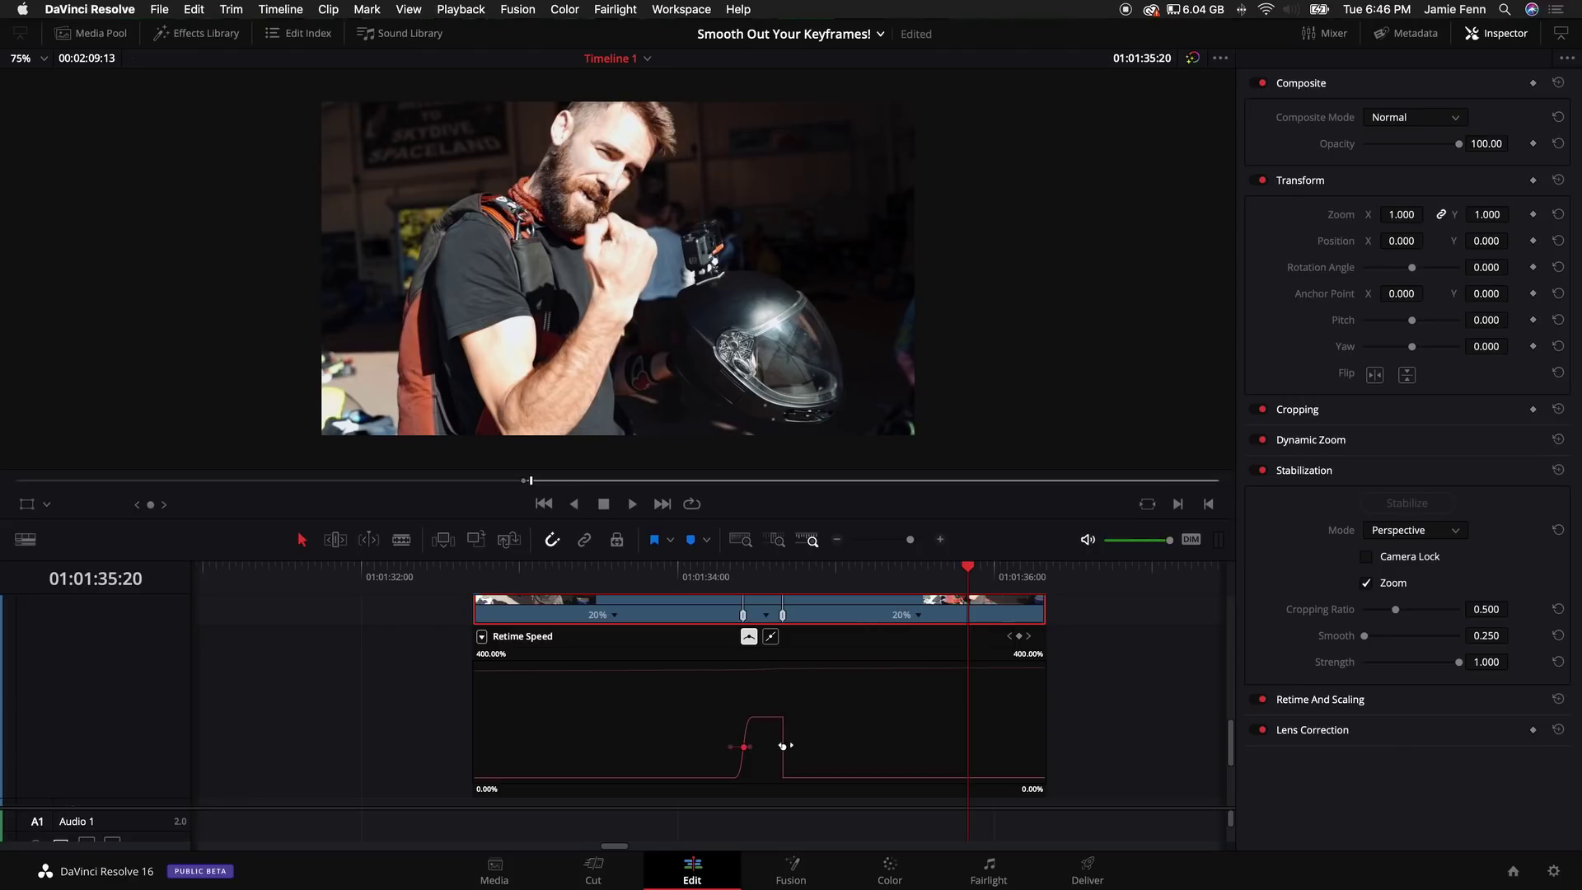
left_click(784, 747)
left_click(636, 568)
key("space")
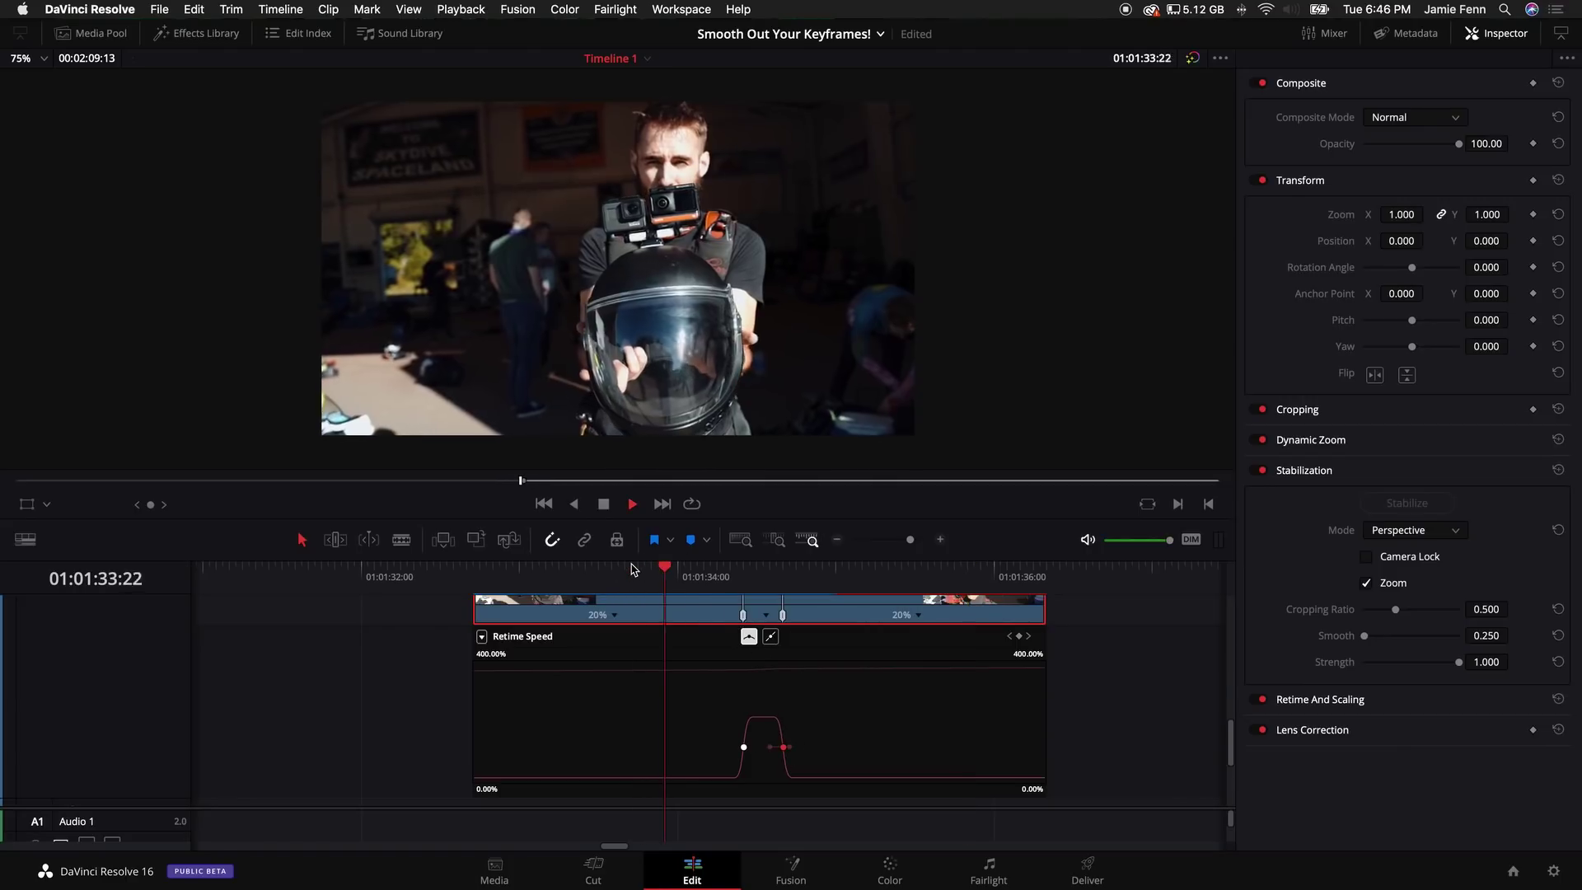
key("space")
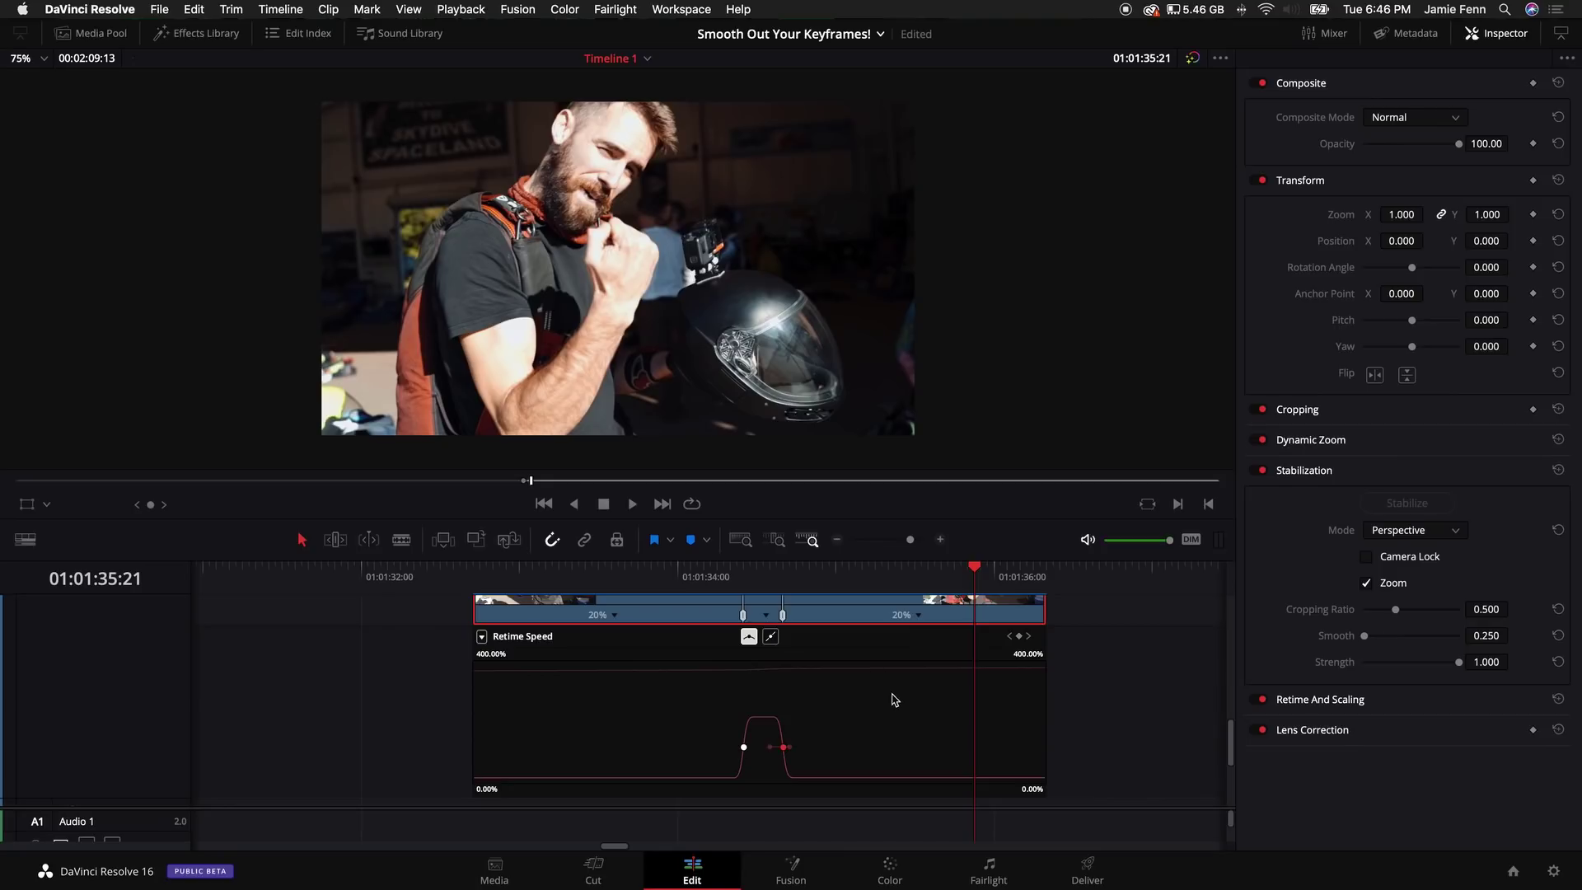
scroll(894, 699, "up", 2)
Step: Hide the retime curve and speed controls, then go to the start of C0022.MP4
right_click(852, 667)
left_click(945, 479)
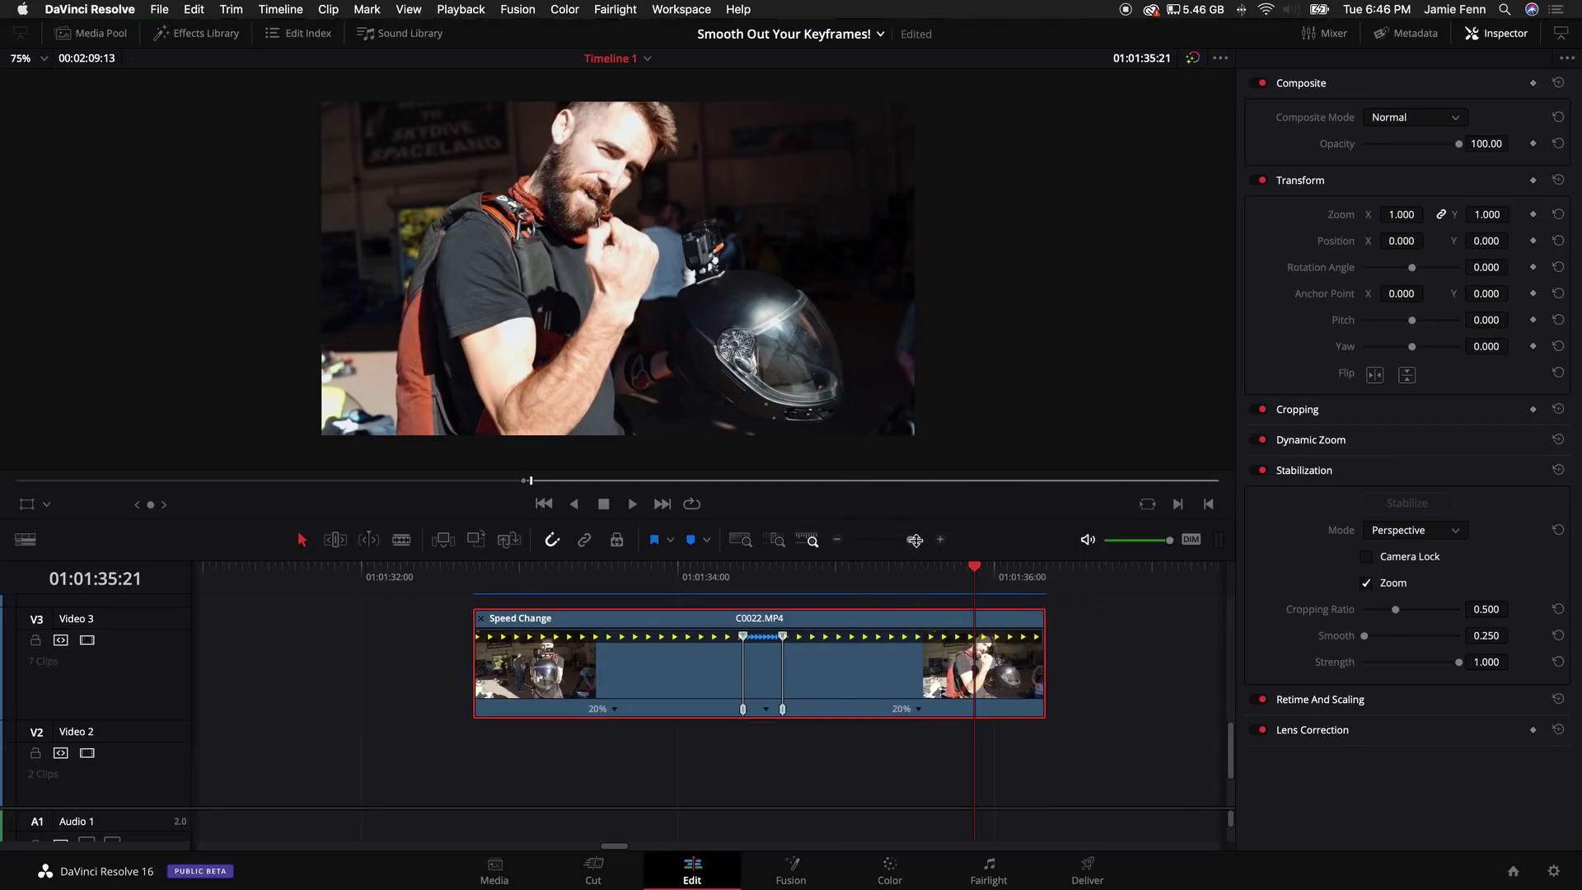
right_click(876, 642)
left_click(927, 433)
left_click(579, 575)
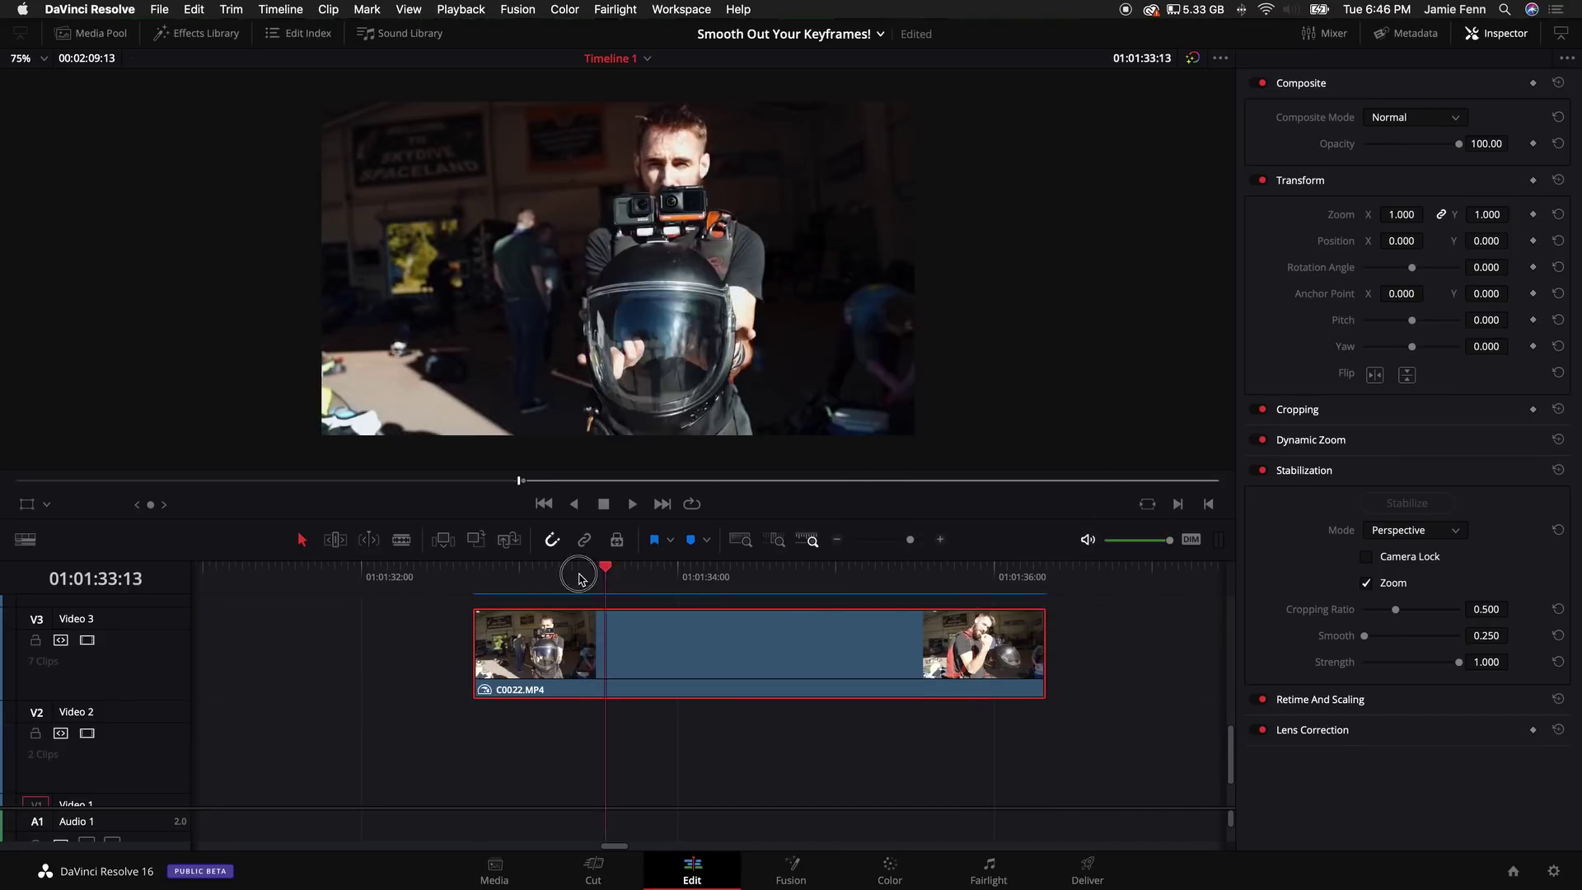
key("Up")
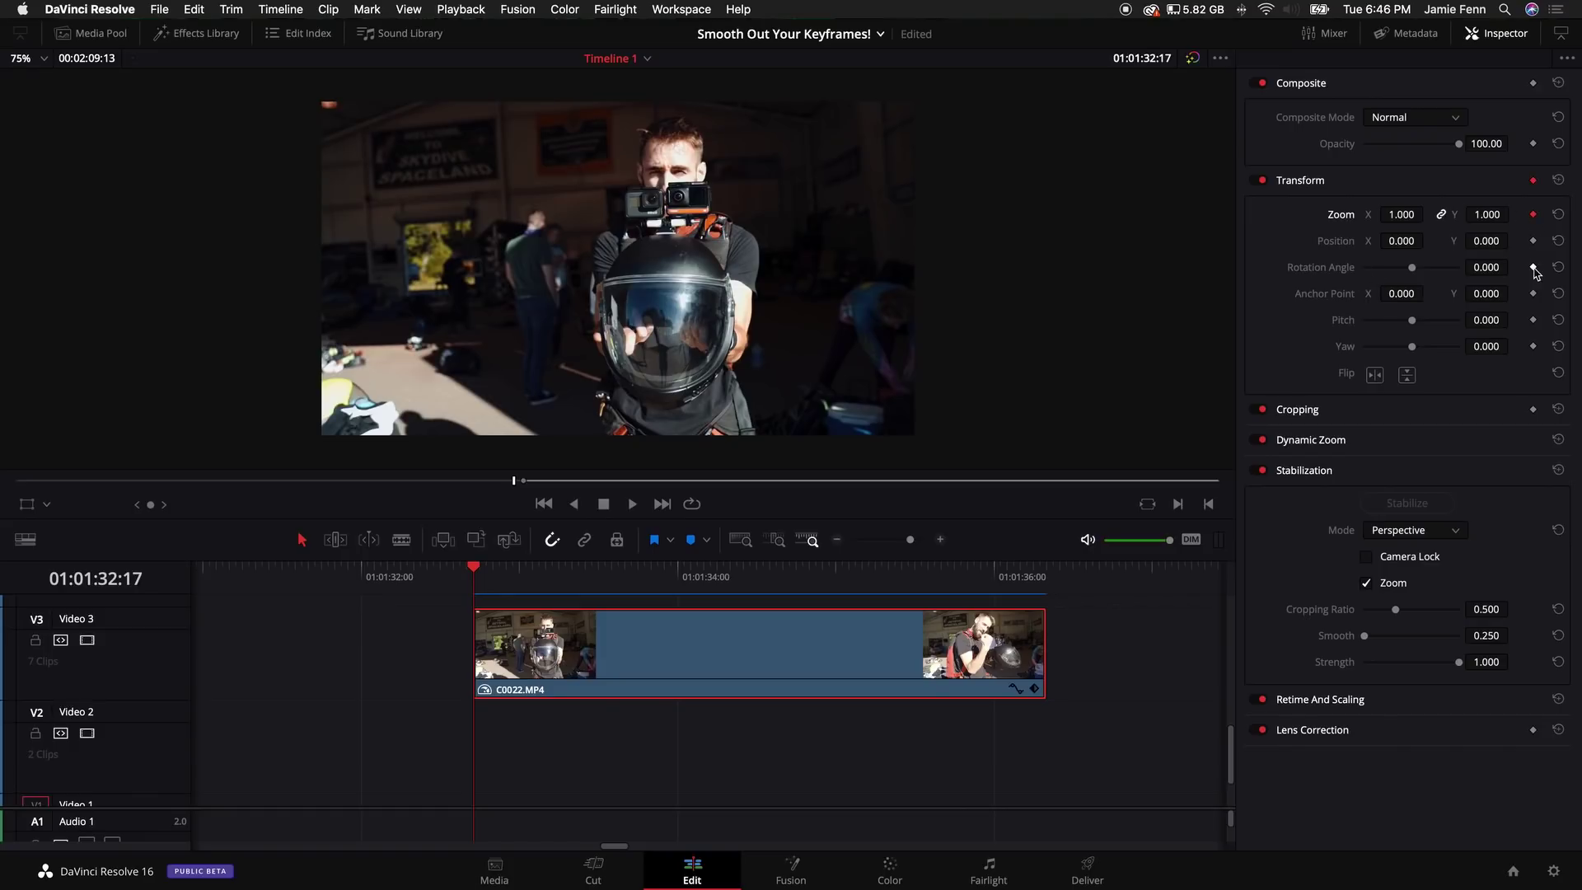
Step: Keyframe the clip start with the image shifted left and rotated about 5.9 degrees
left_click(1534, 267)
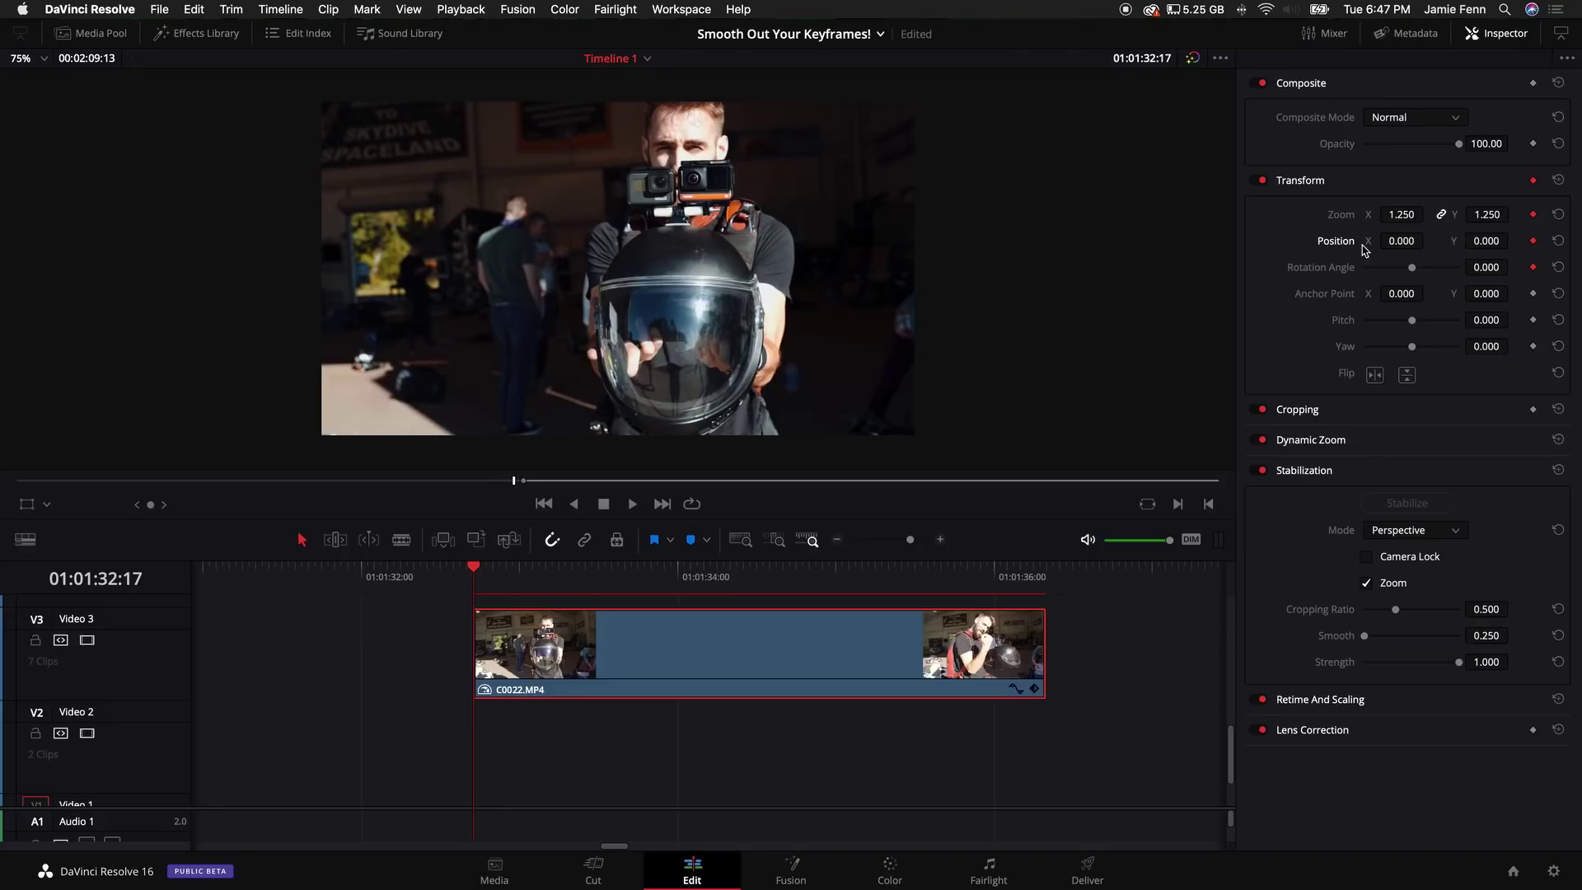
left_click_drag(1405, 241, 1282, 261)
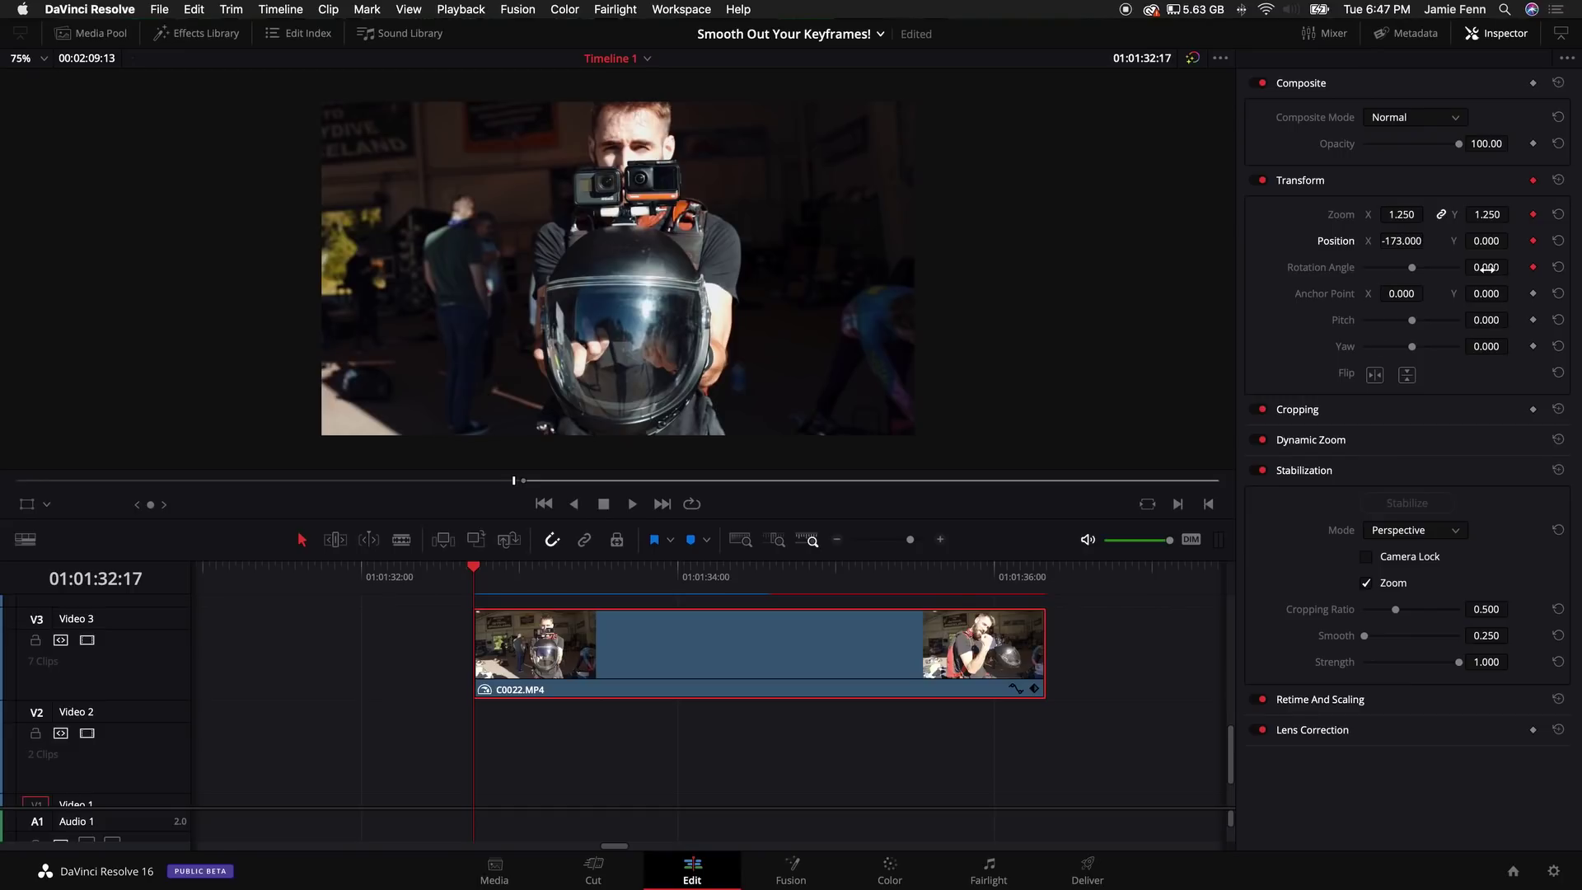
left_click_drag(1486, 268, 1508, 265)
Step: At a later frame, key rotation 0, Position X 0 and Zoom 1, then play back
left_click_drag(478, 572, 737, 577)
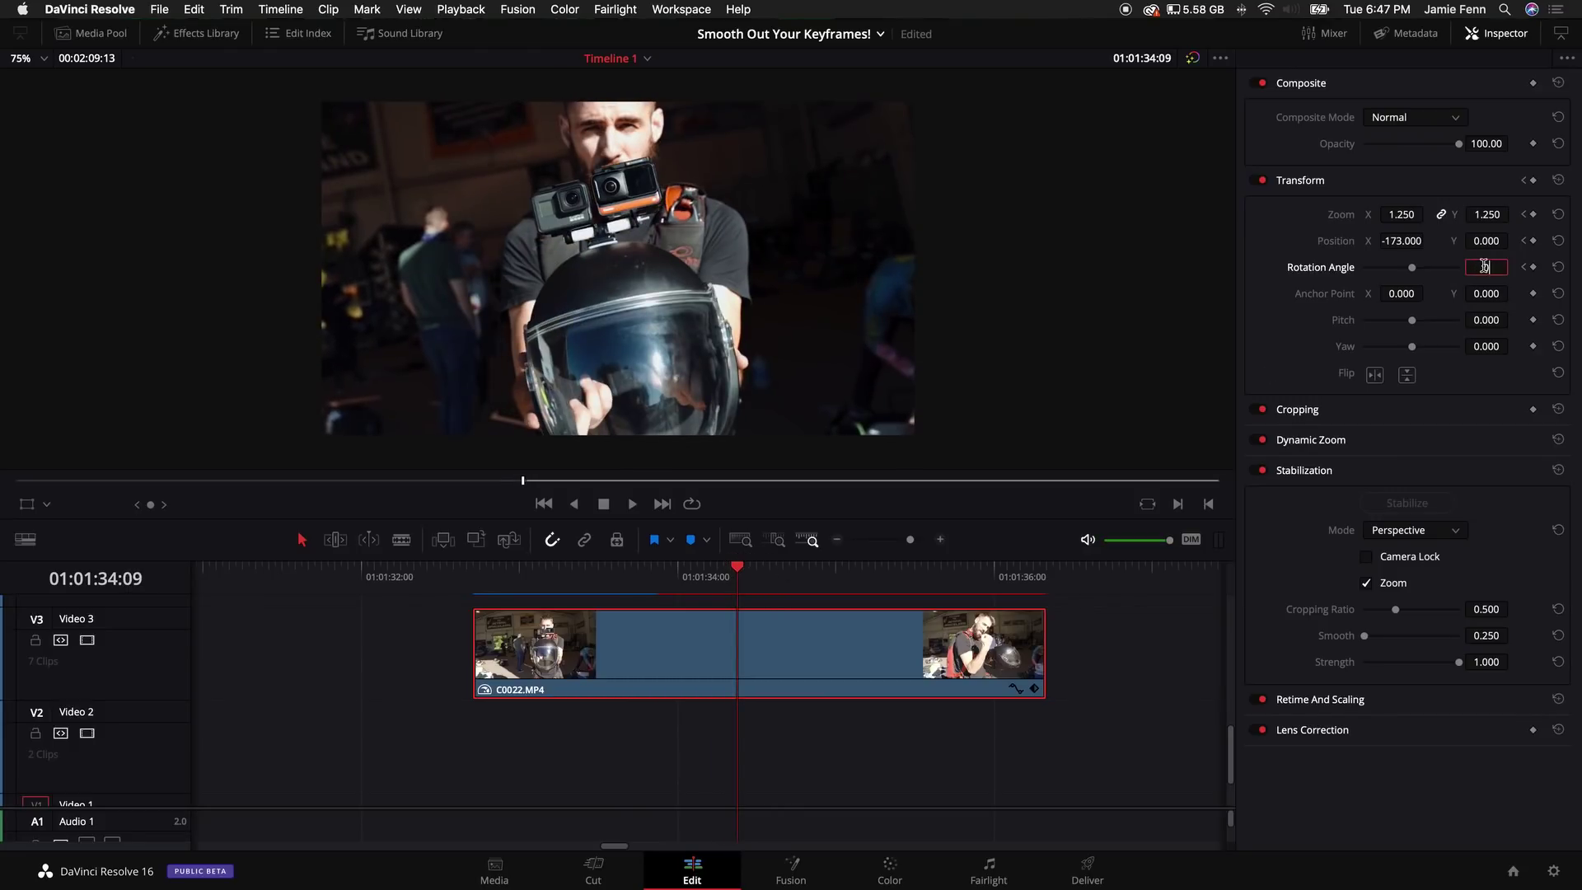
key("Return")
left_click(1405, 239)
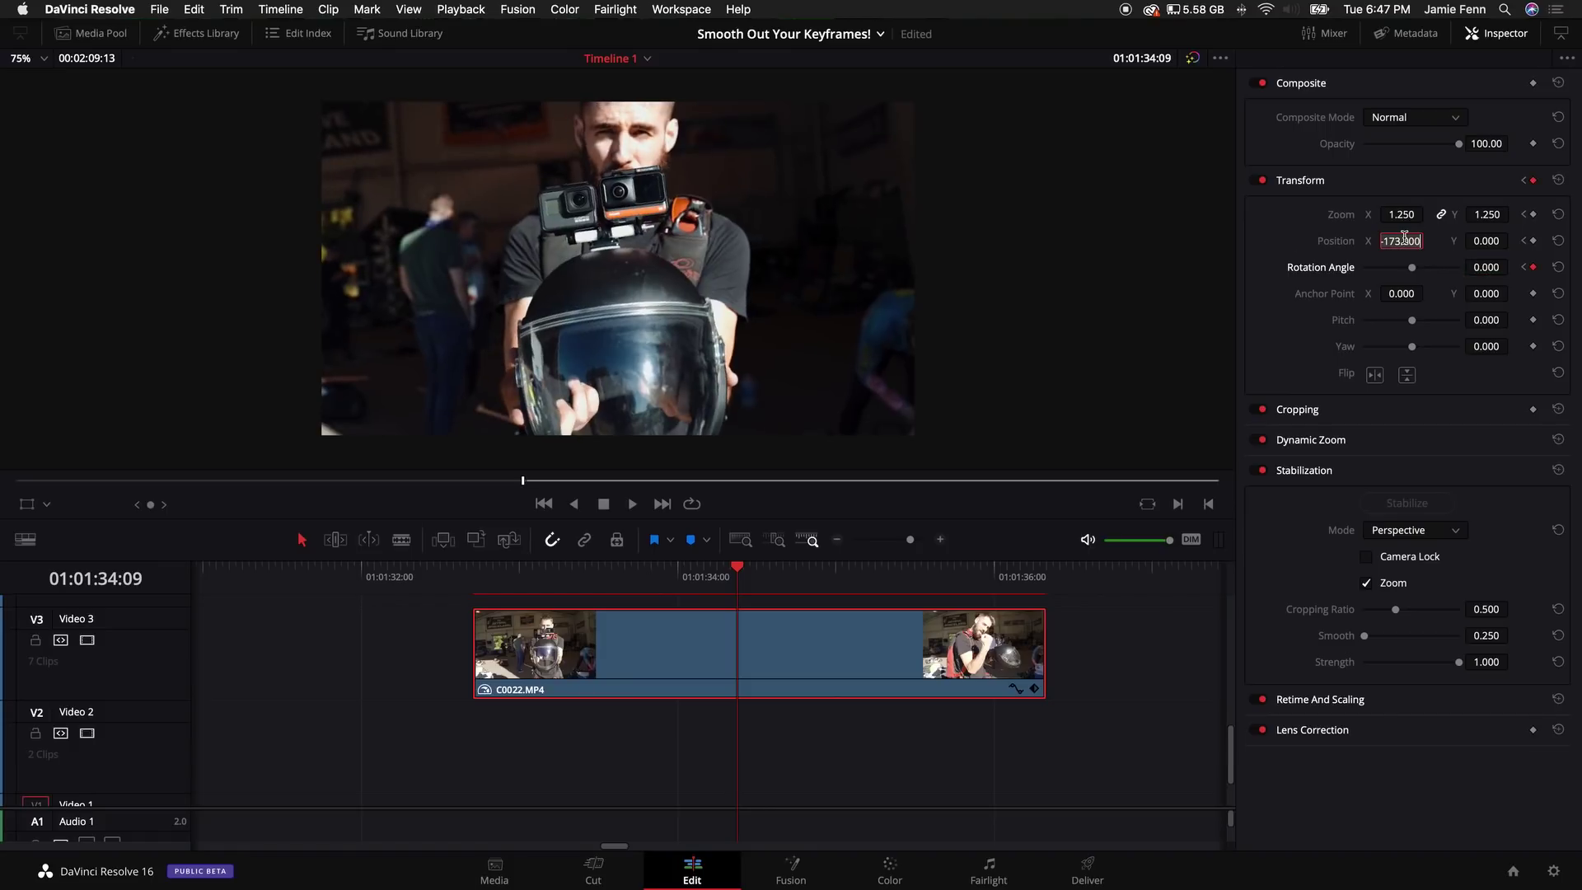
type("0")
key("Return")
left_click(1400, 214)
type("1")
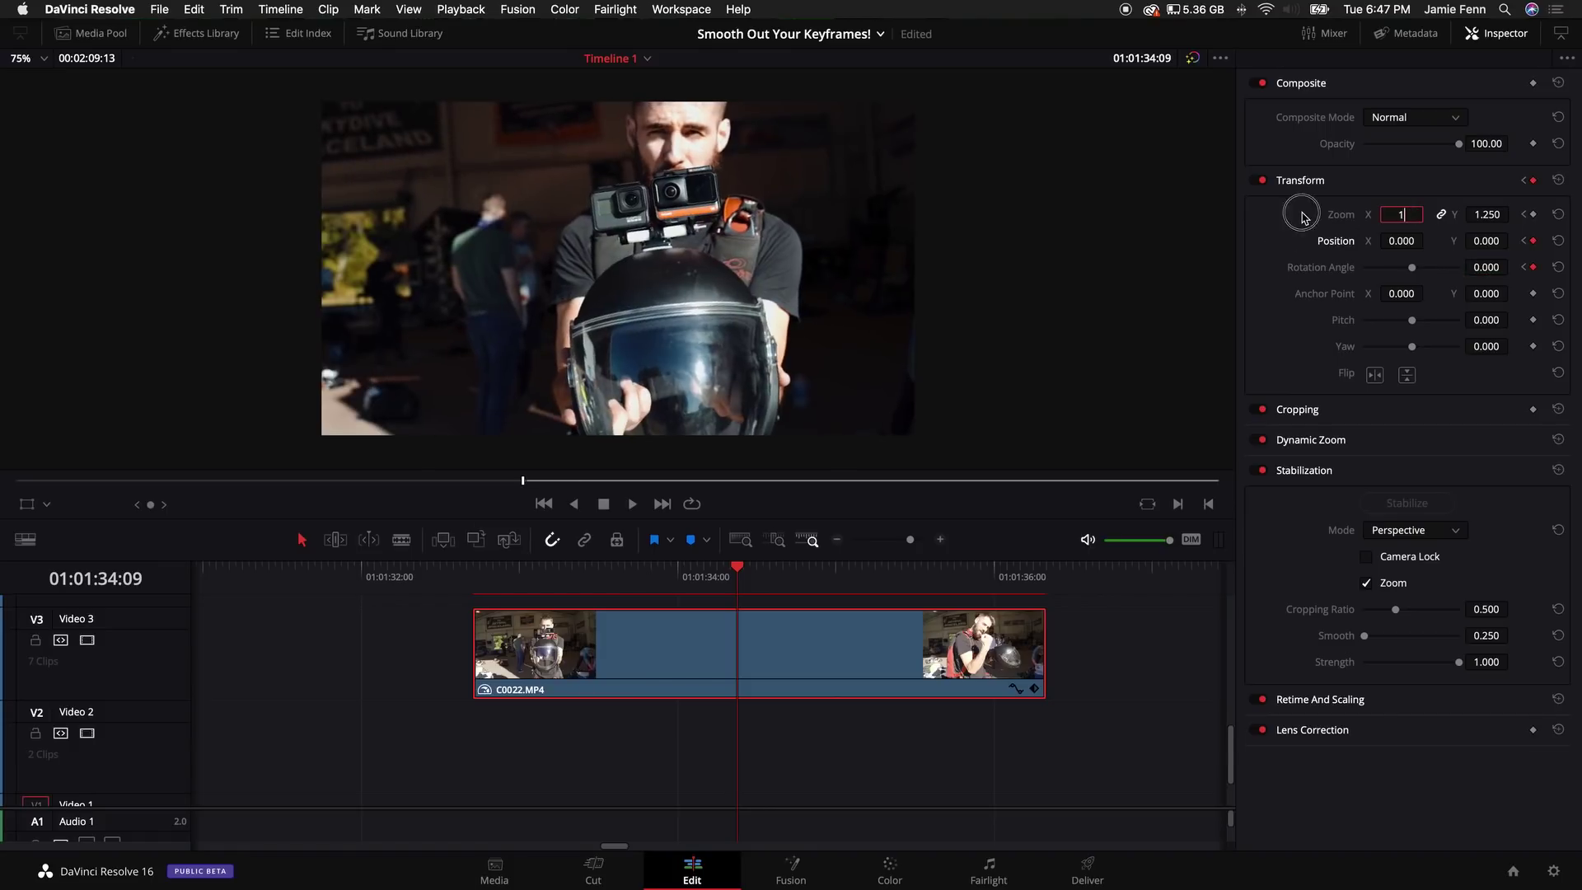
key("Return")
left_click(476, 584)
key("space")
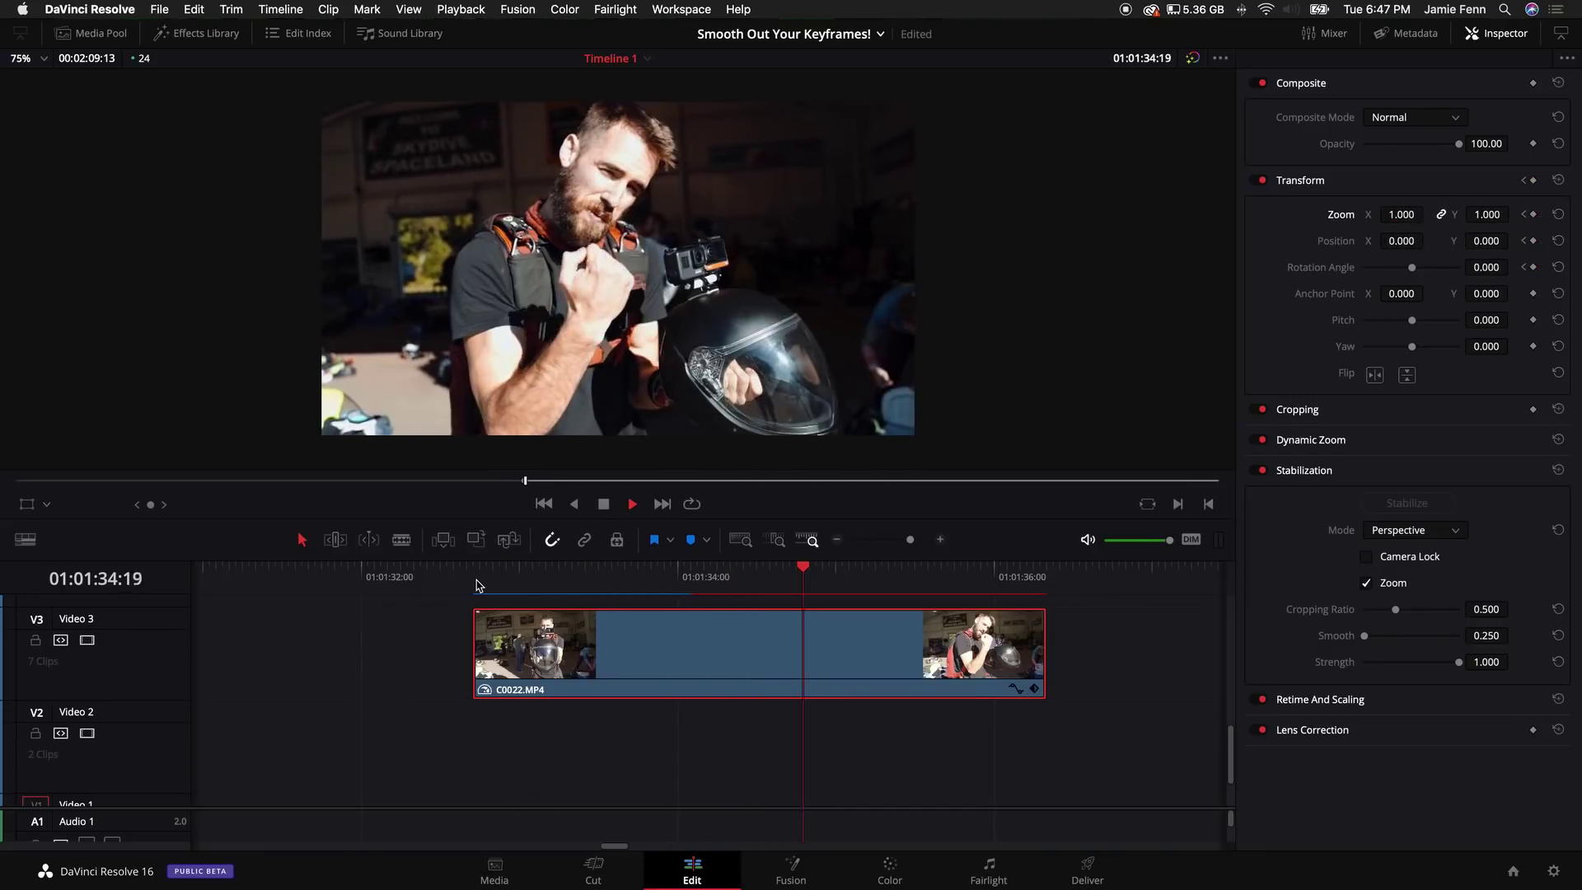
Step: Return to the clip start and check the keyframe and clip menus without choosing anything
left_click(476, 585)
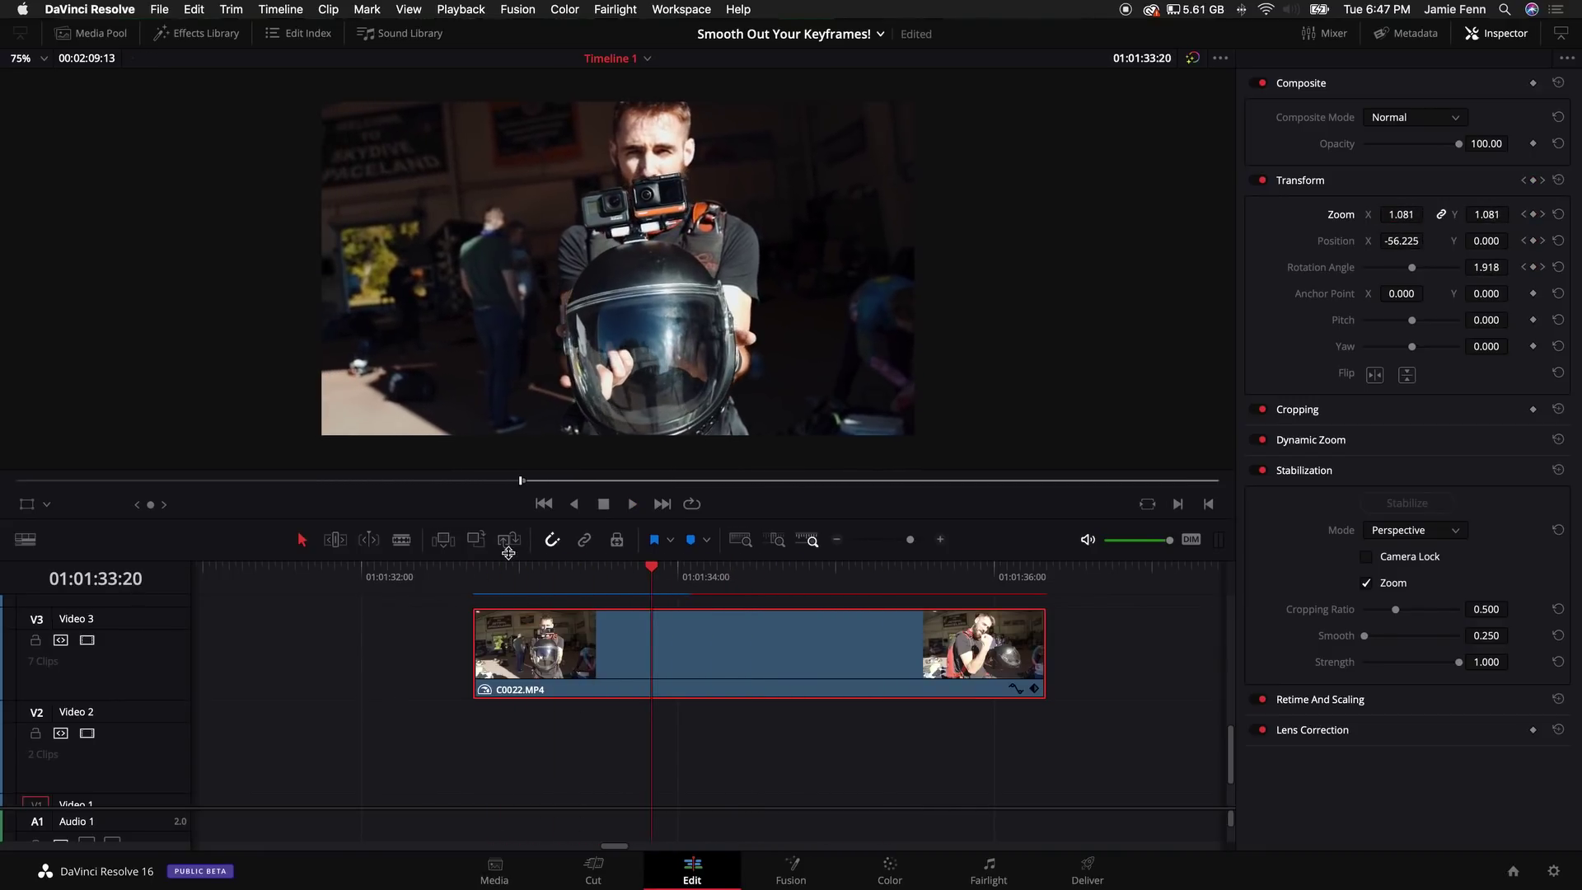
key("space")
left_click(476, 577)
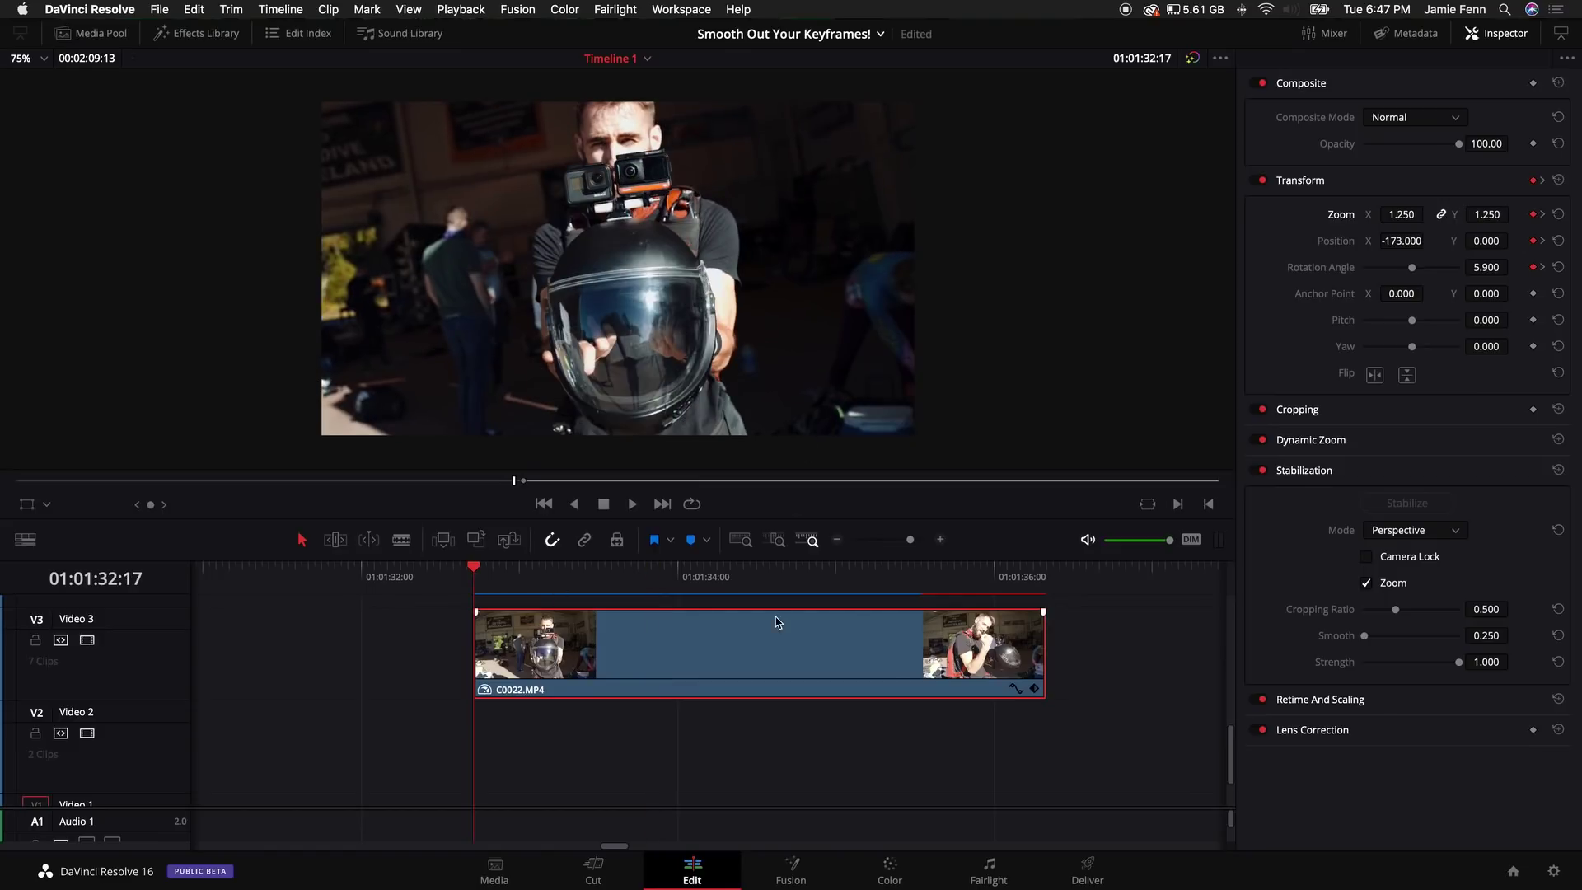
right_click(771, 650)
left_click(1015, 657)
right_click(850, 664)
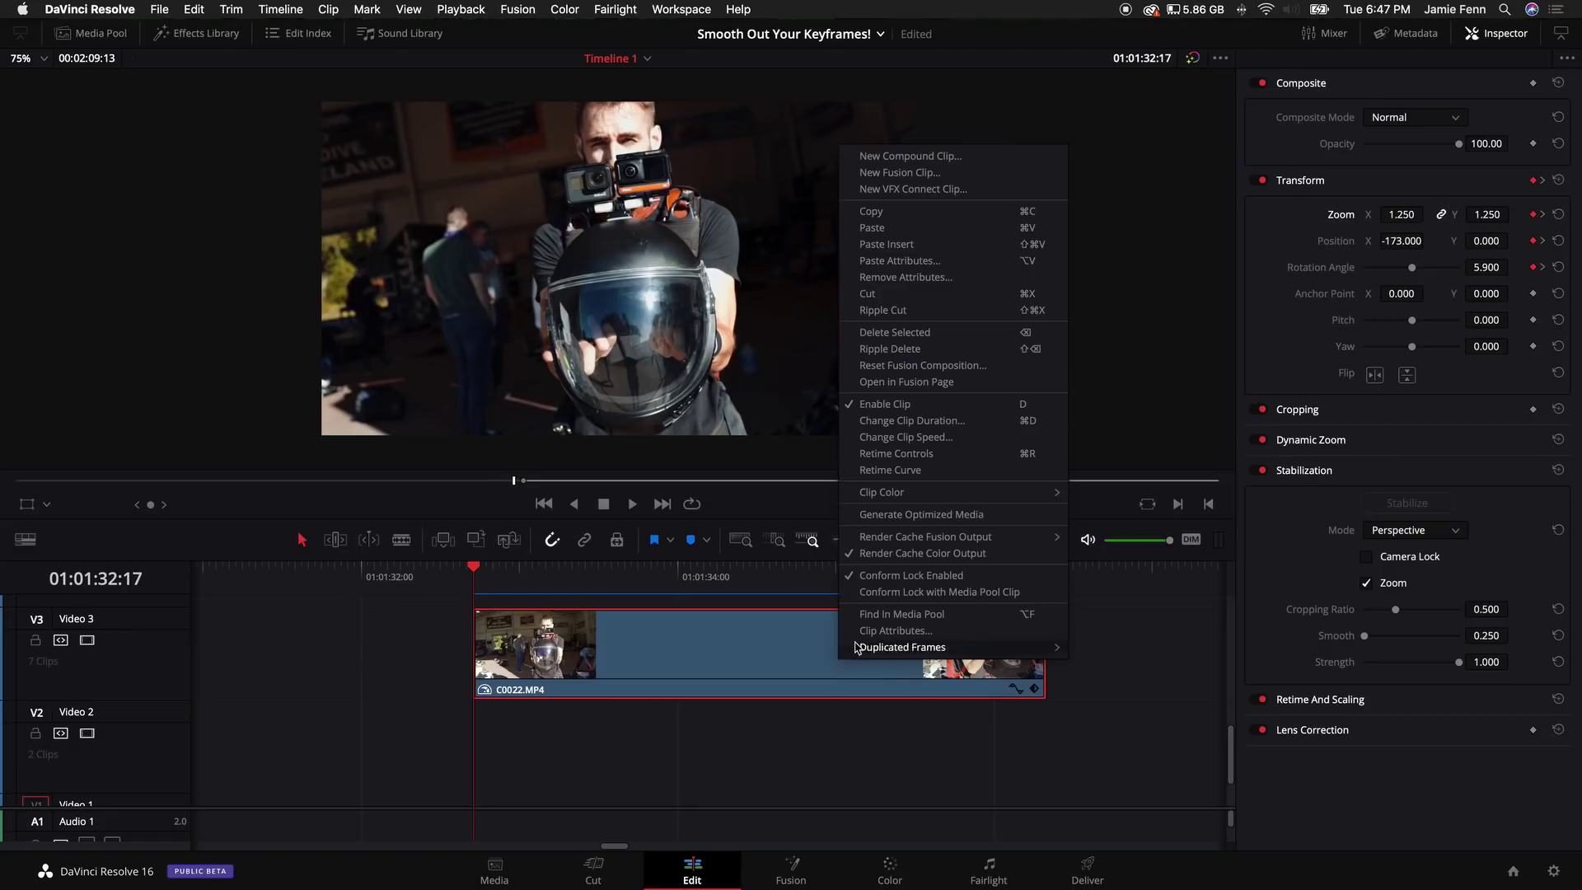
left_click(714, 680)
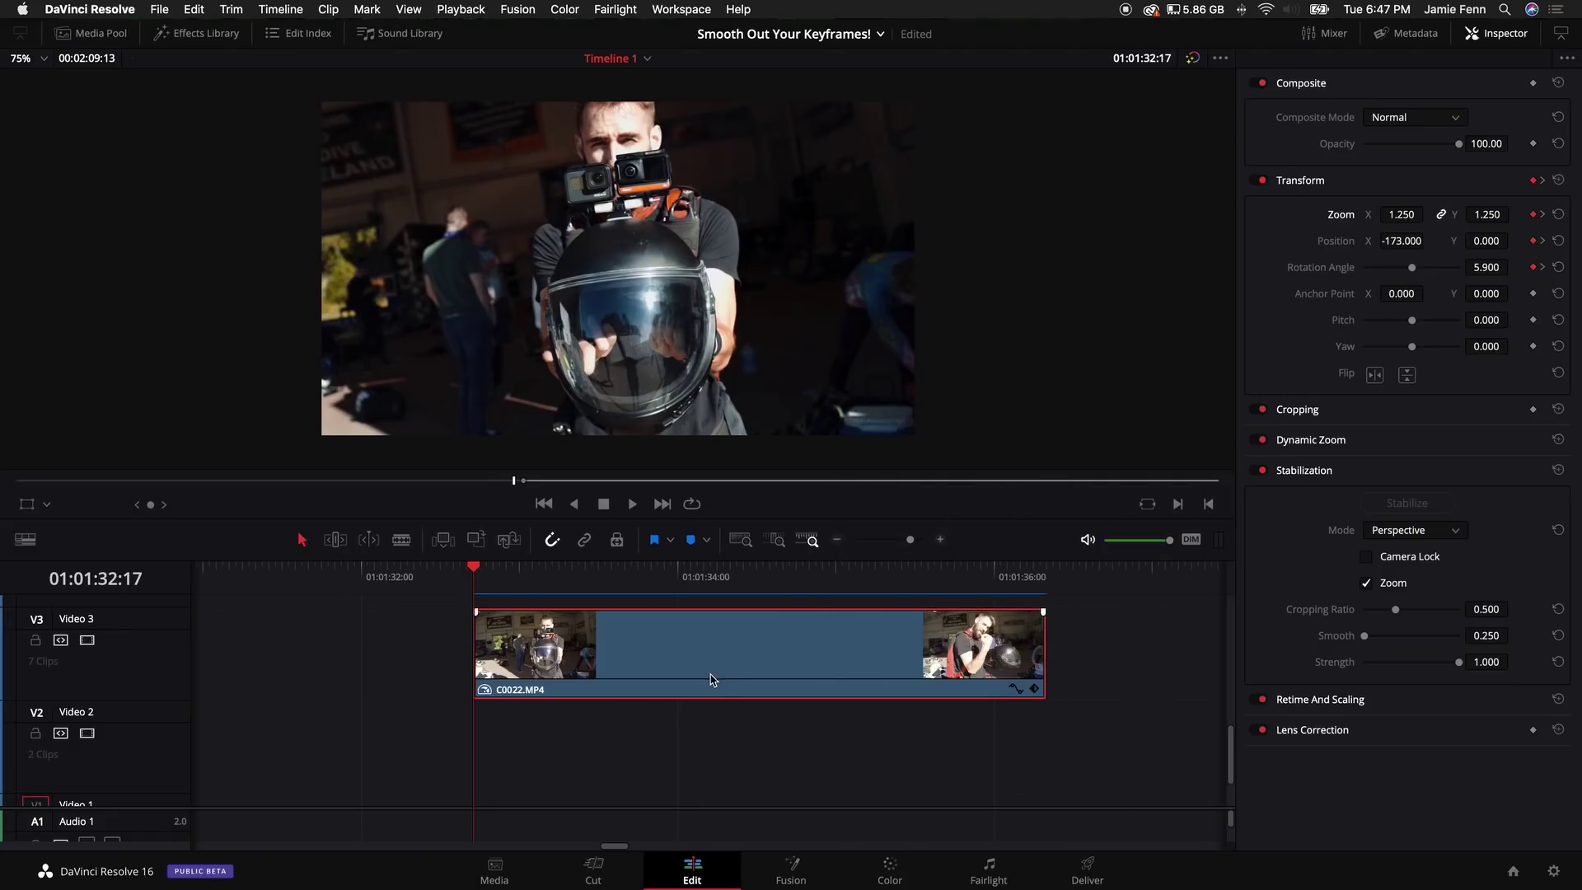
Step: Open the keyframe curve editor, hiding Retime Speed and Rotation Angle so only Zoom X shows
left_click(1015, 687)
scroll(659, 745, "down", 3)
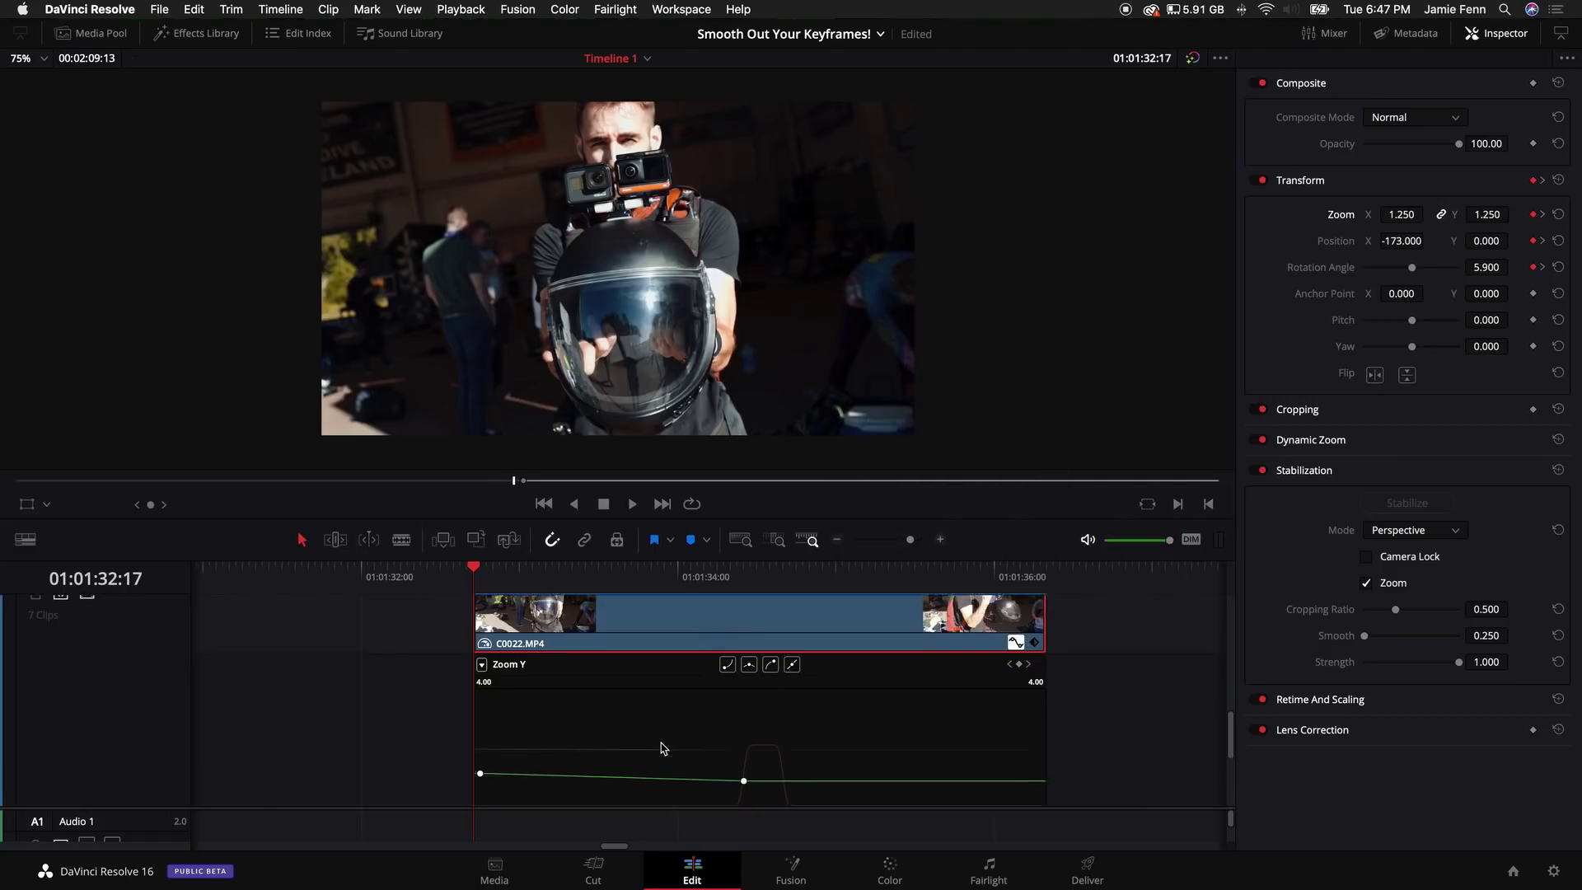
left_click(483, 627)
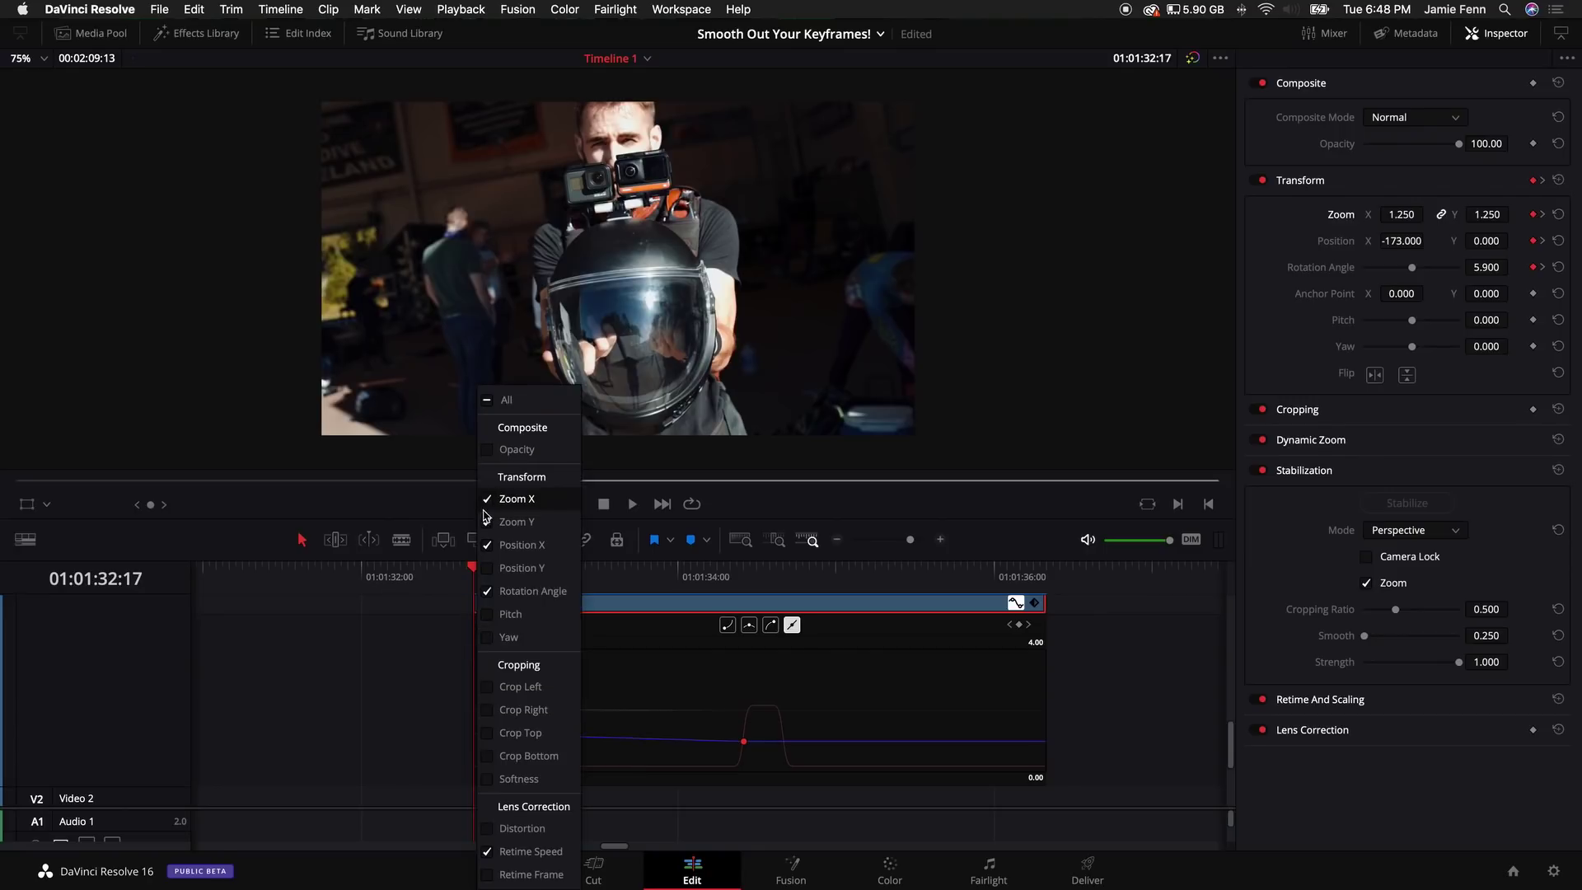
left_click(488, 852)
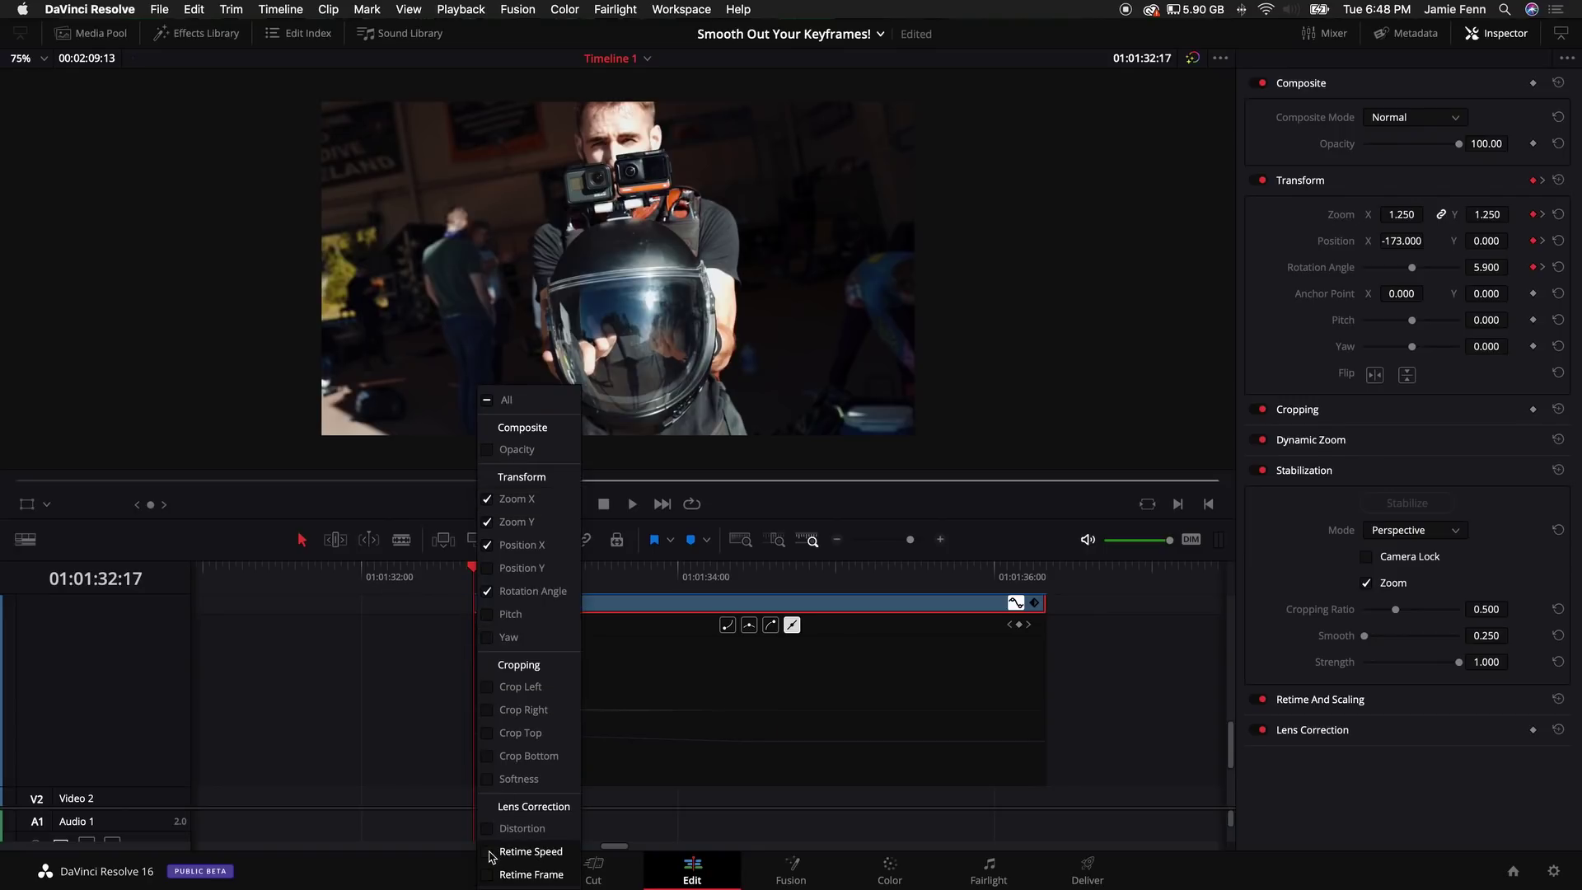
left_click(487, 591)
left_click(692, 712)
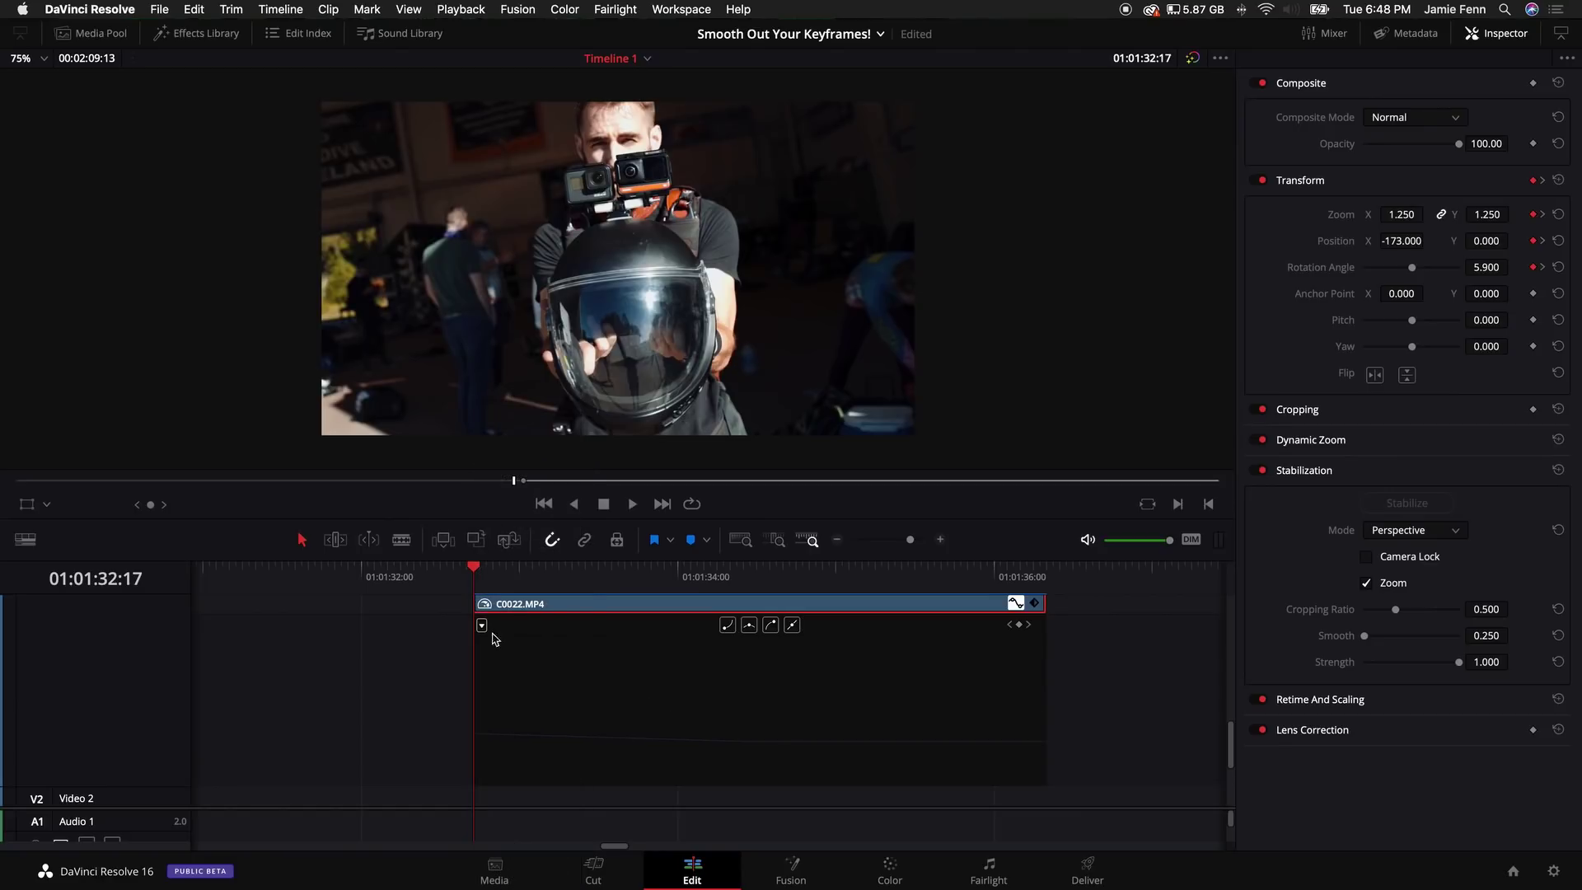
Step: Ease the middle Zoom X keyframe and reshape the first keyframe's curve into a smooth rise
left_click(744, 741)
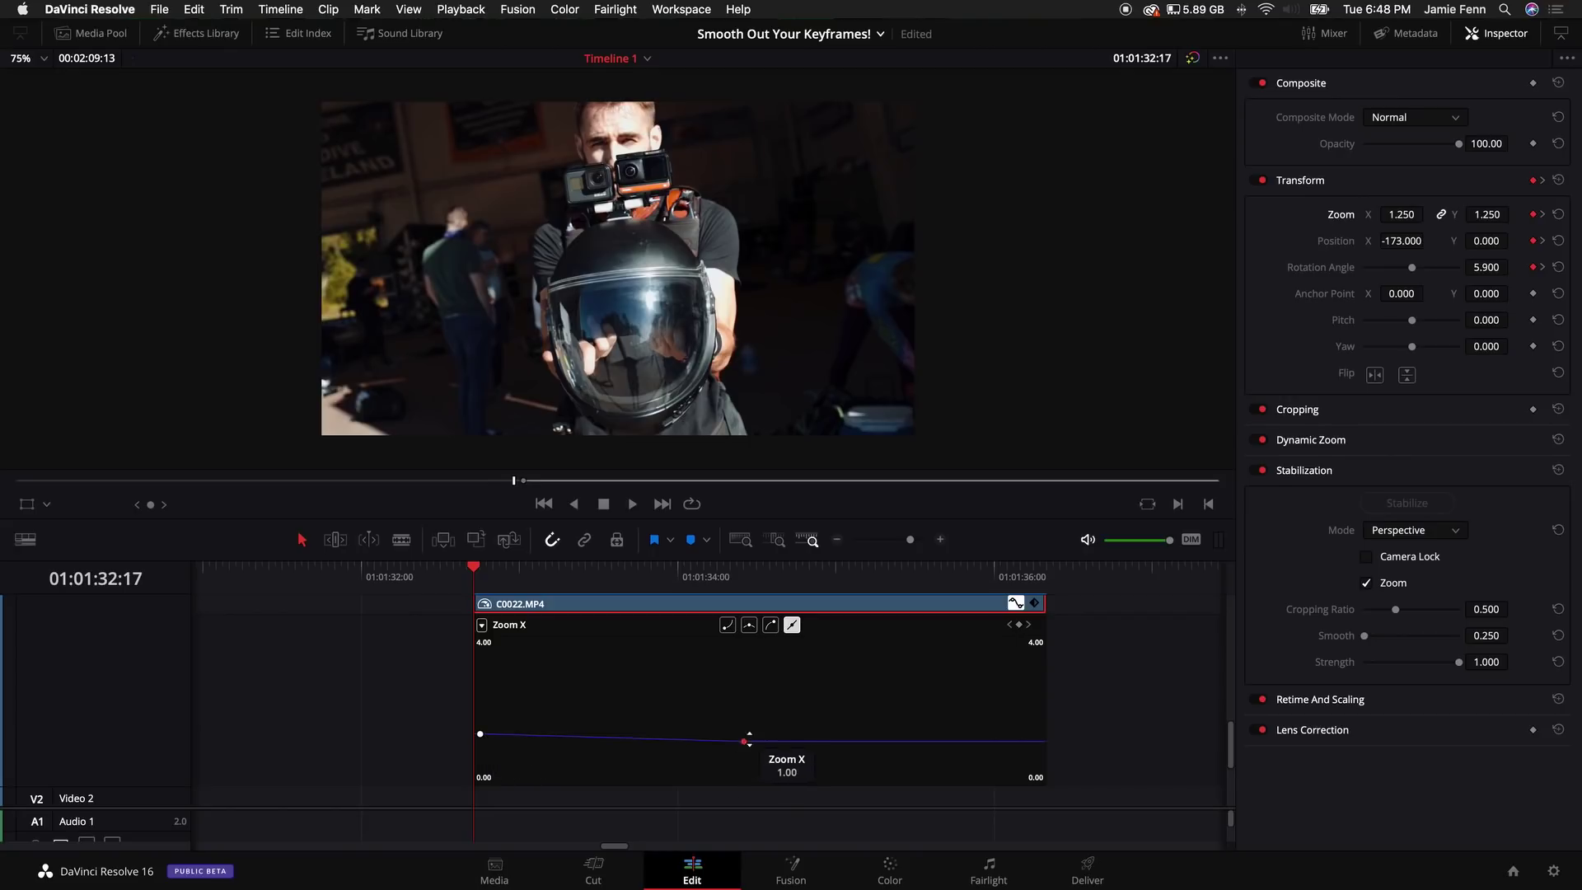
left_click(758, 626)
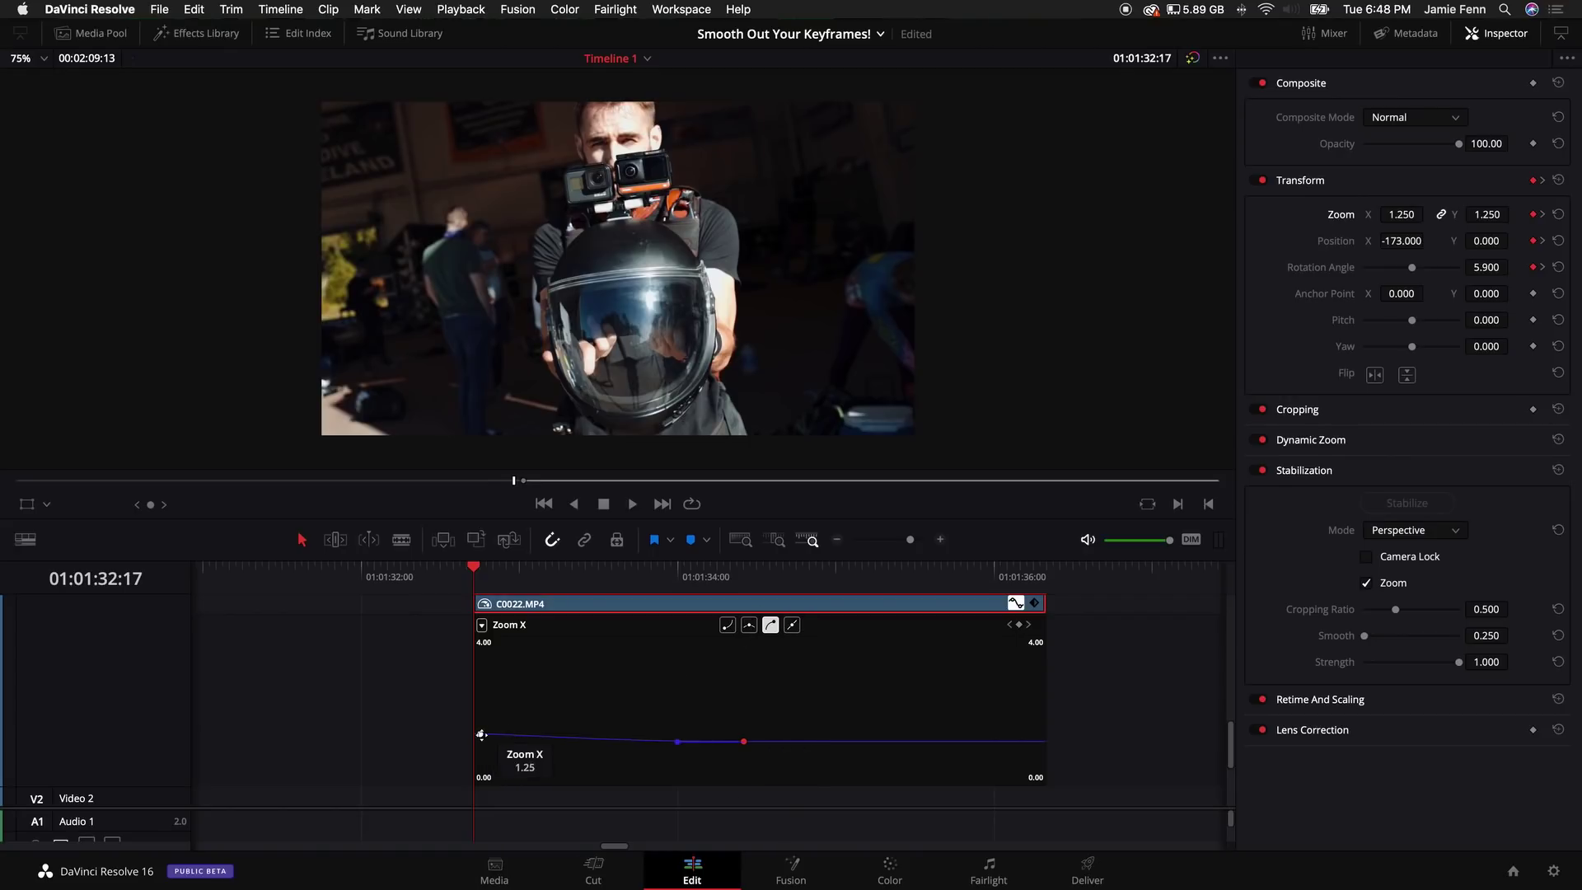
left_click(480, 733)
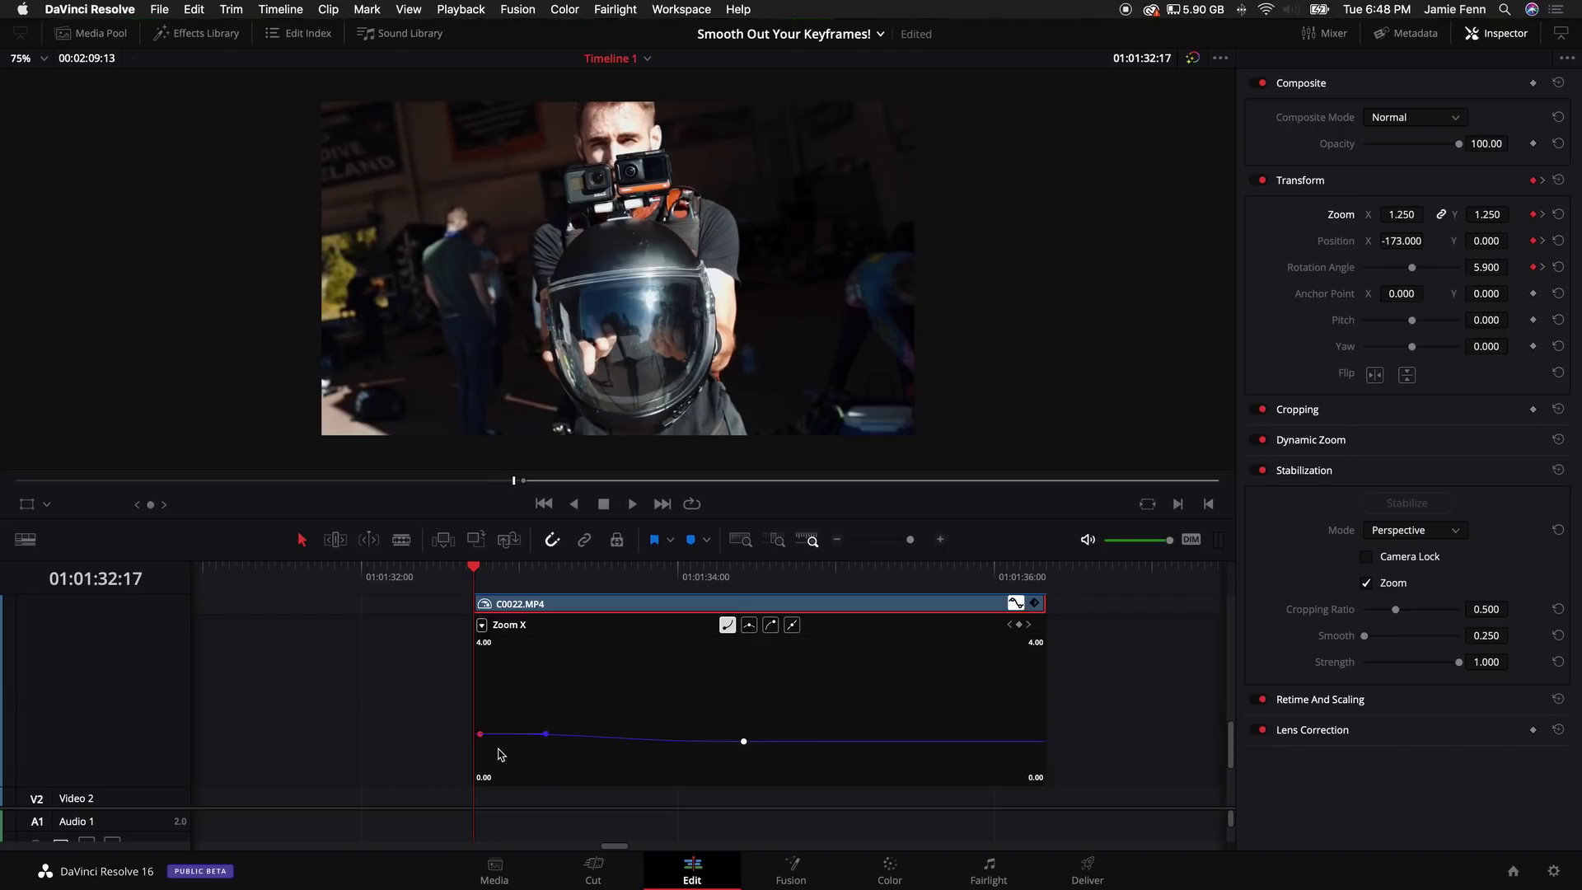
key("space")
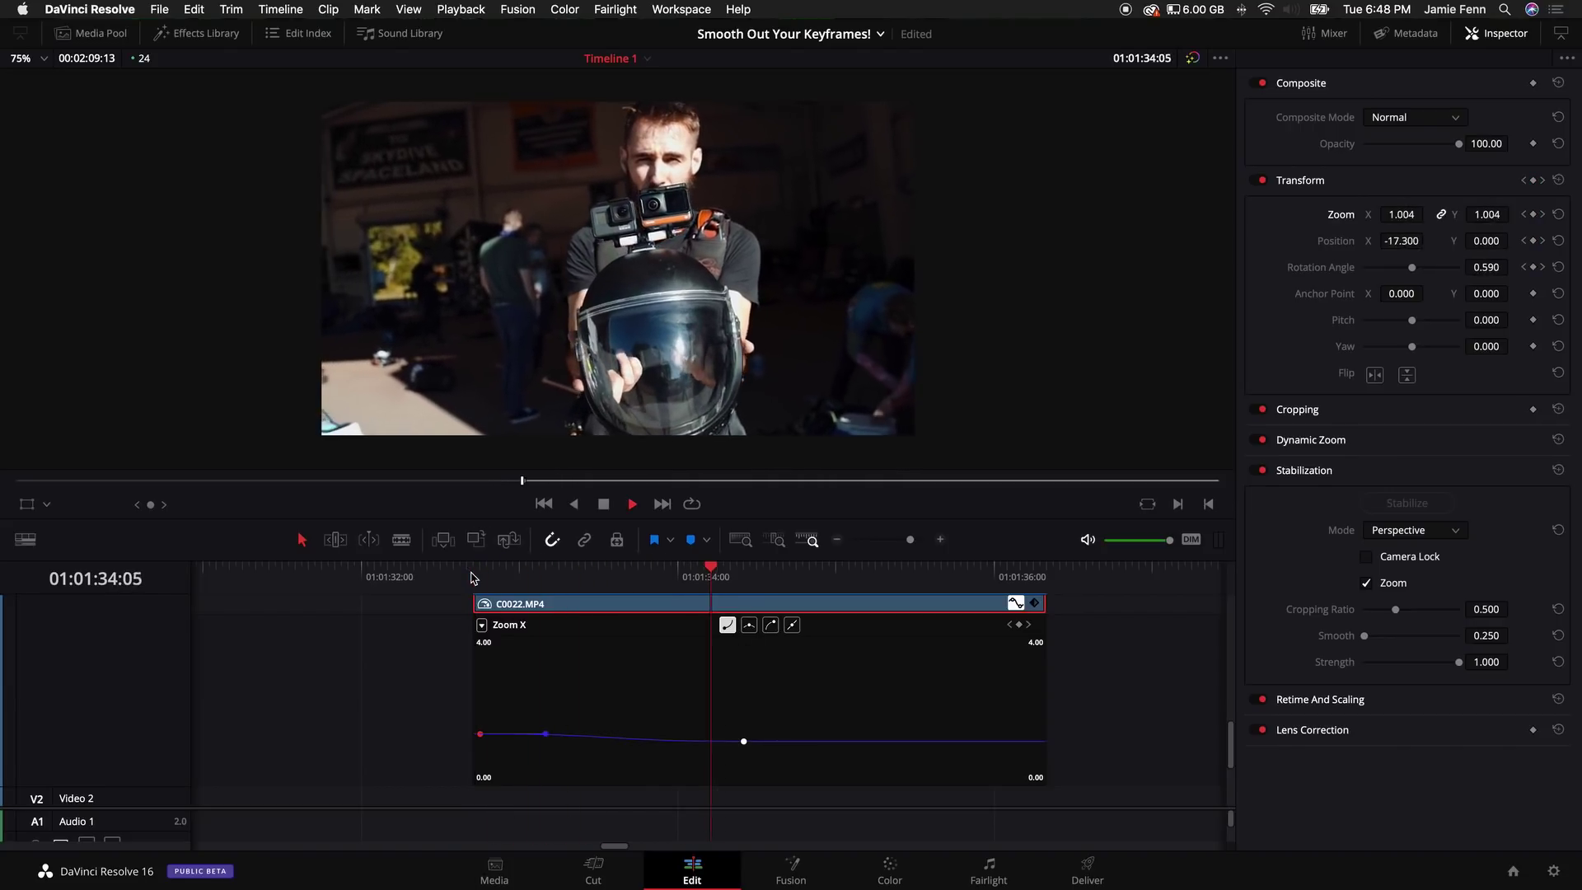
key("space")
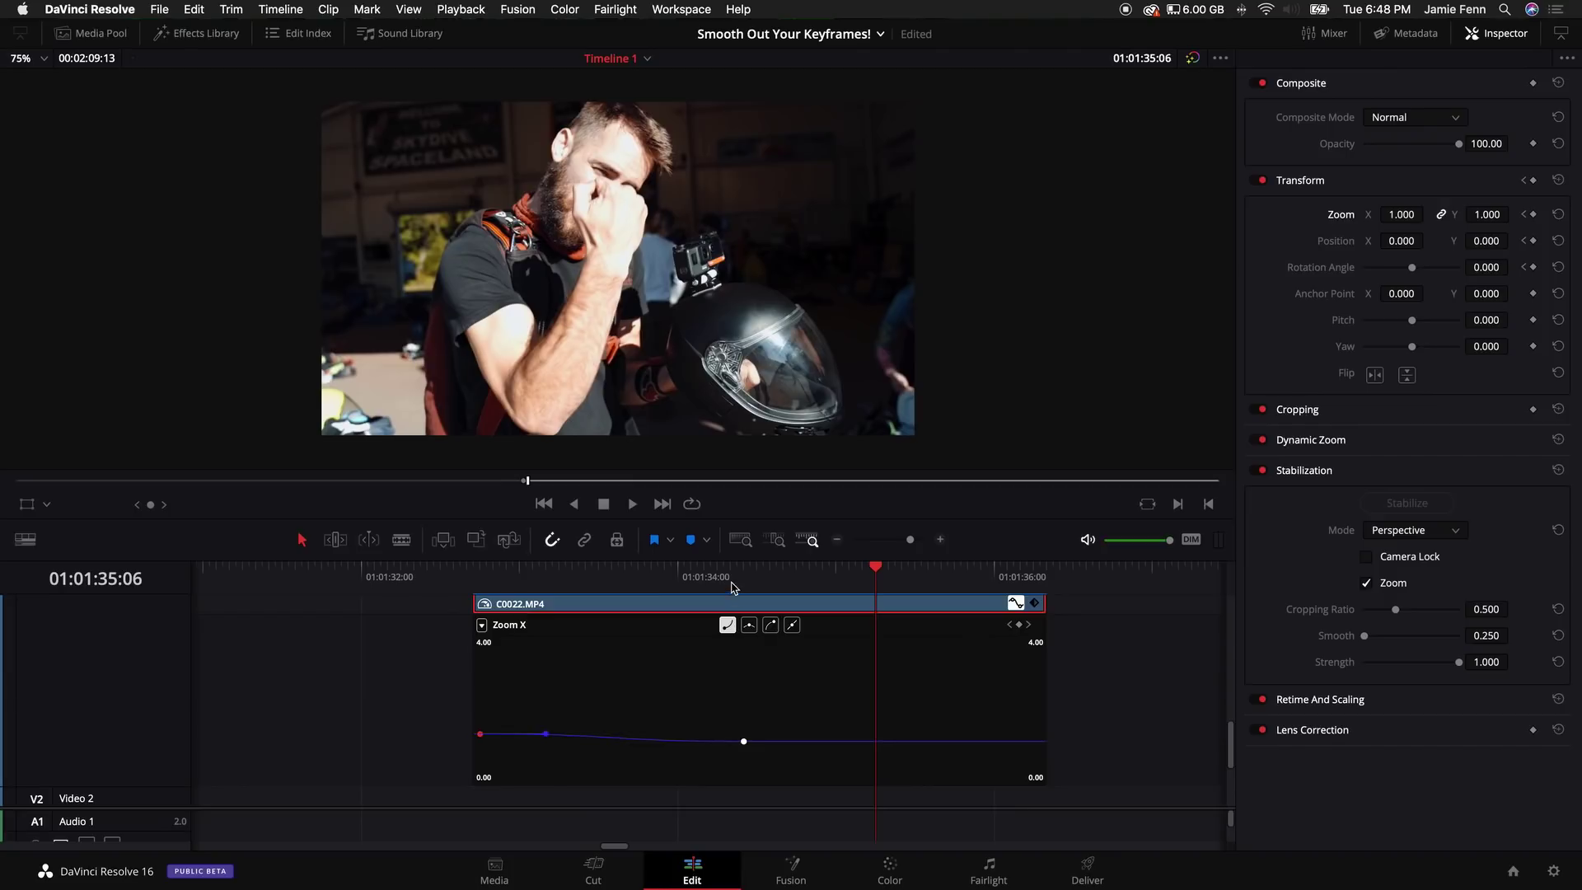
mouse_move(488, 735)
mouse_move(545, 732)
left_mouse_down()
mouse_move(576, 727)
mouse_move(590, 703)
mouse_move(524, 680)
mouse_move(577, 691)
mouse_move(590, 752)
mouse_move(597, 702)
mouse_move(540, 718)
left_mouse_up()
Step: Replay the eased zoom animation from the start of the clip twice
left_click(476, 577)
key("space")
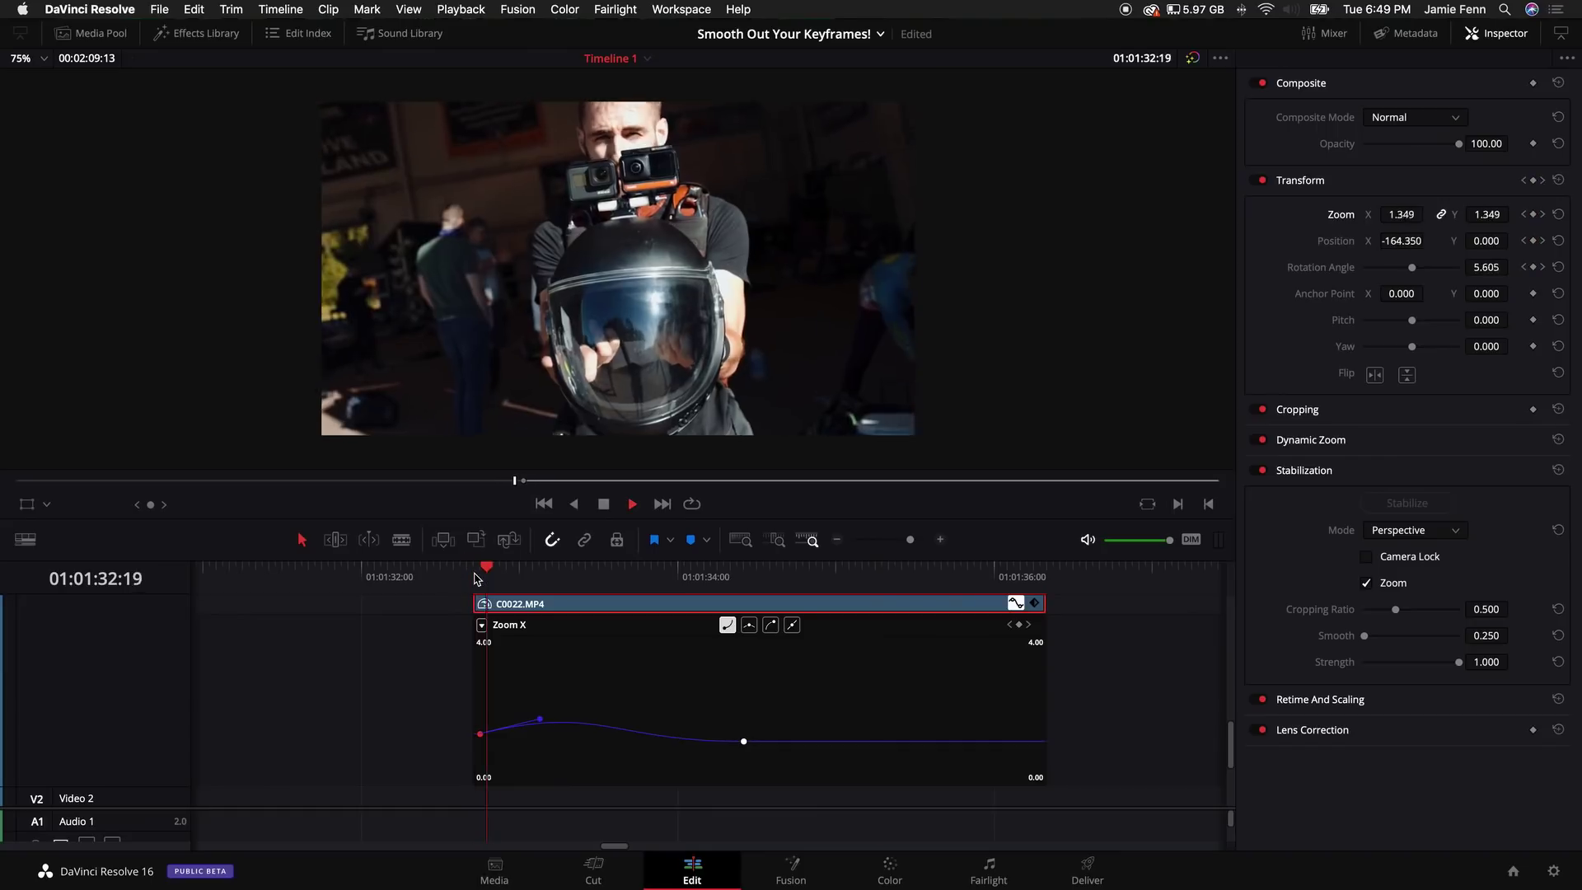
left_click(475, 577)
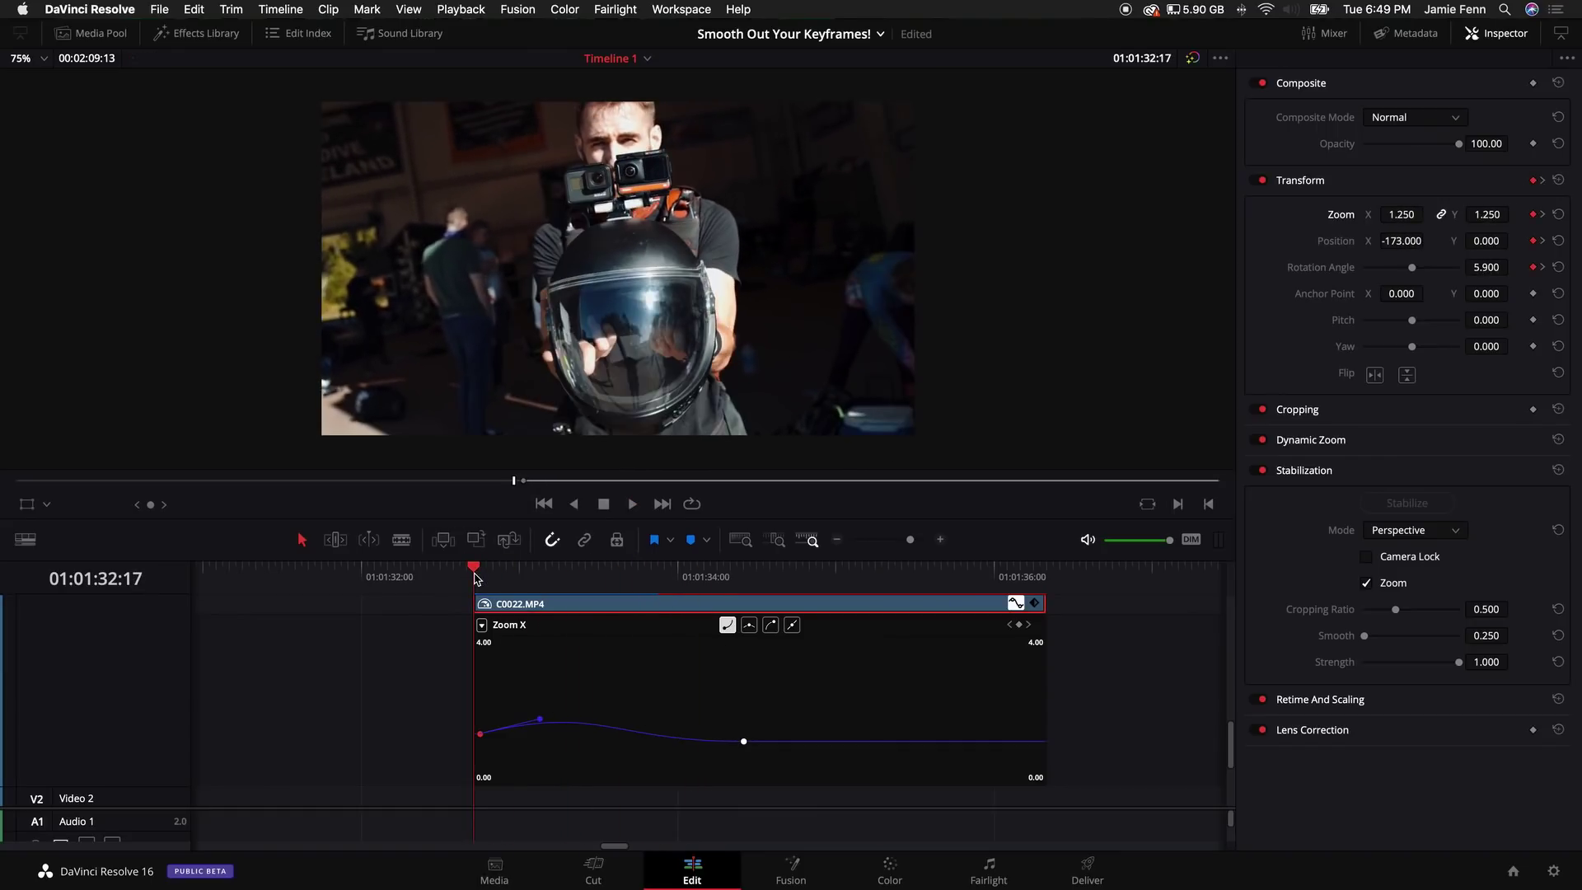
key("space")
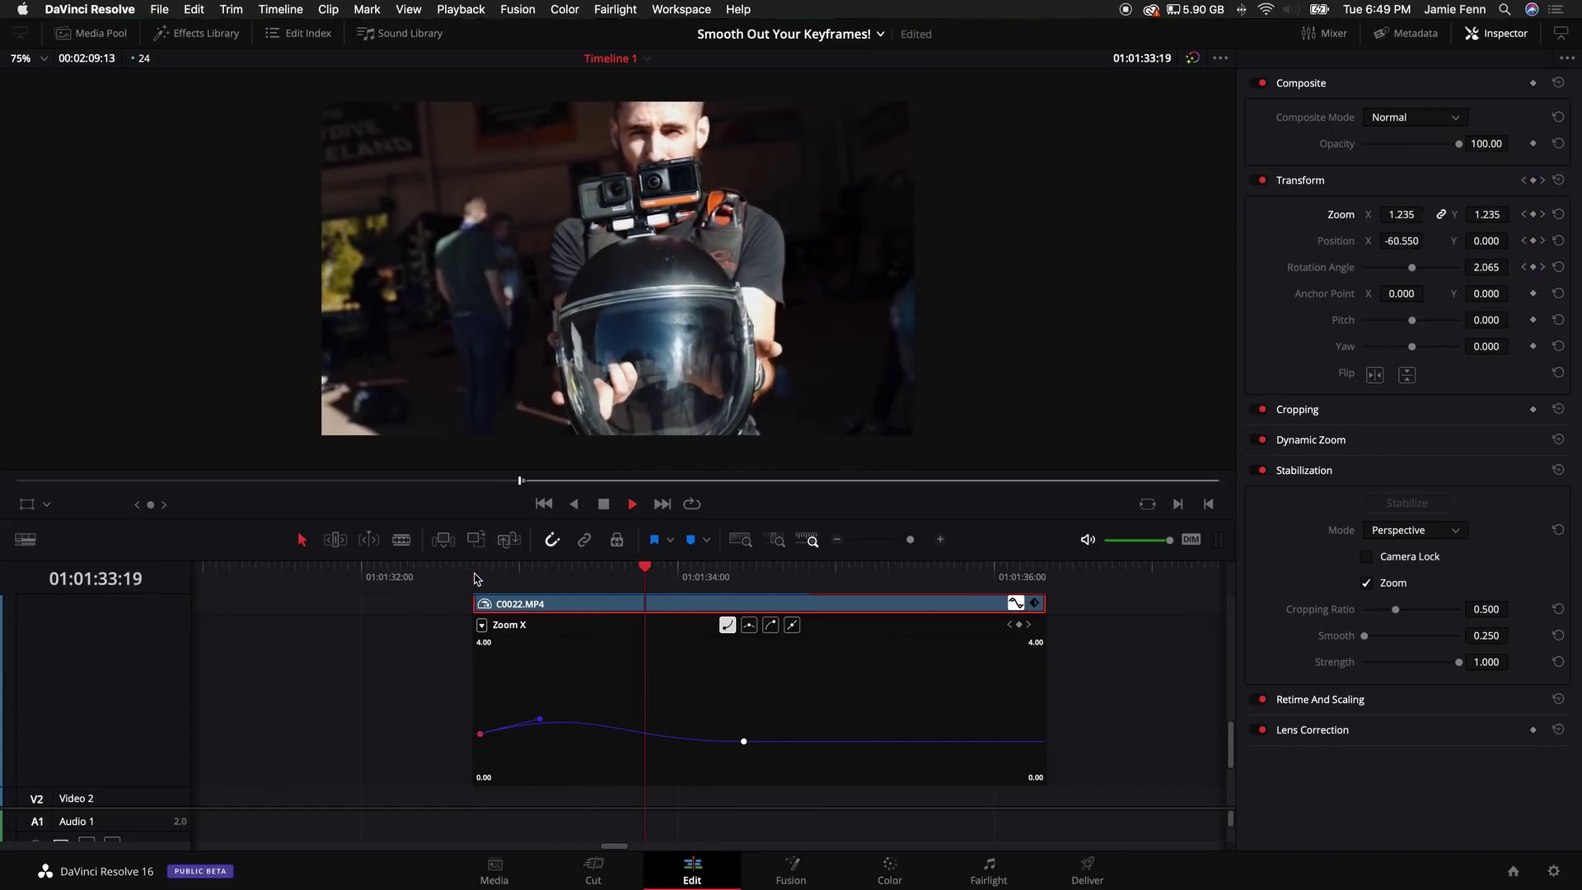
key("space")
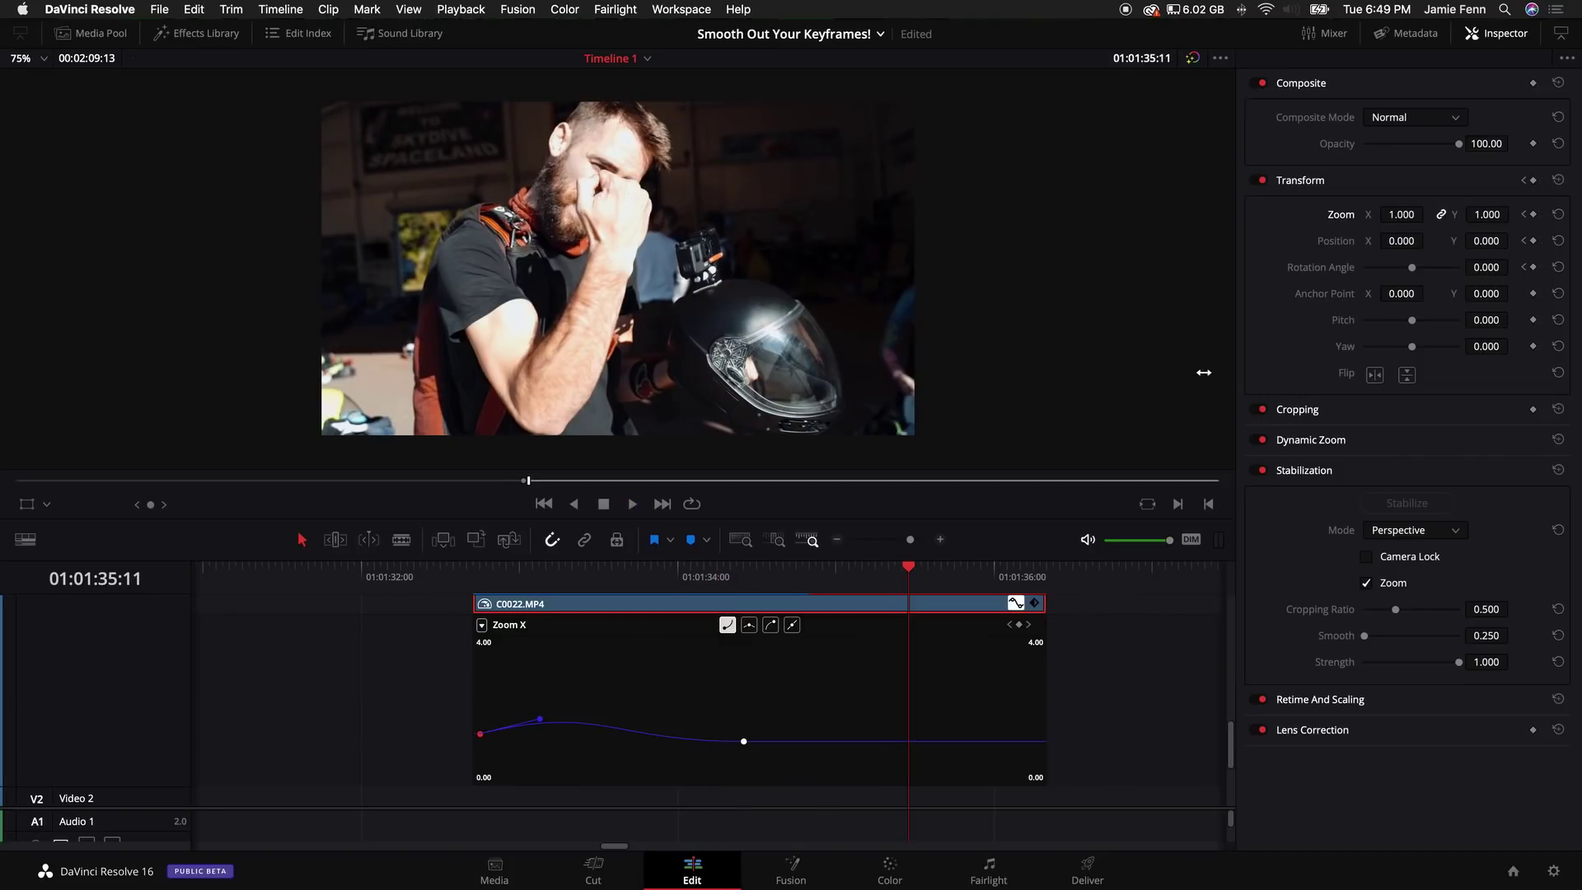
Step: Expand the Cropping settings in the Inspector and toggle the curve list closed
left_click(482, 625)
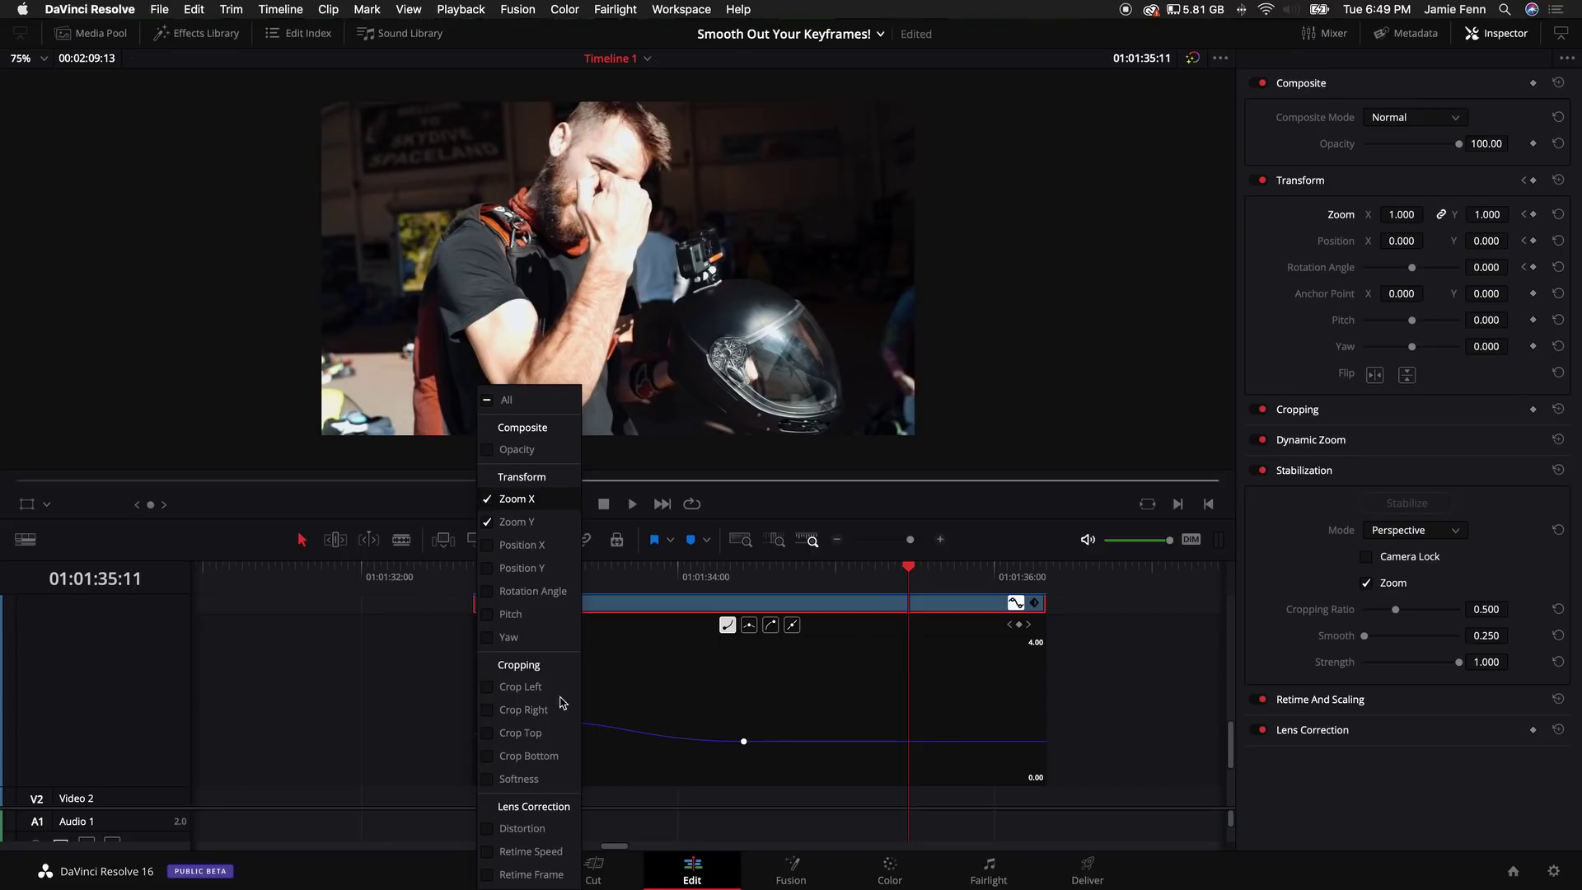
left_click(1447, 343)
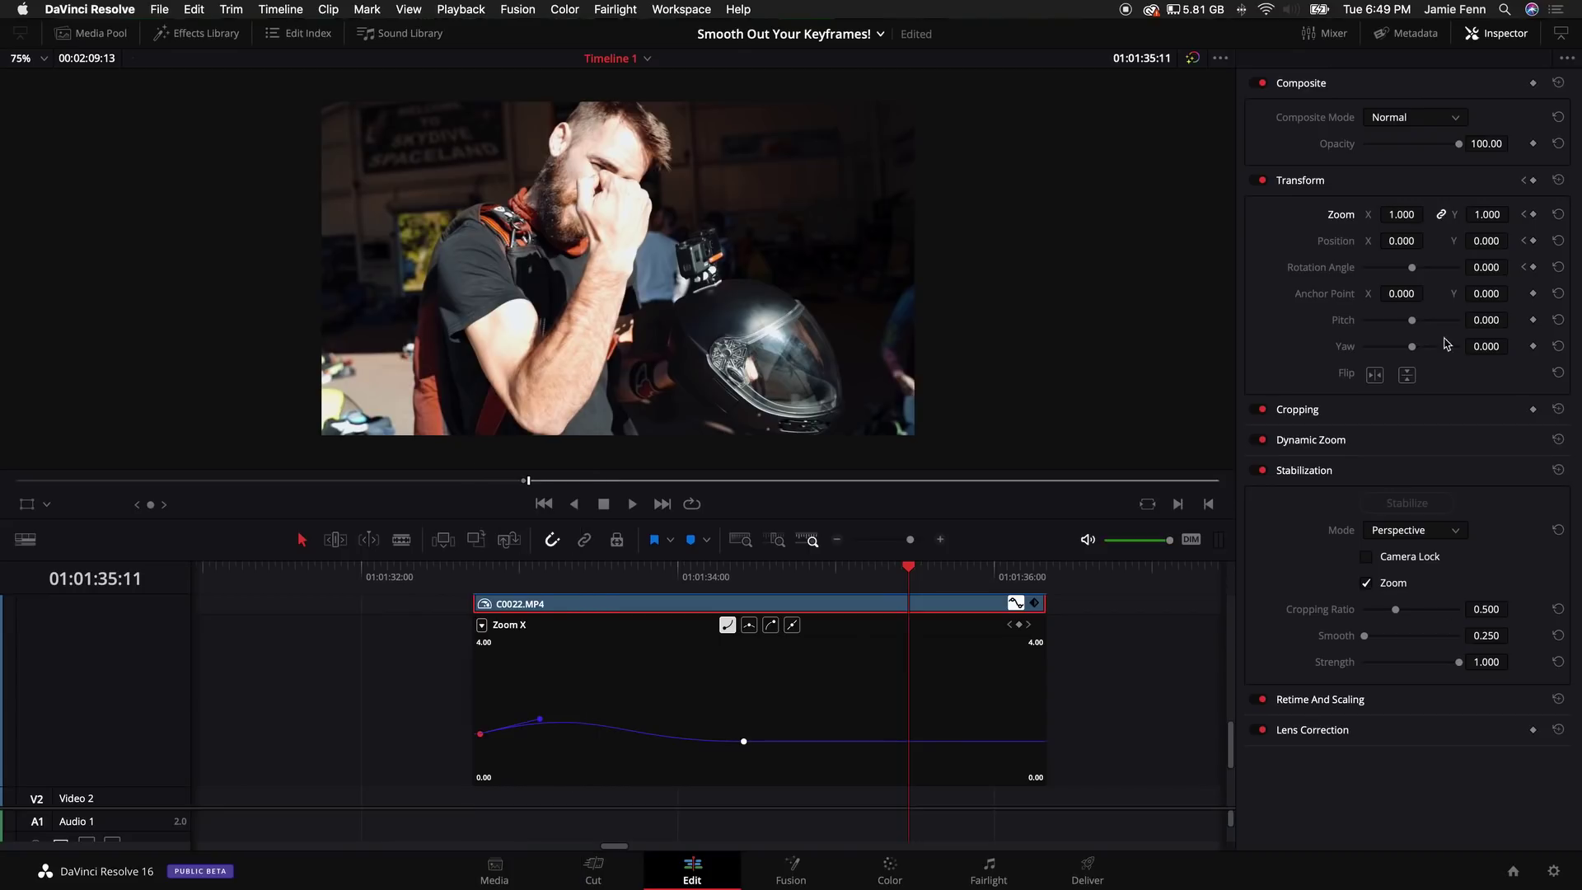
left_click(1333, 412)
scroll(508, 680, "up", 2)
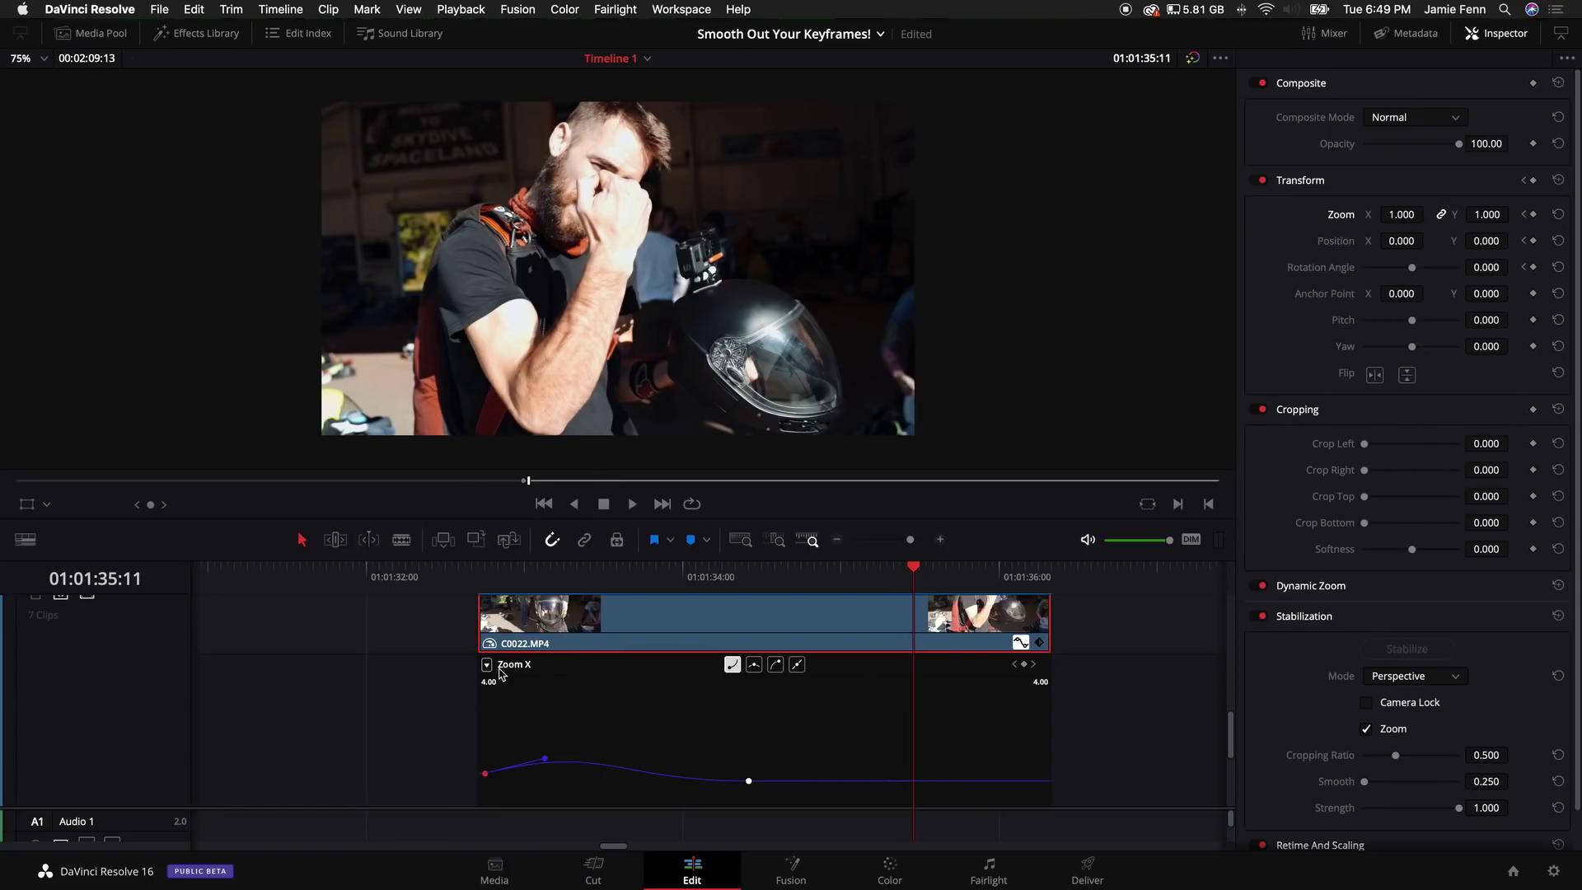
left_click(488, 664)
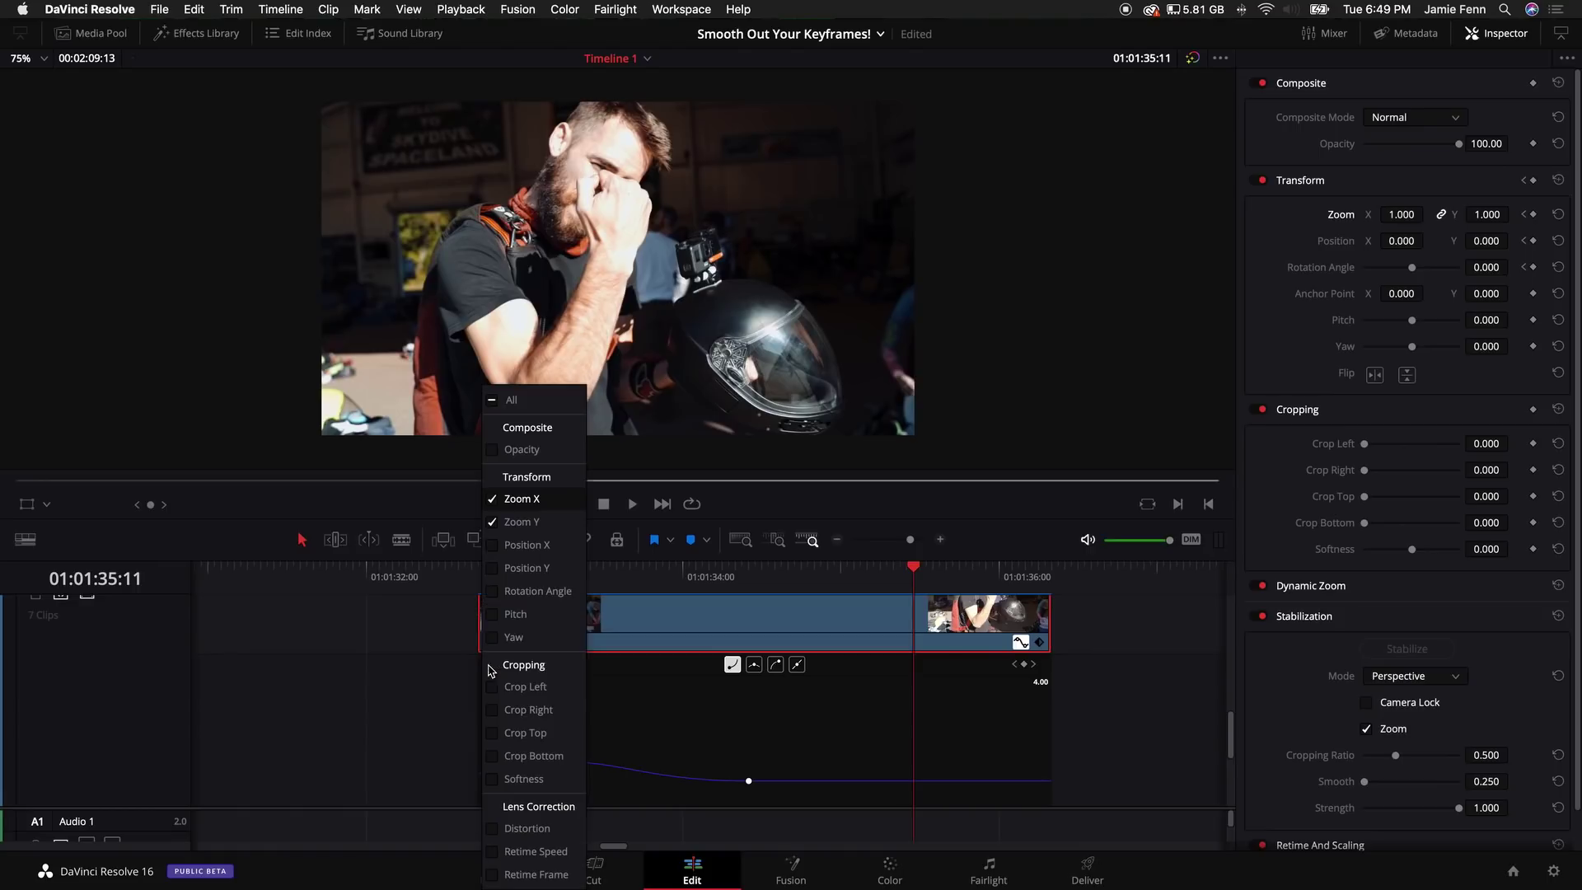
left_click(428, 669)
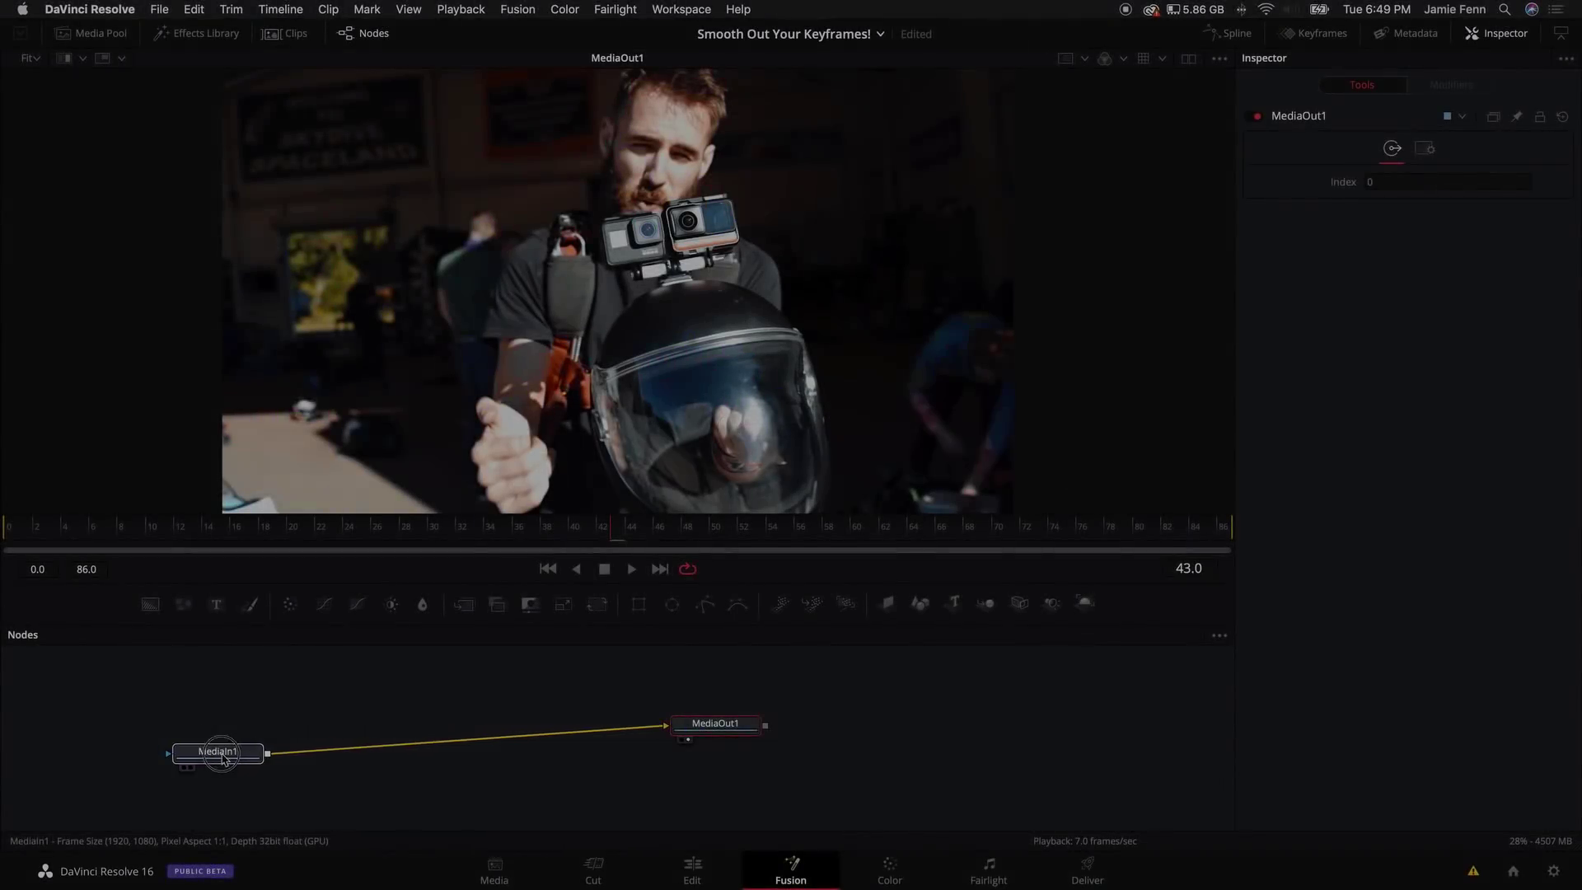
Step: Add a Text+ node over MediaIn1 reading 'Connor' and bring up its Layout settings
left_click(219, 753)
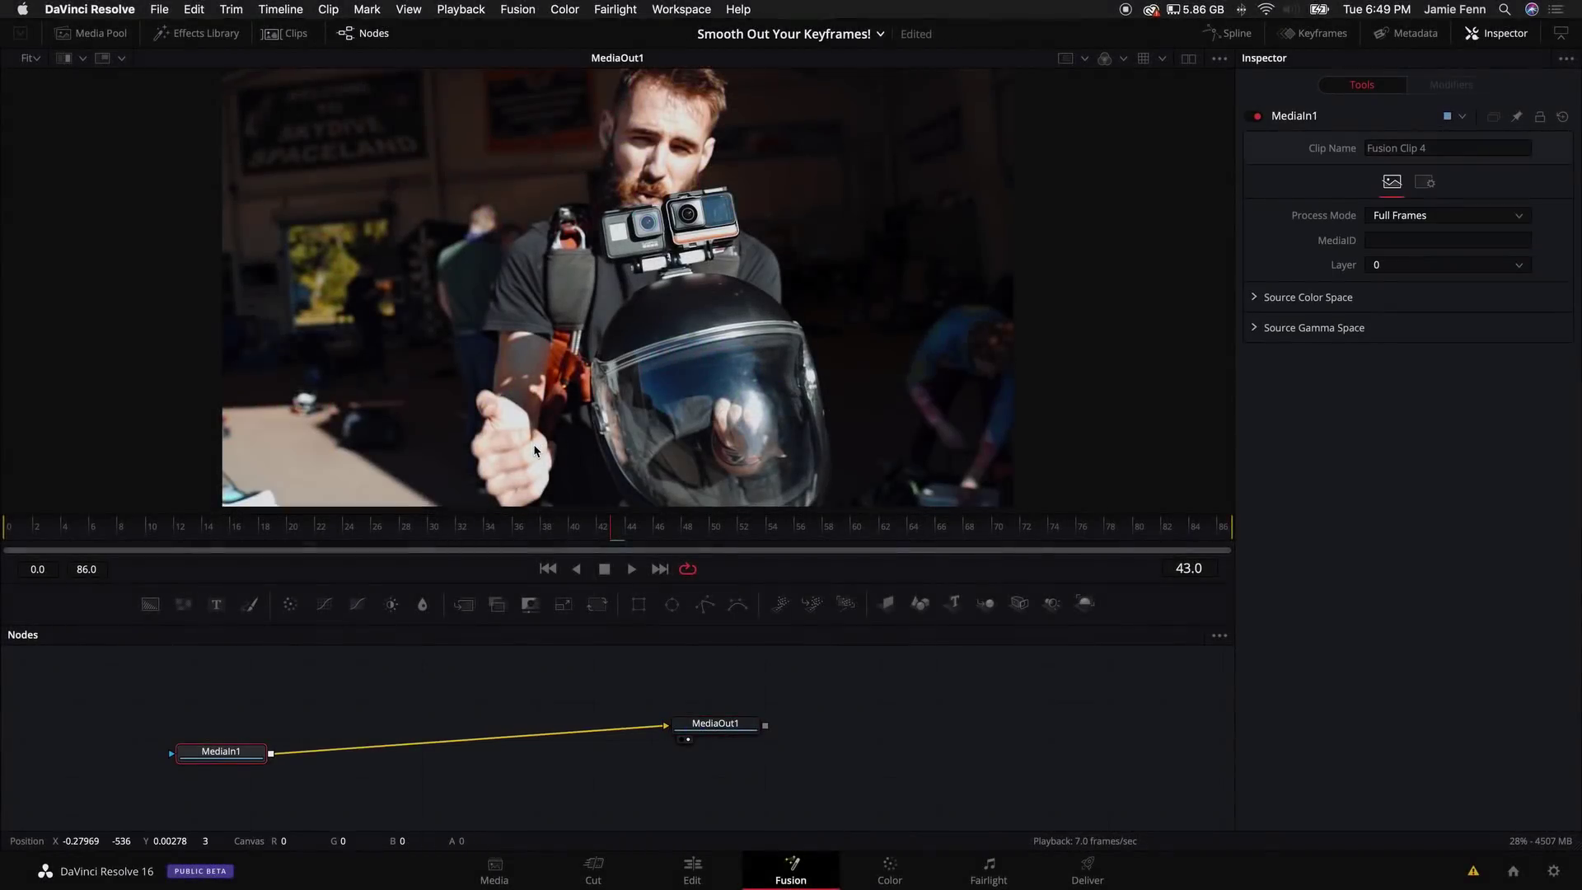
left_click(217, 605)
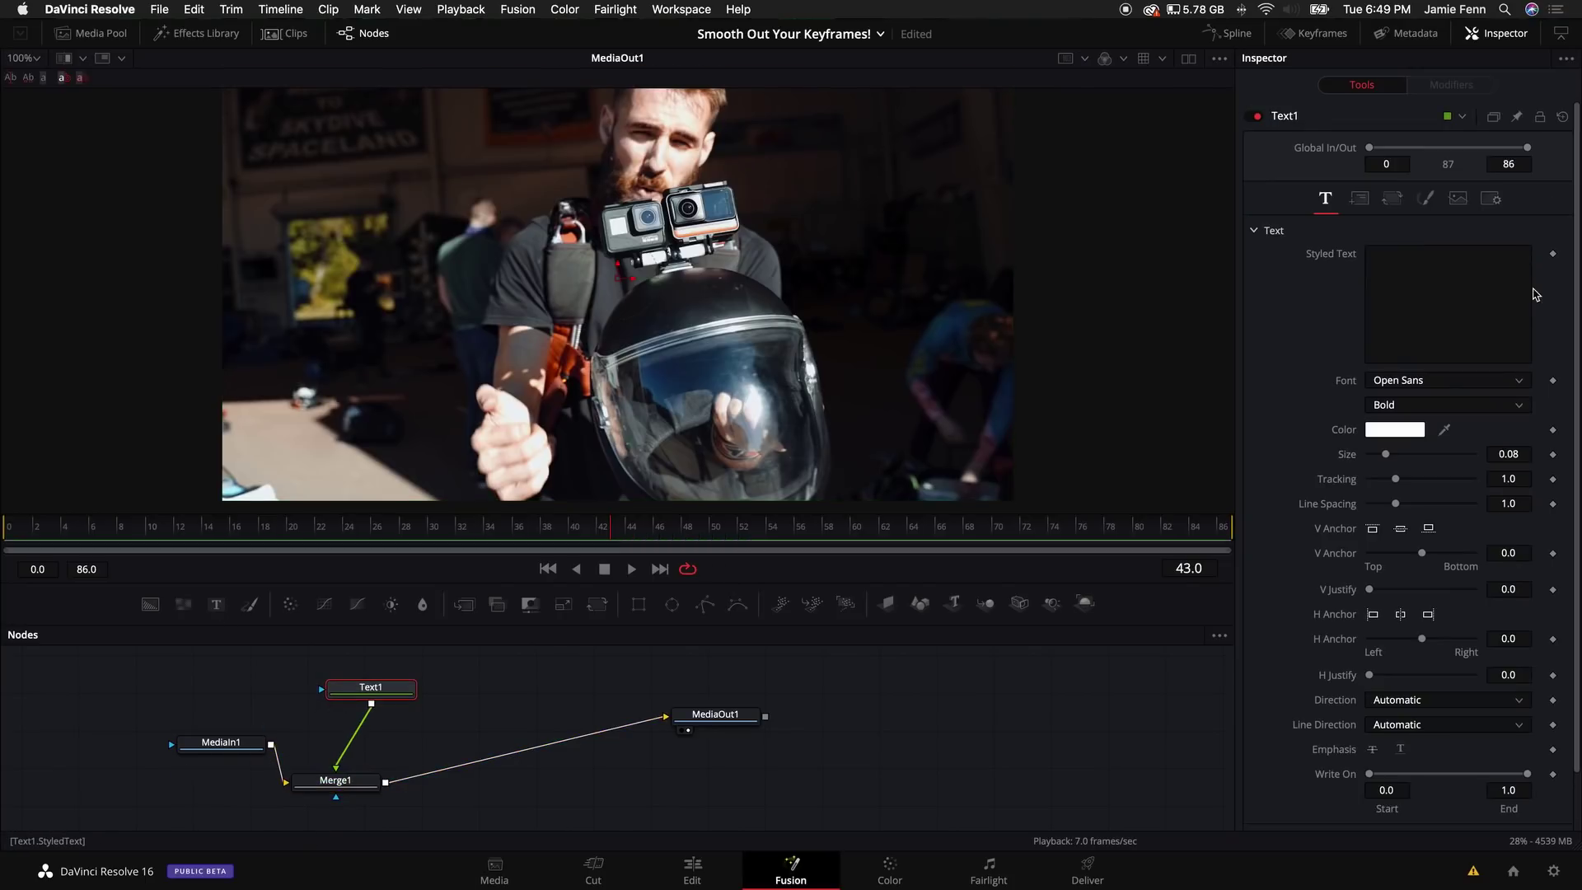
left_click(1457, 274)
type("Connor")
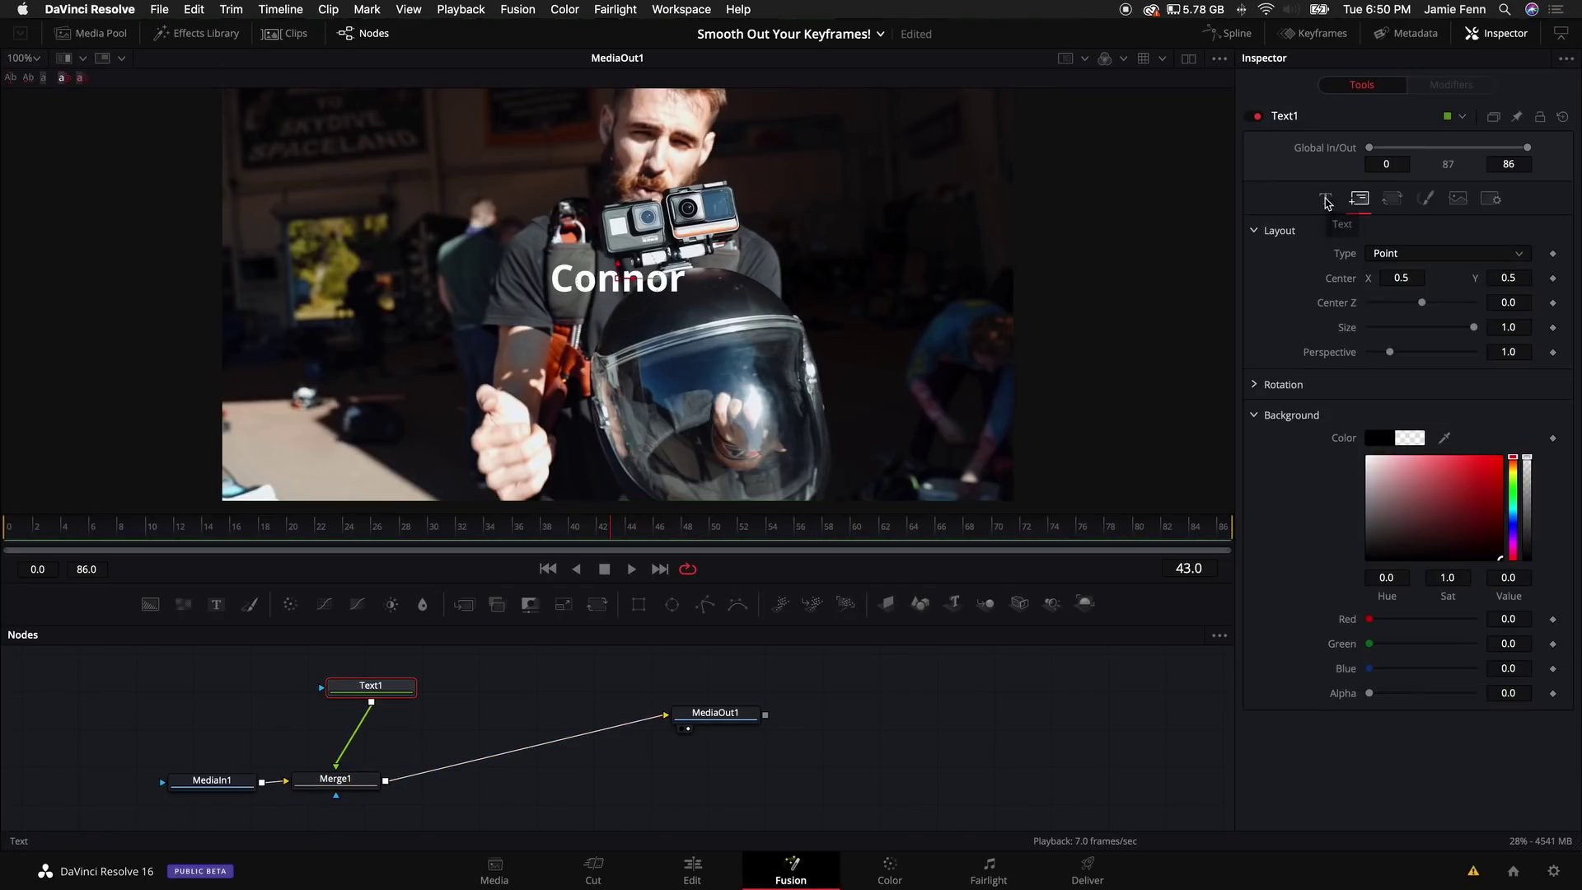
left_click(1324, 199)
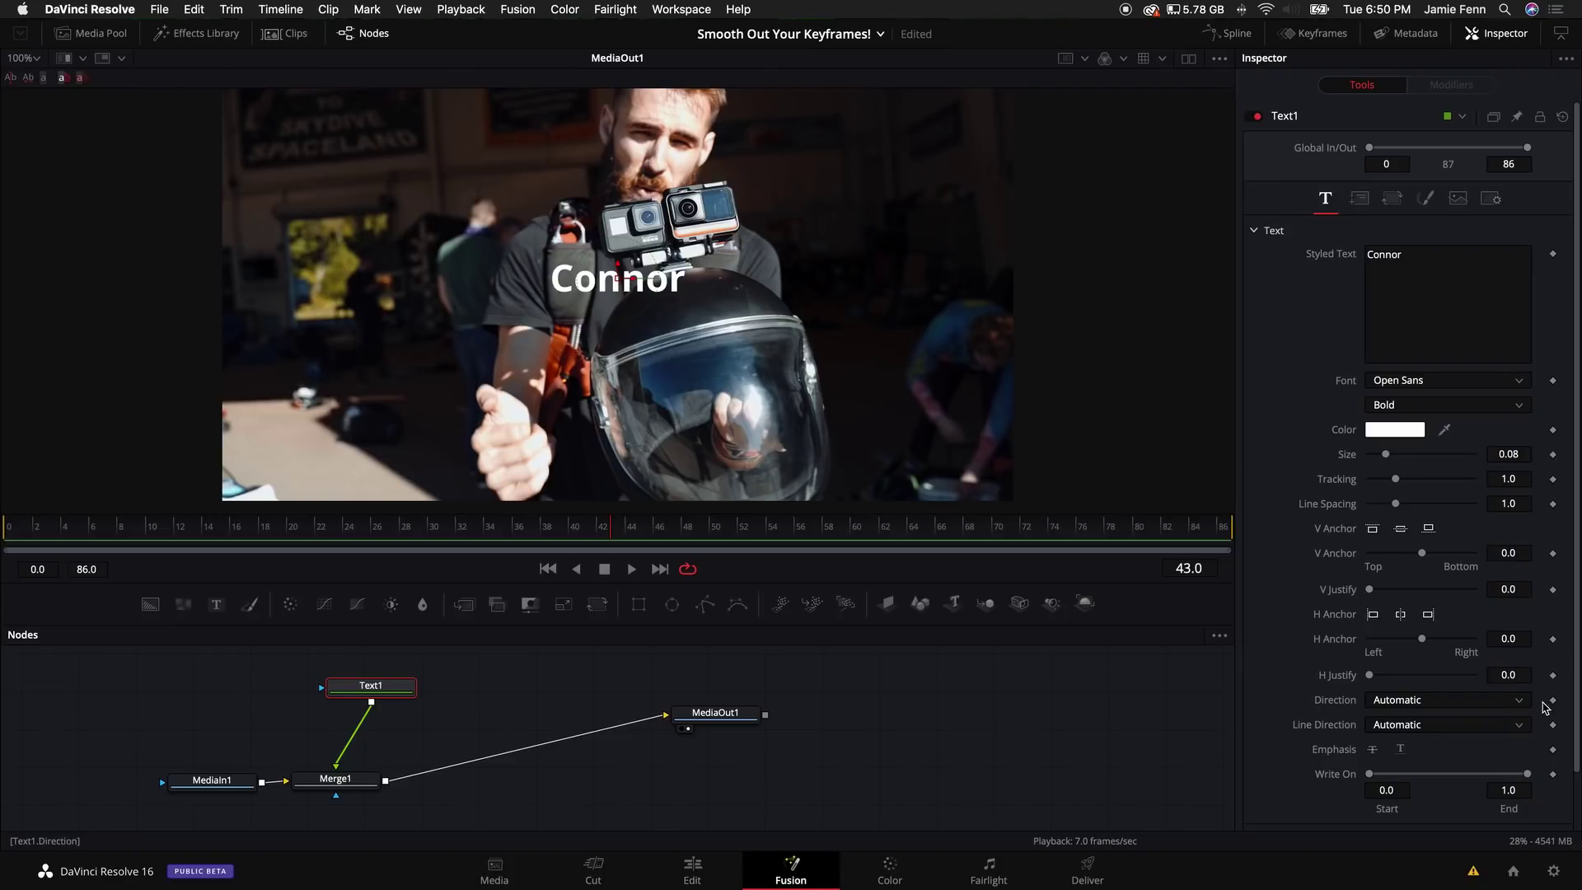
left_click(1359, 199)
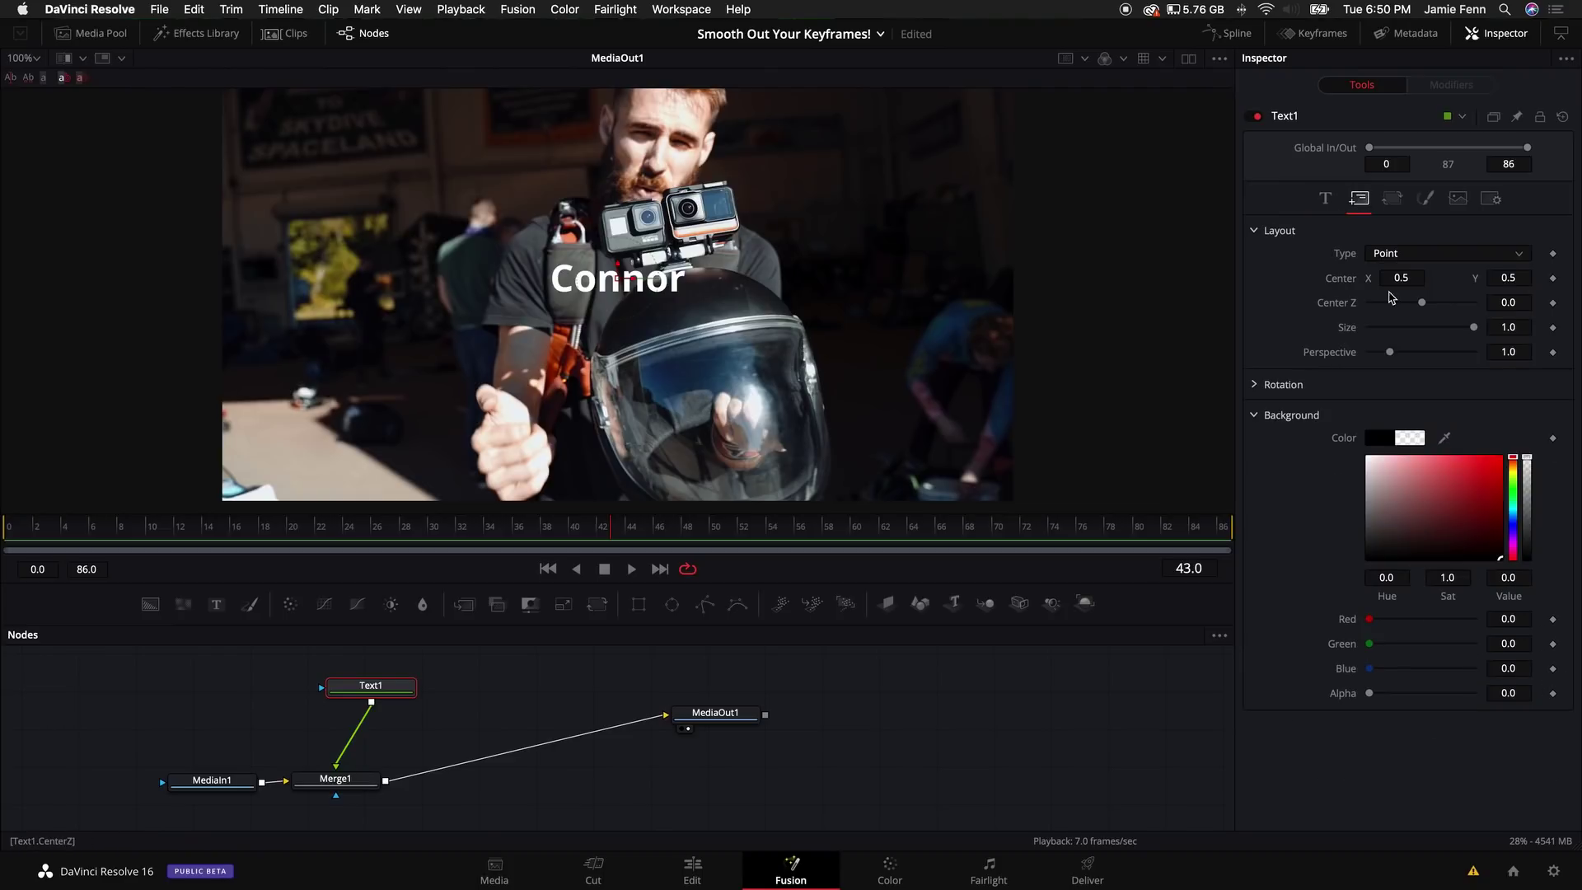
Step: Keyframe Connor's Center with the title slid left out of frame, then preview to frame 18
left_click(1553, 278)
left_click_drag(388, 529, 7, 531)
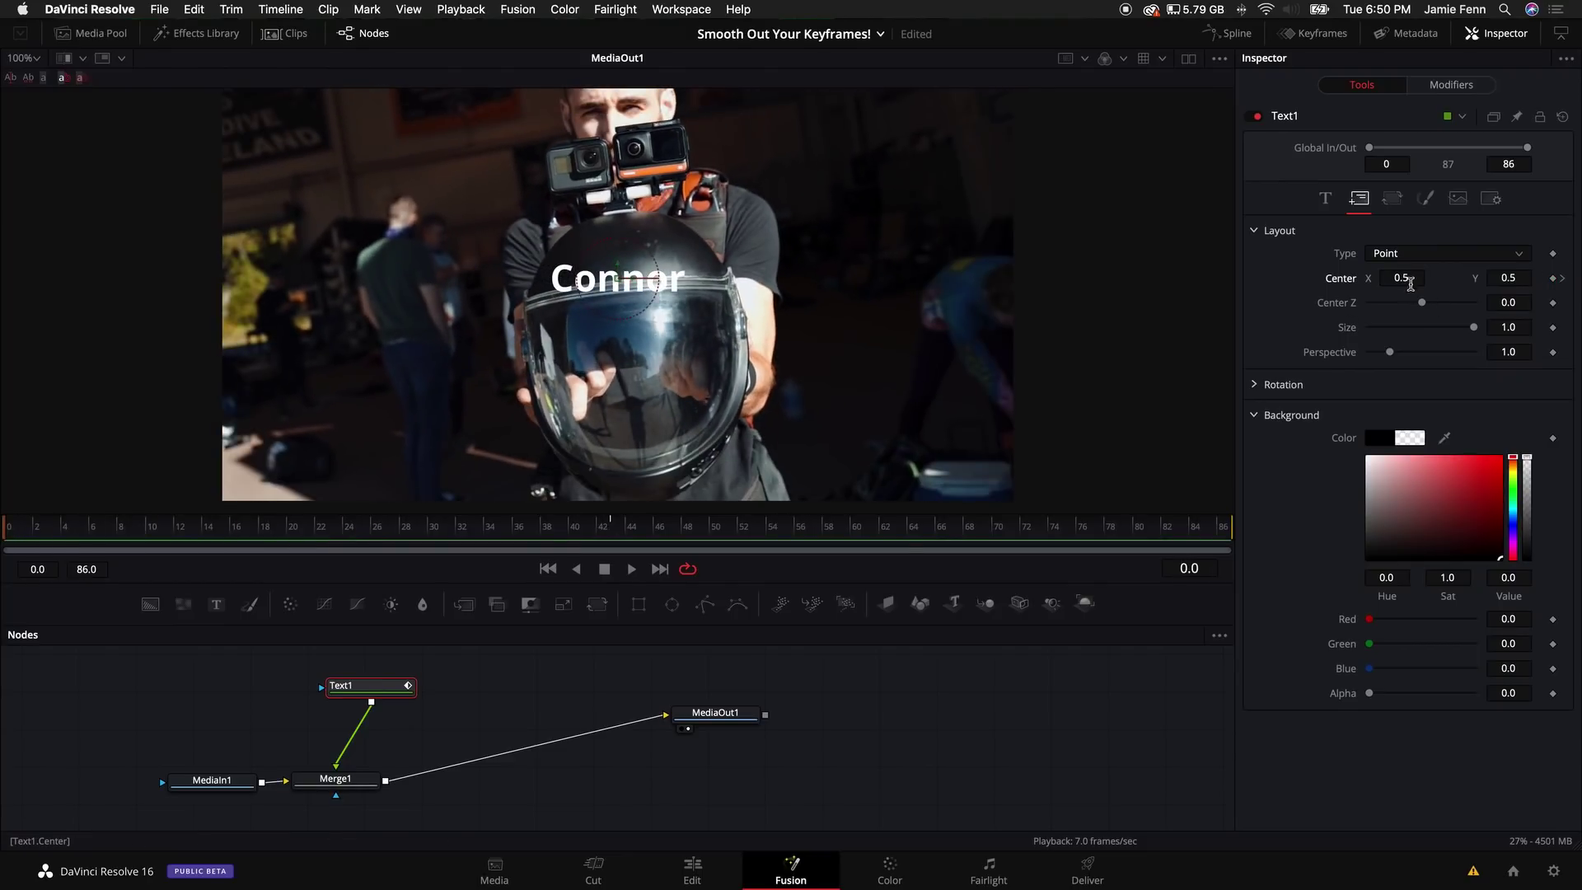
left_click_drag(1410, 283, 924, 312)
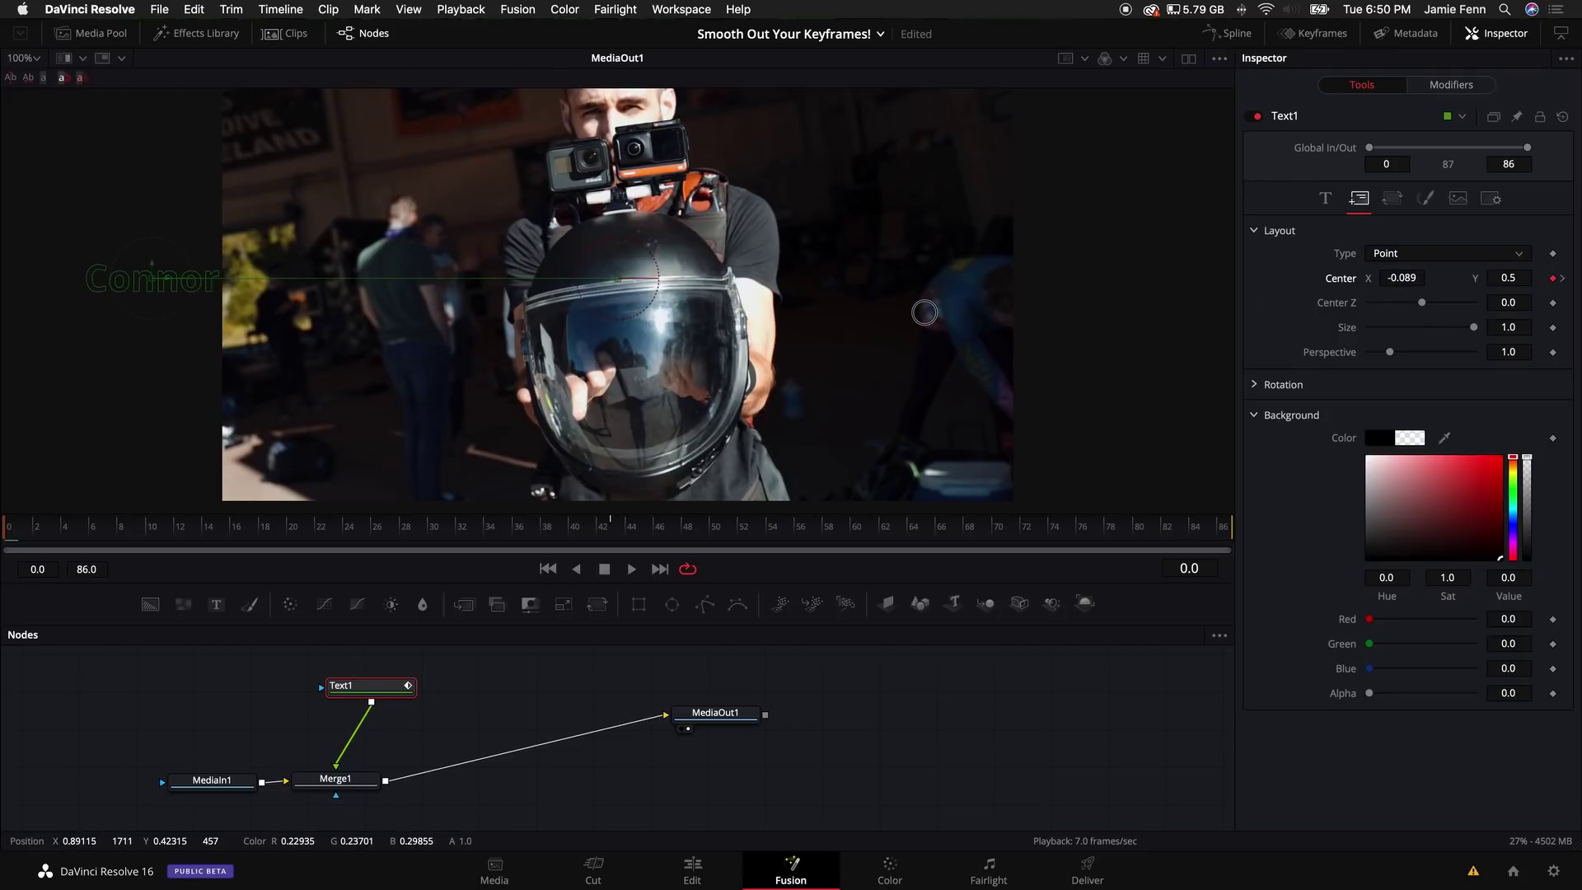
key("space")
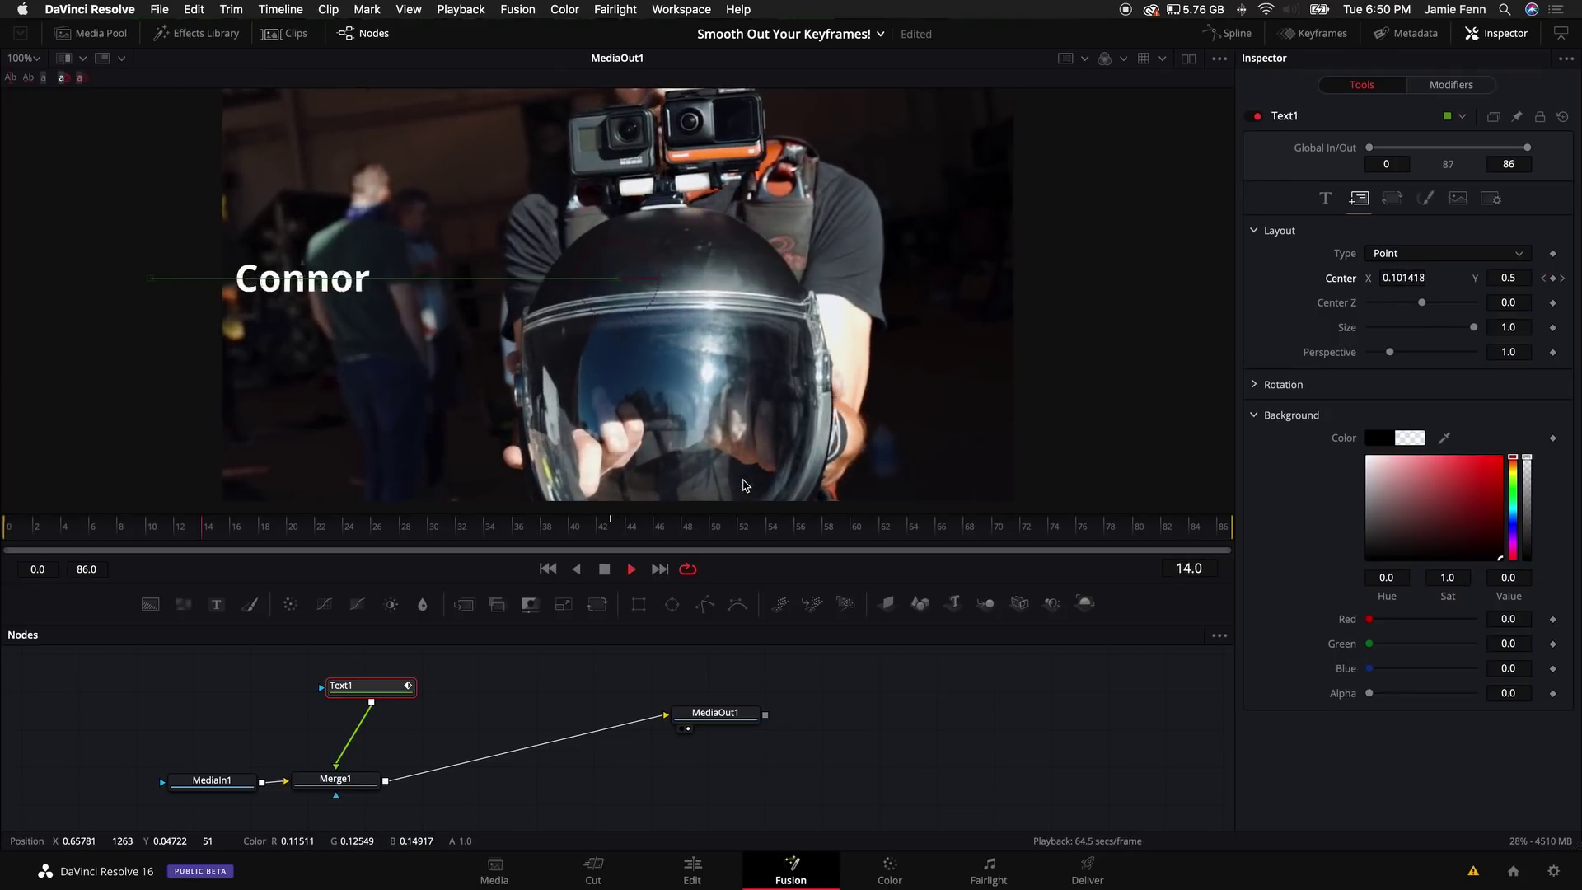
key("space")
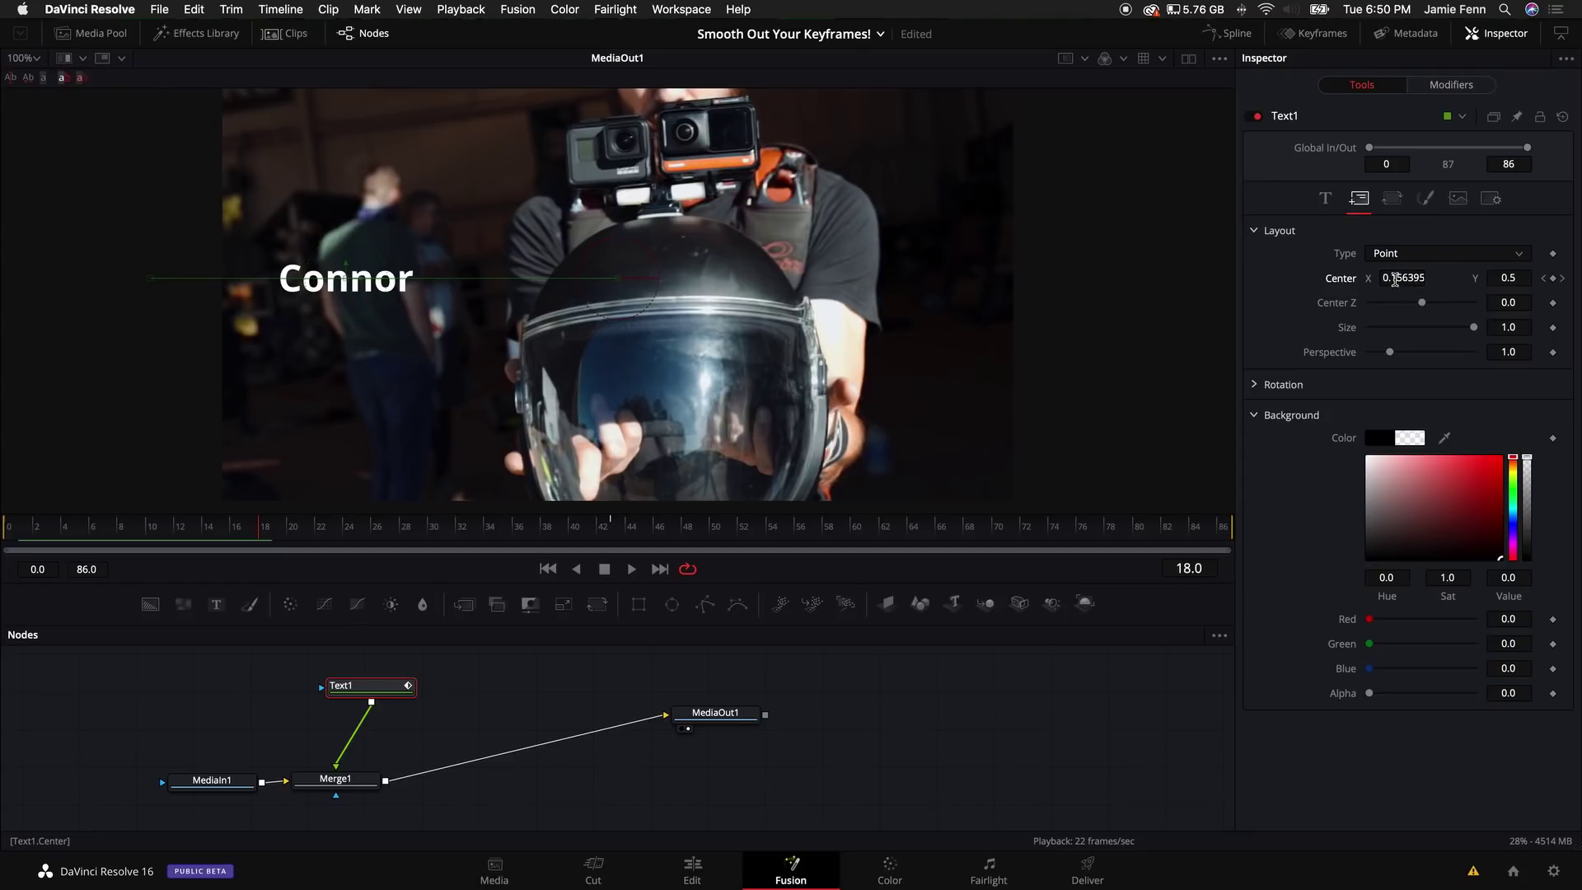
Step: Key Center X 0.548395 at frame 18 and replay the slide-in from the start
left_click_drag(1395, 280, 926, 291)
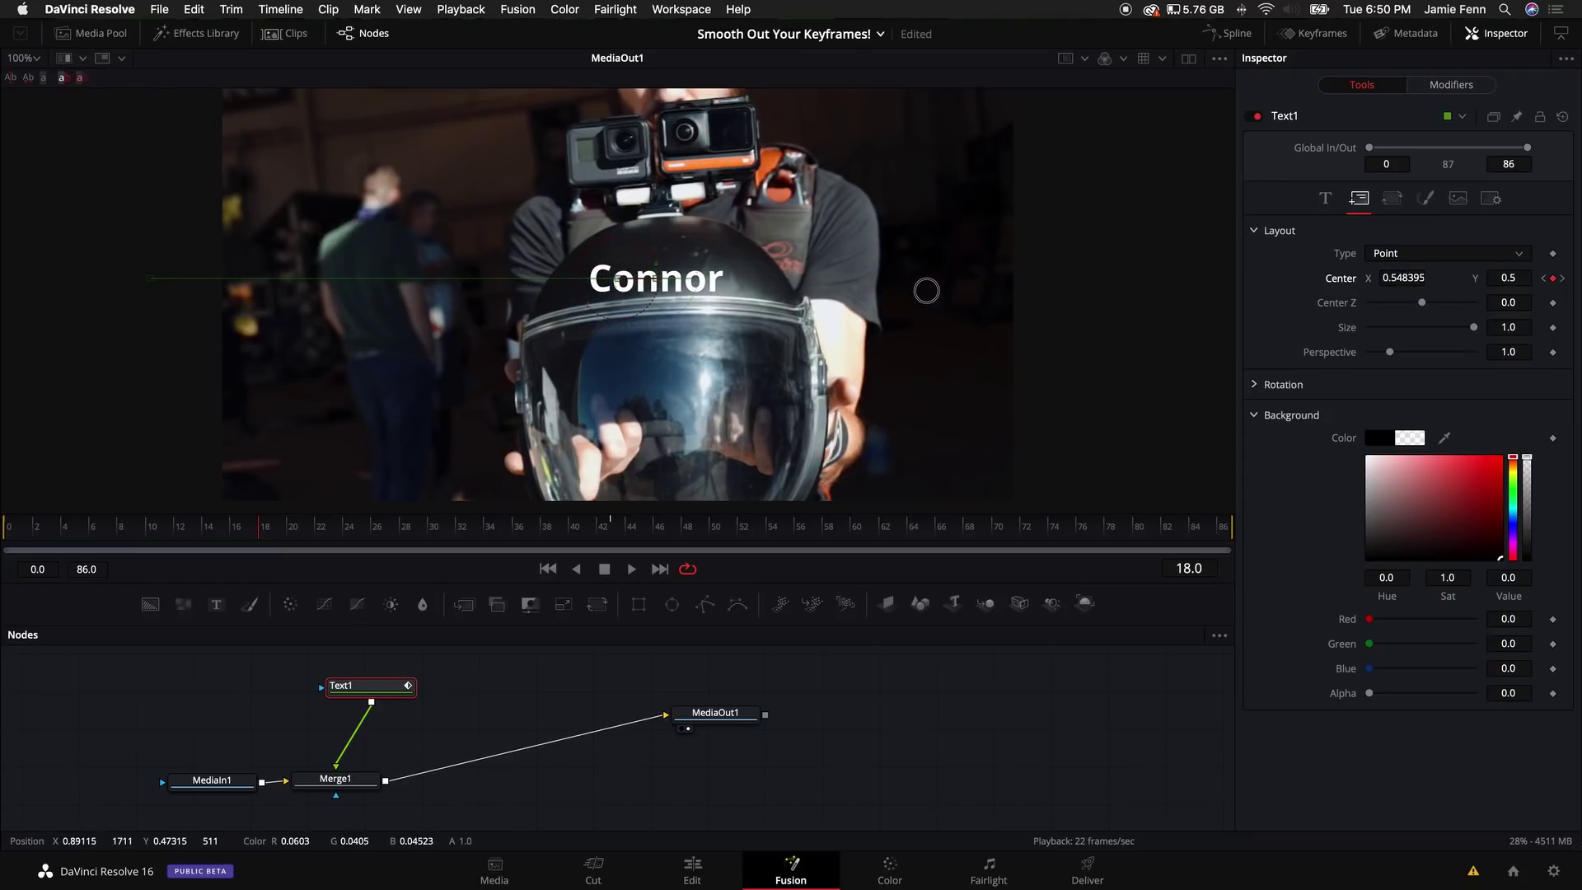
left_click(5, 550)
key("space")
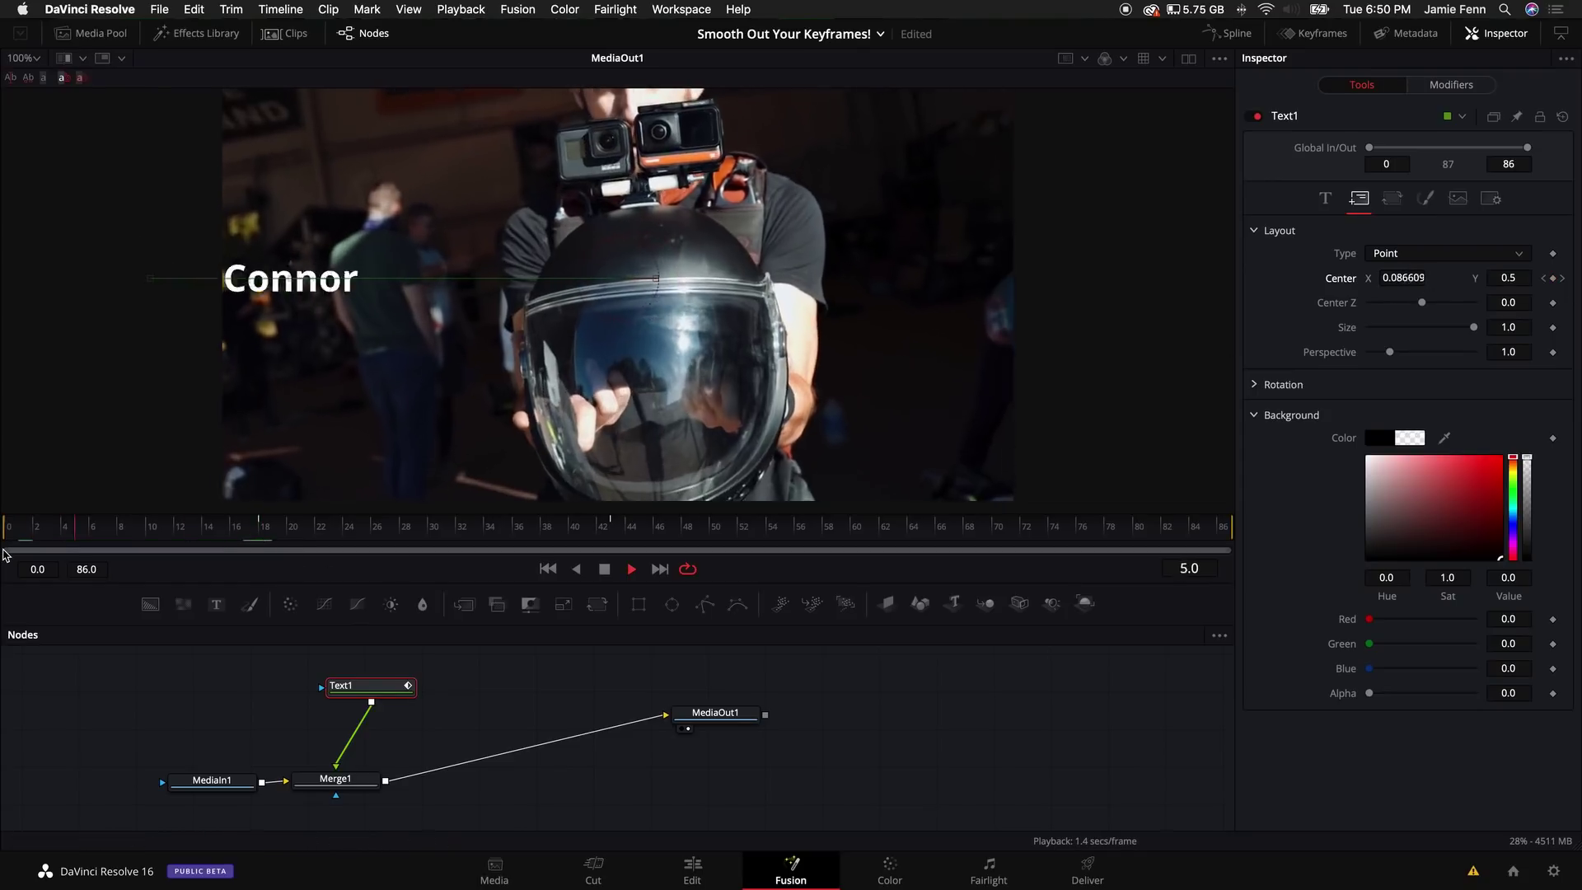
key("space")
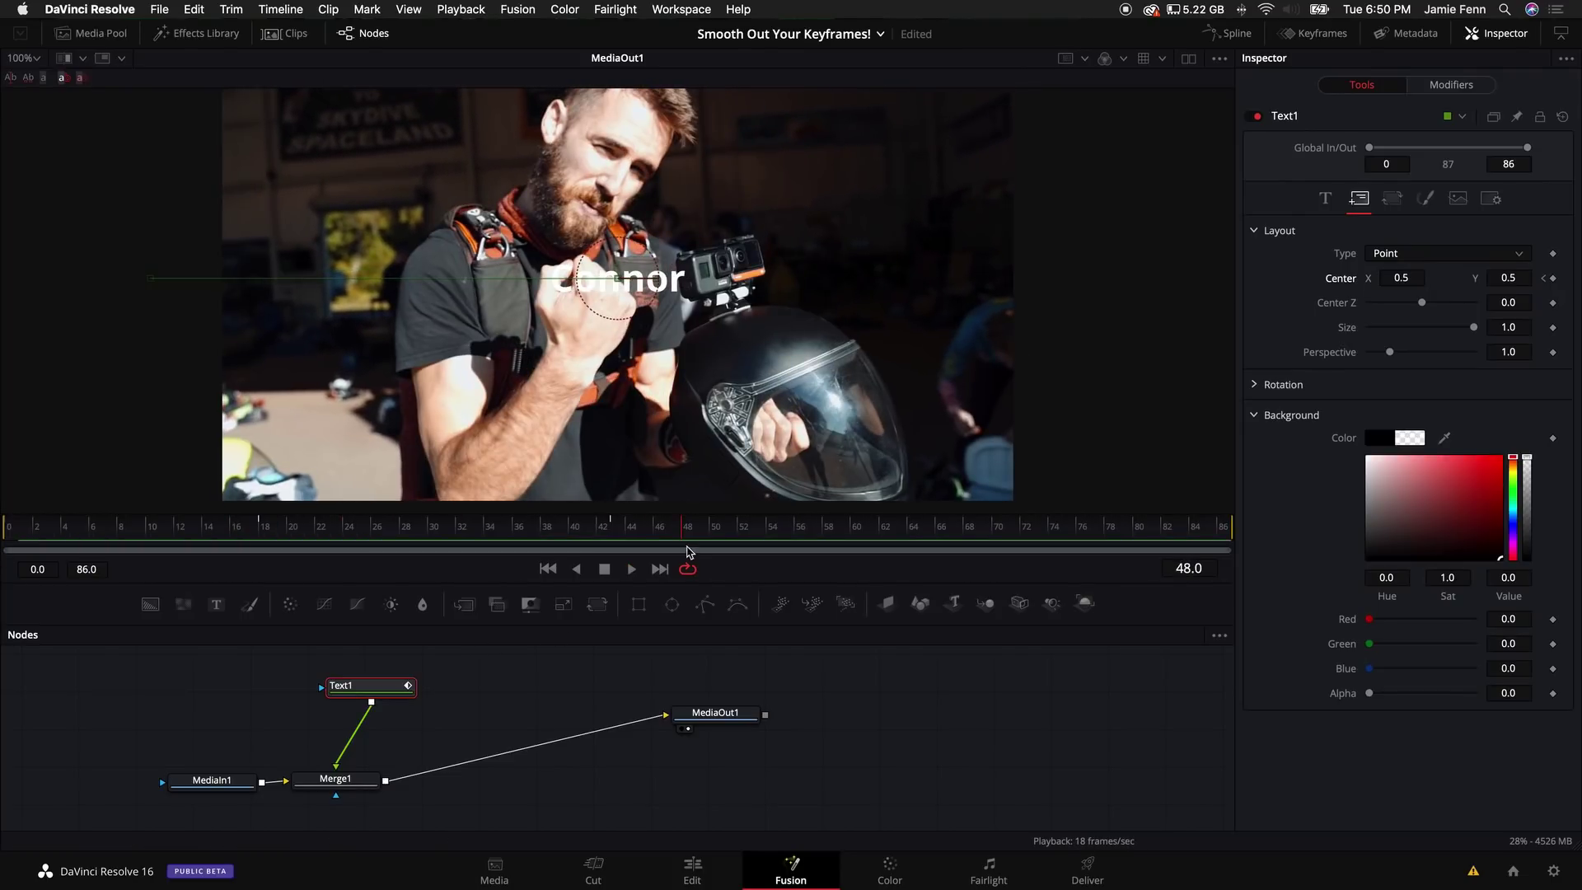
key("Home")
key("space")
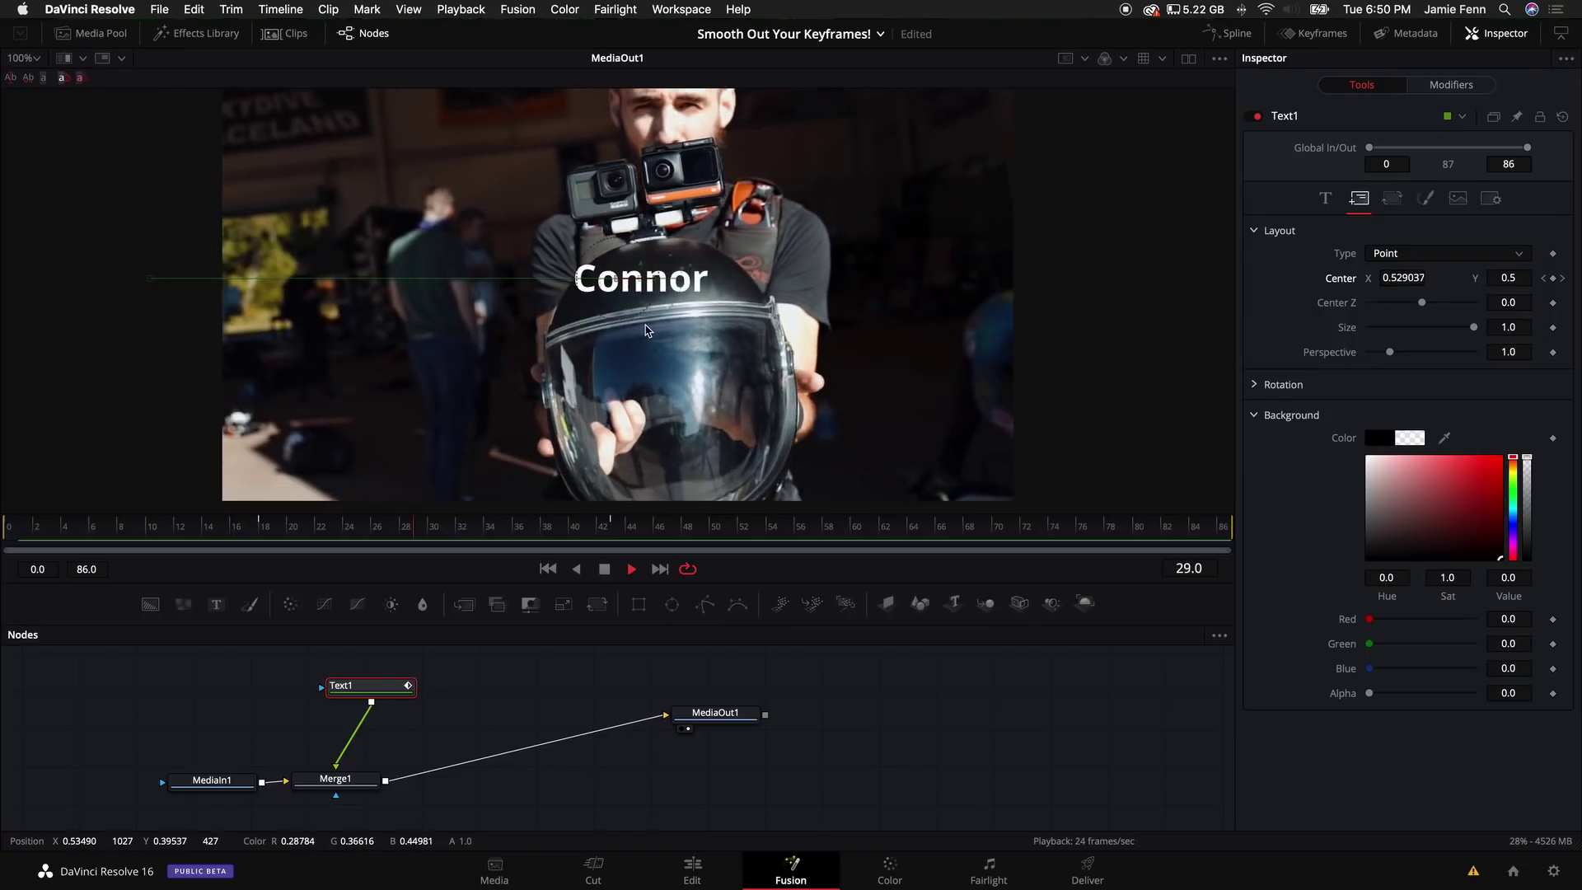
key("space")
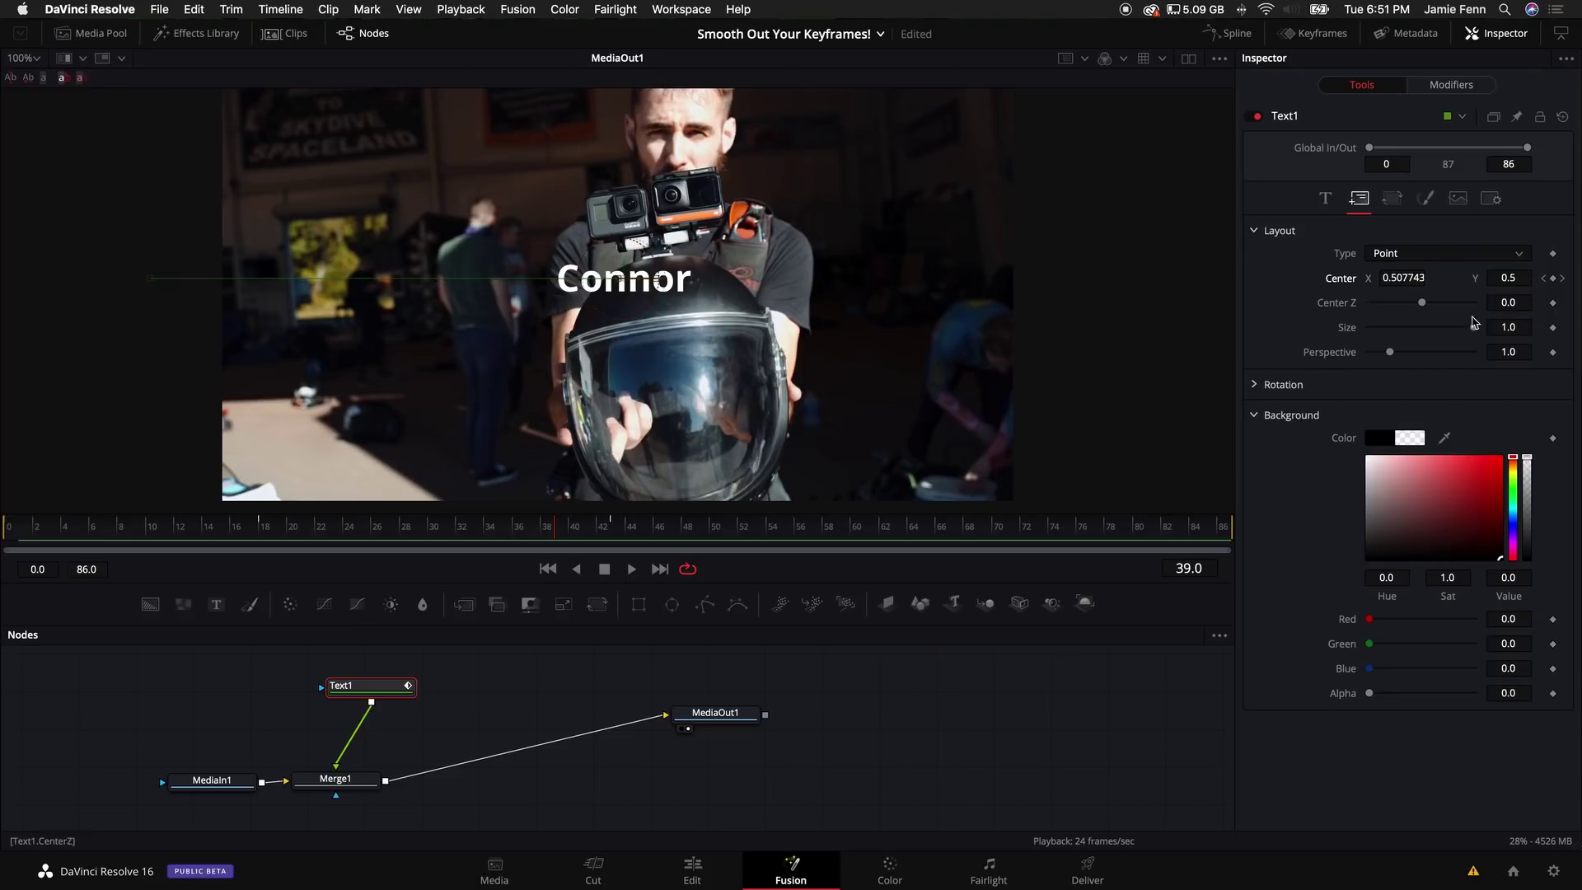
Step: Show Text1's Displacement spline fitted to view, selecting the frame-0 and frame-43 keyframes
left_click(1236, 34)
left_click_drag(866, 675, 926, 663)
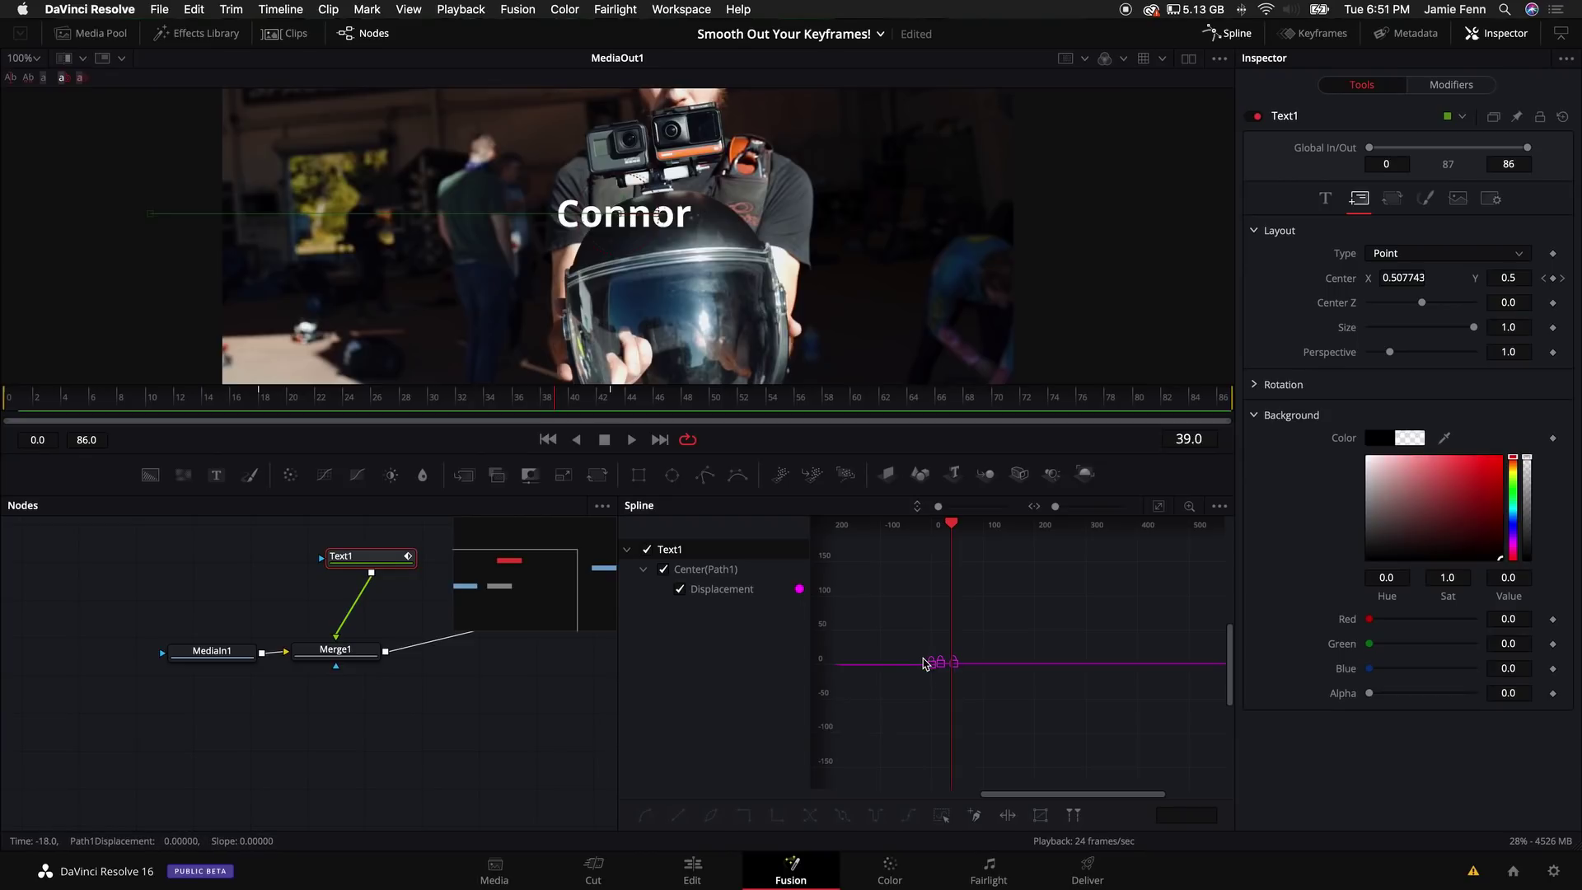
scroll(911, 664, "up", 5)
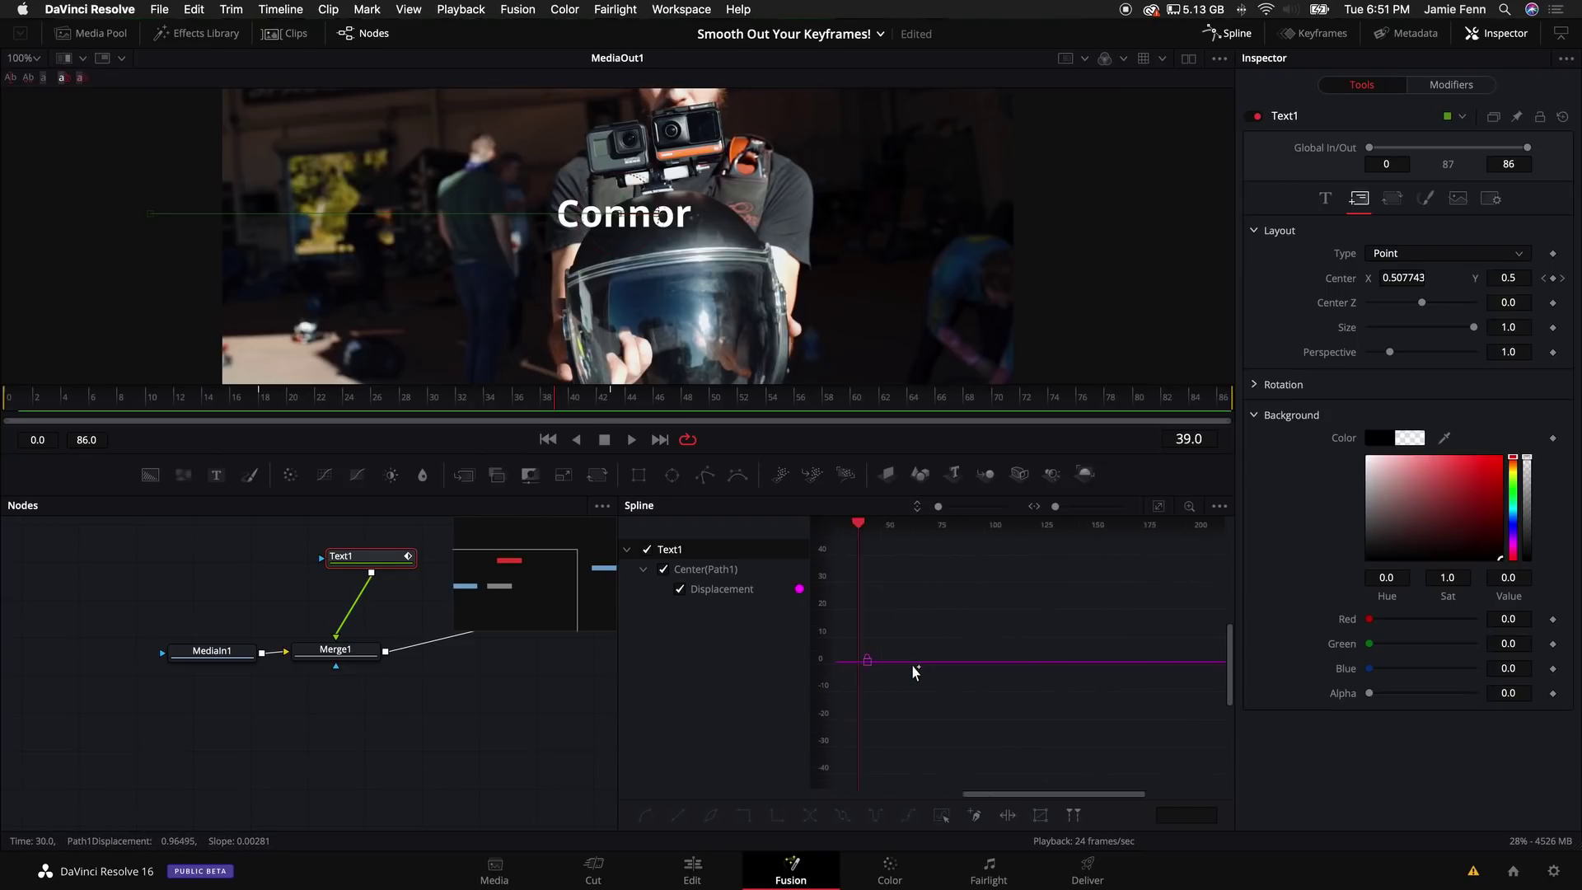
scroll(911, 664, "up", 2)
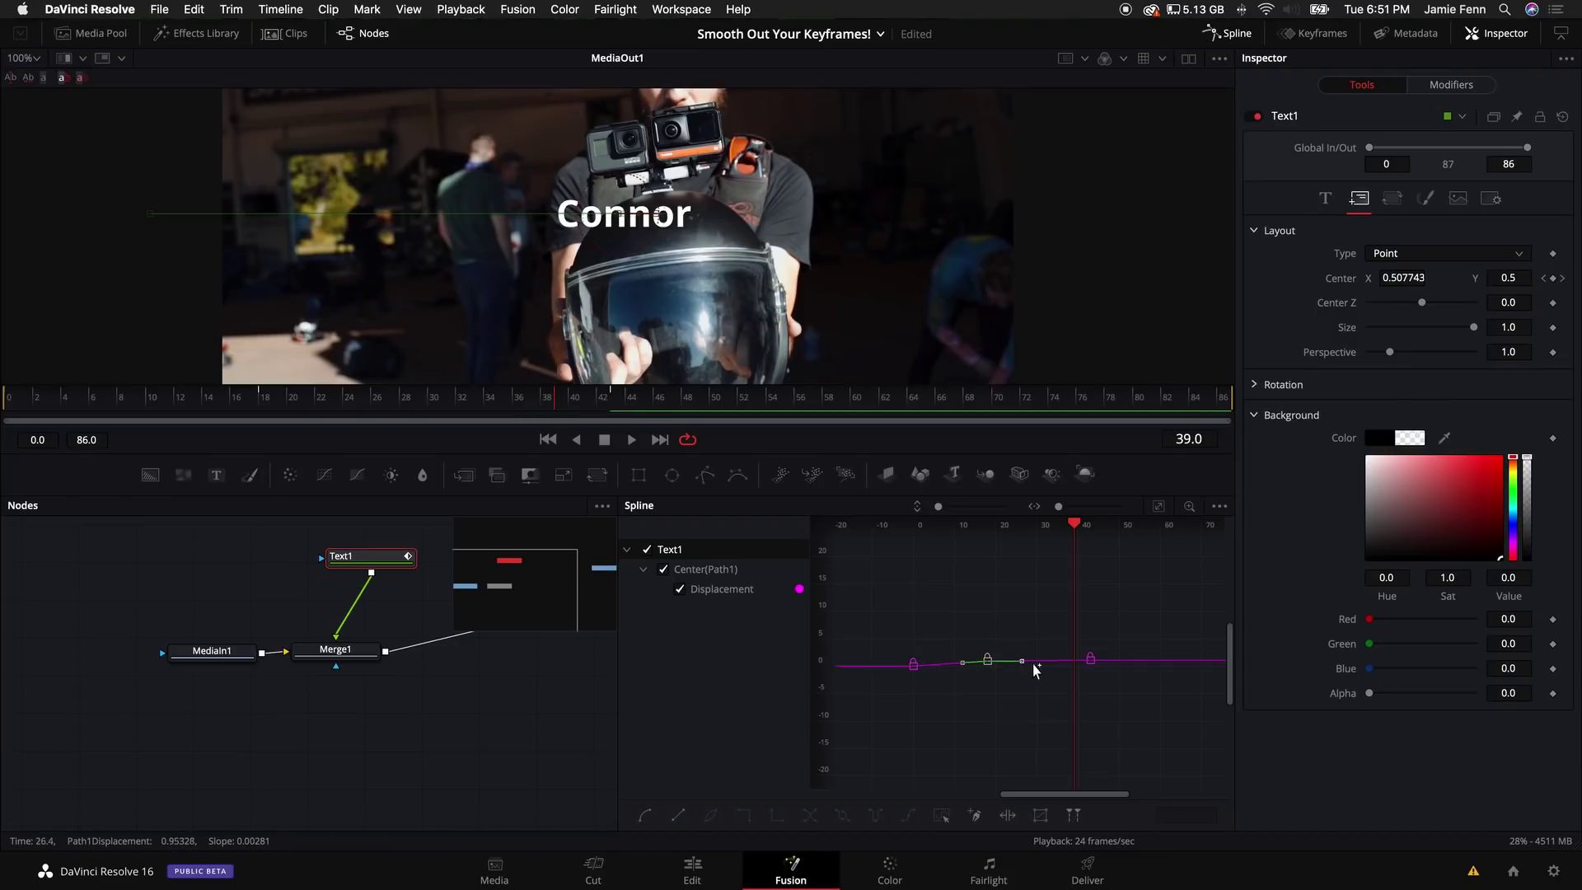
key("[")
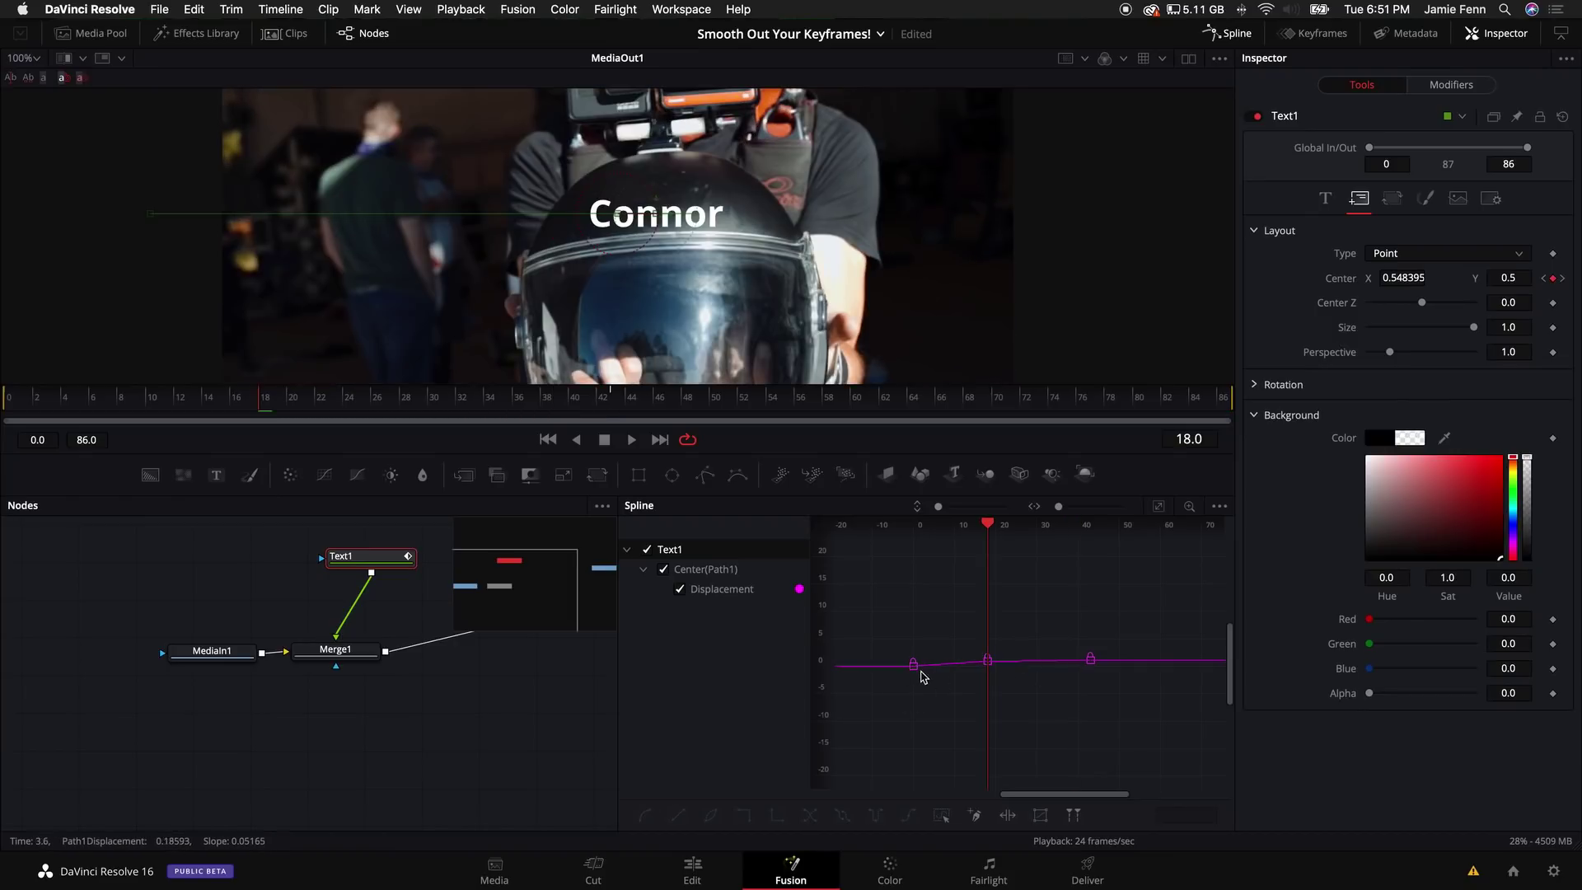
left_click(912, 664)
key("f")
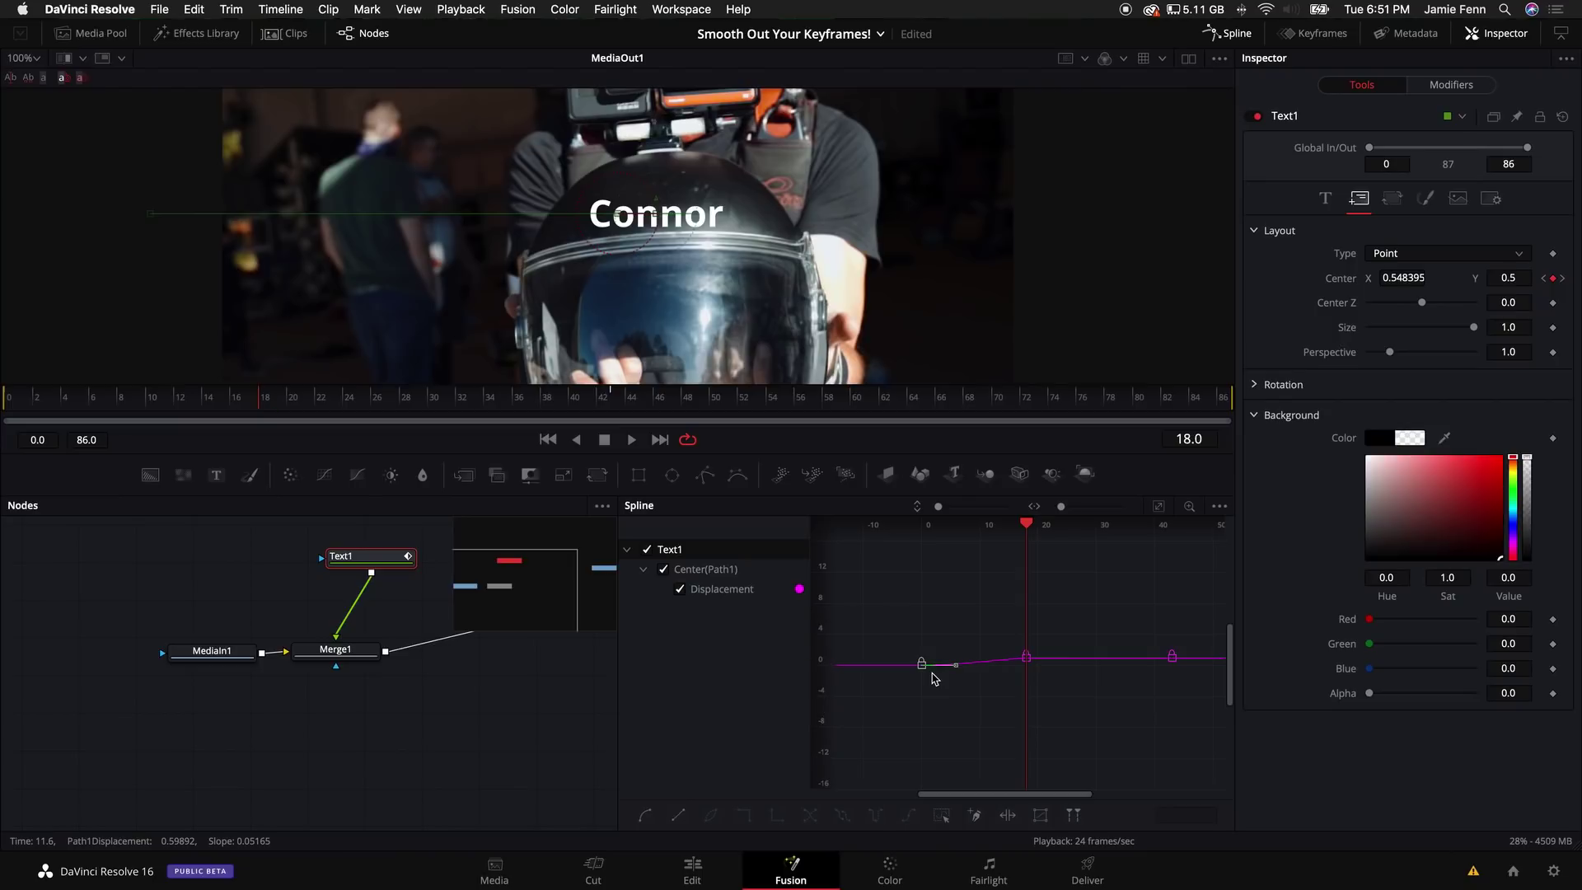
left_click(1170, 657)
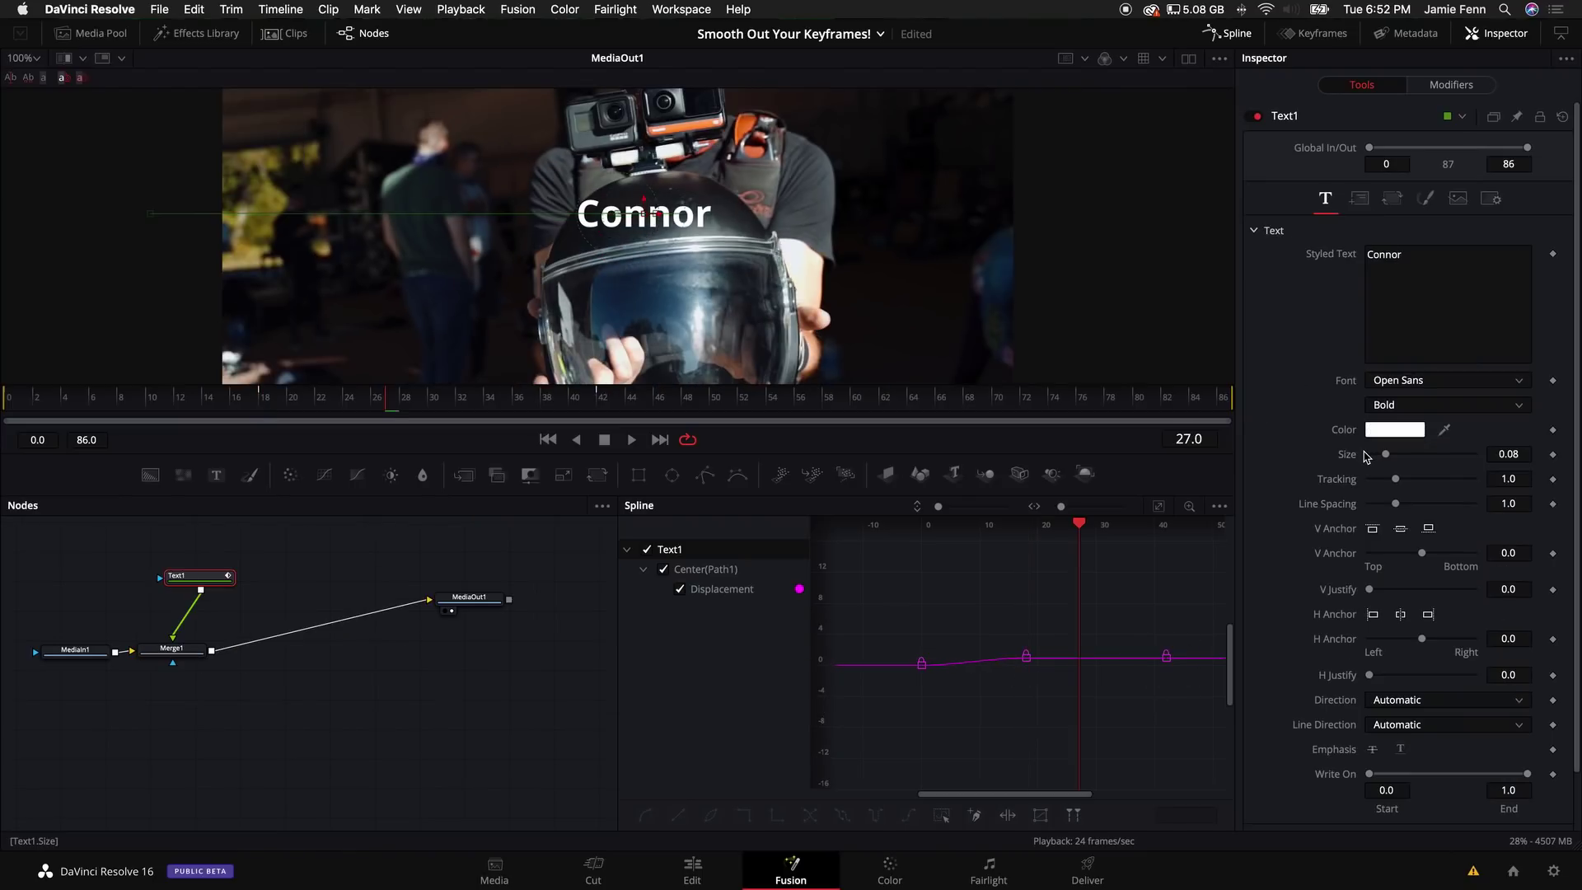
Step: Keyframe Connor's text size at 0.08 on frame 0 and 0.2323 on frame 18
left_click_drag(351, 410, 2, 399)
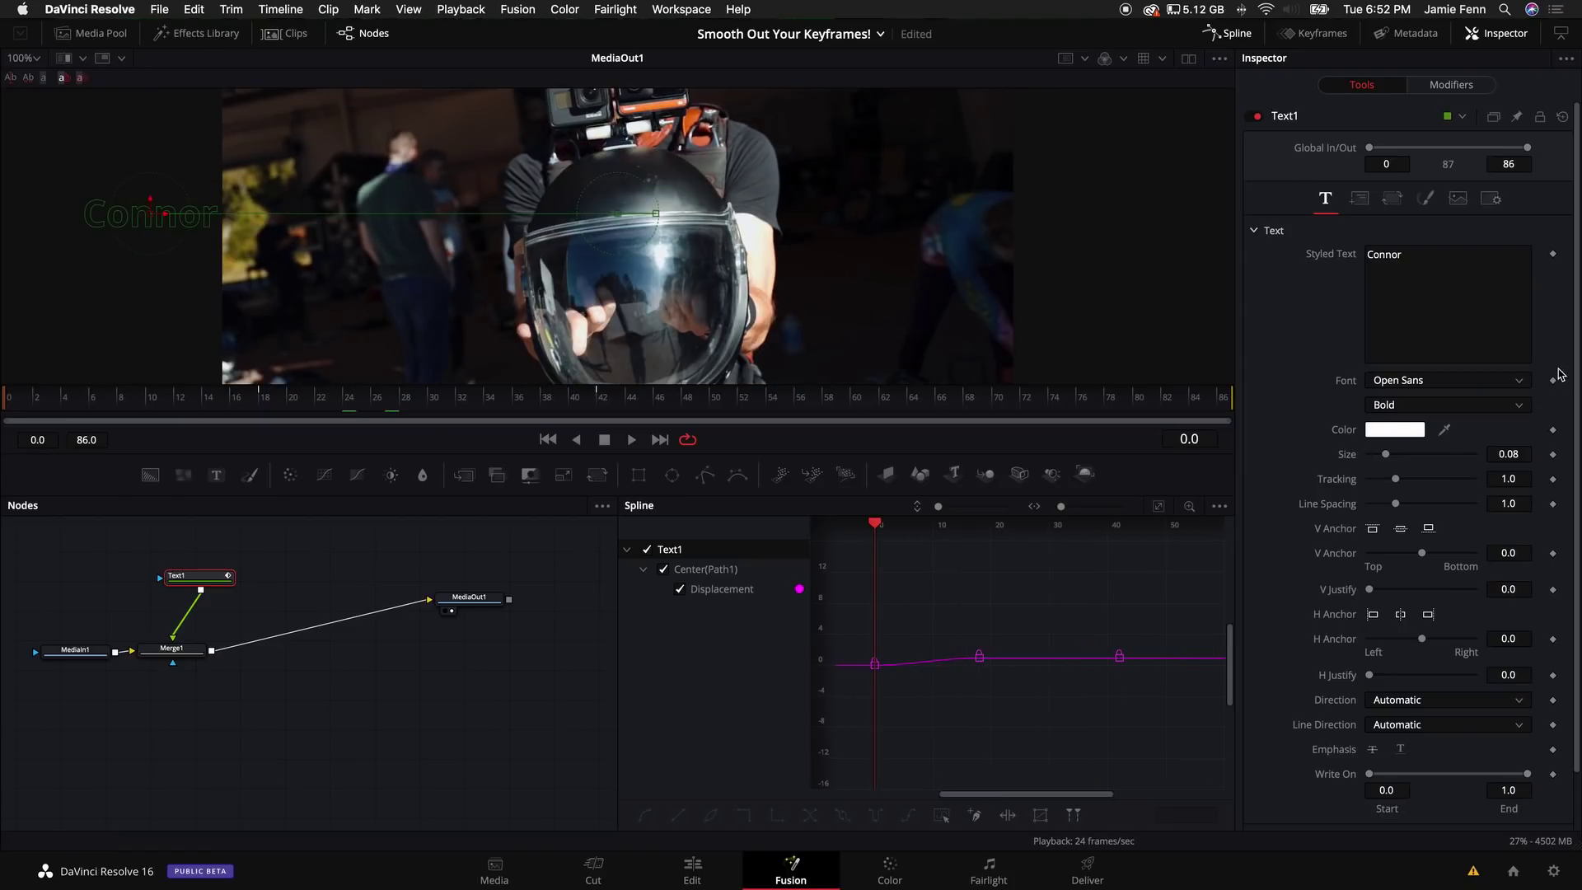
left_click(1552, 455)
left_click_drag(23, 407, 272, 410)
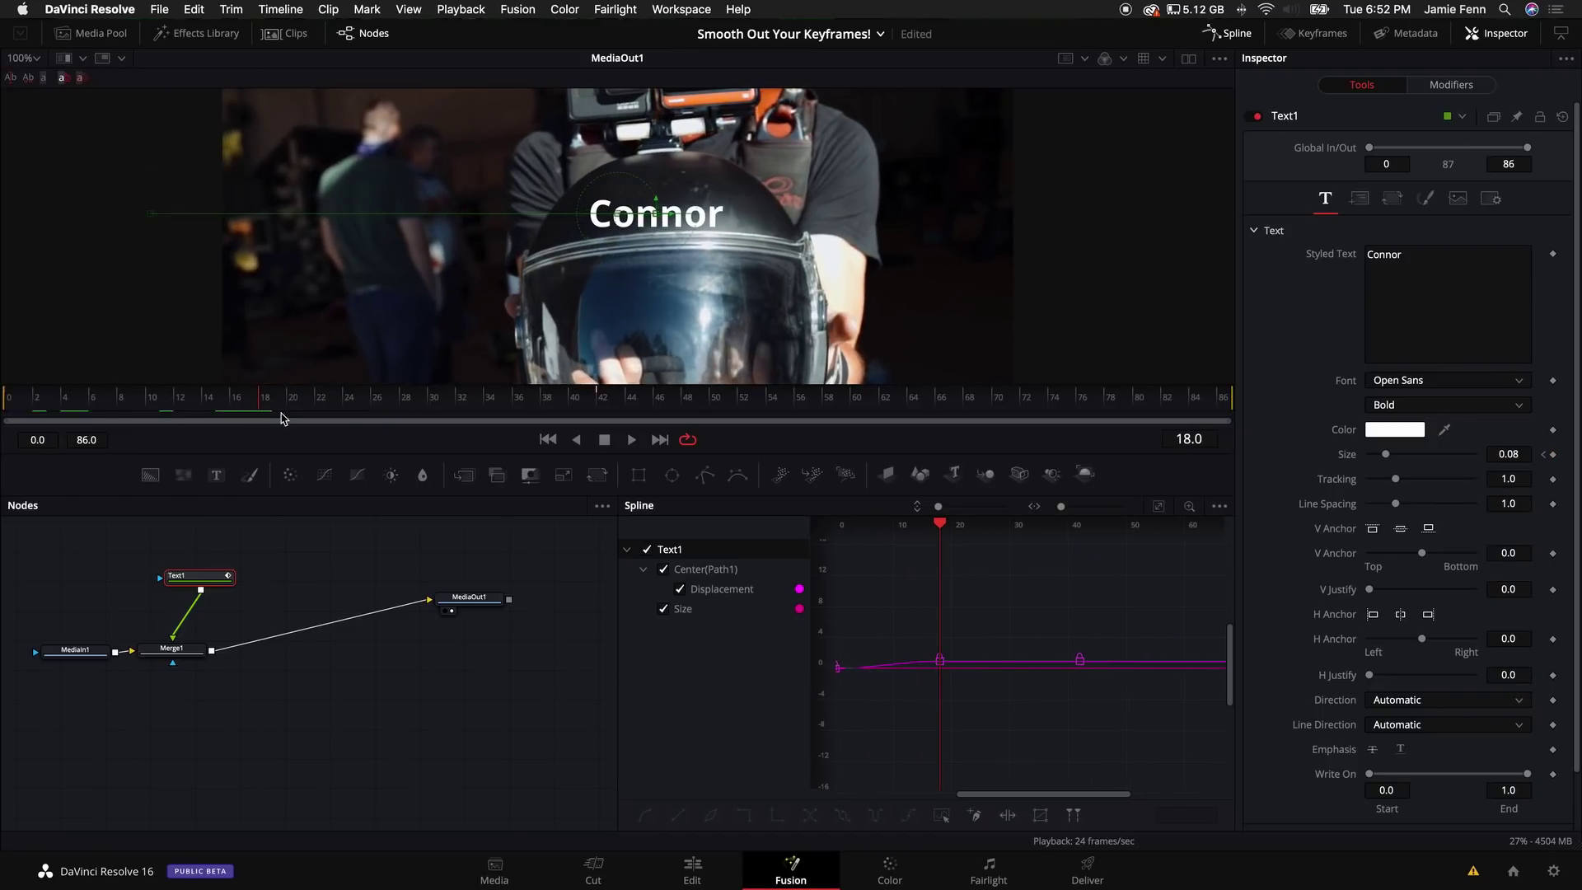
left_click_drag(1385, 457, 1417, 458)
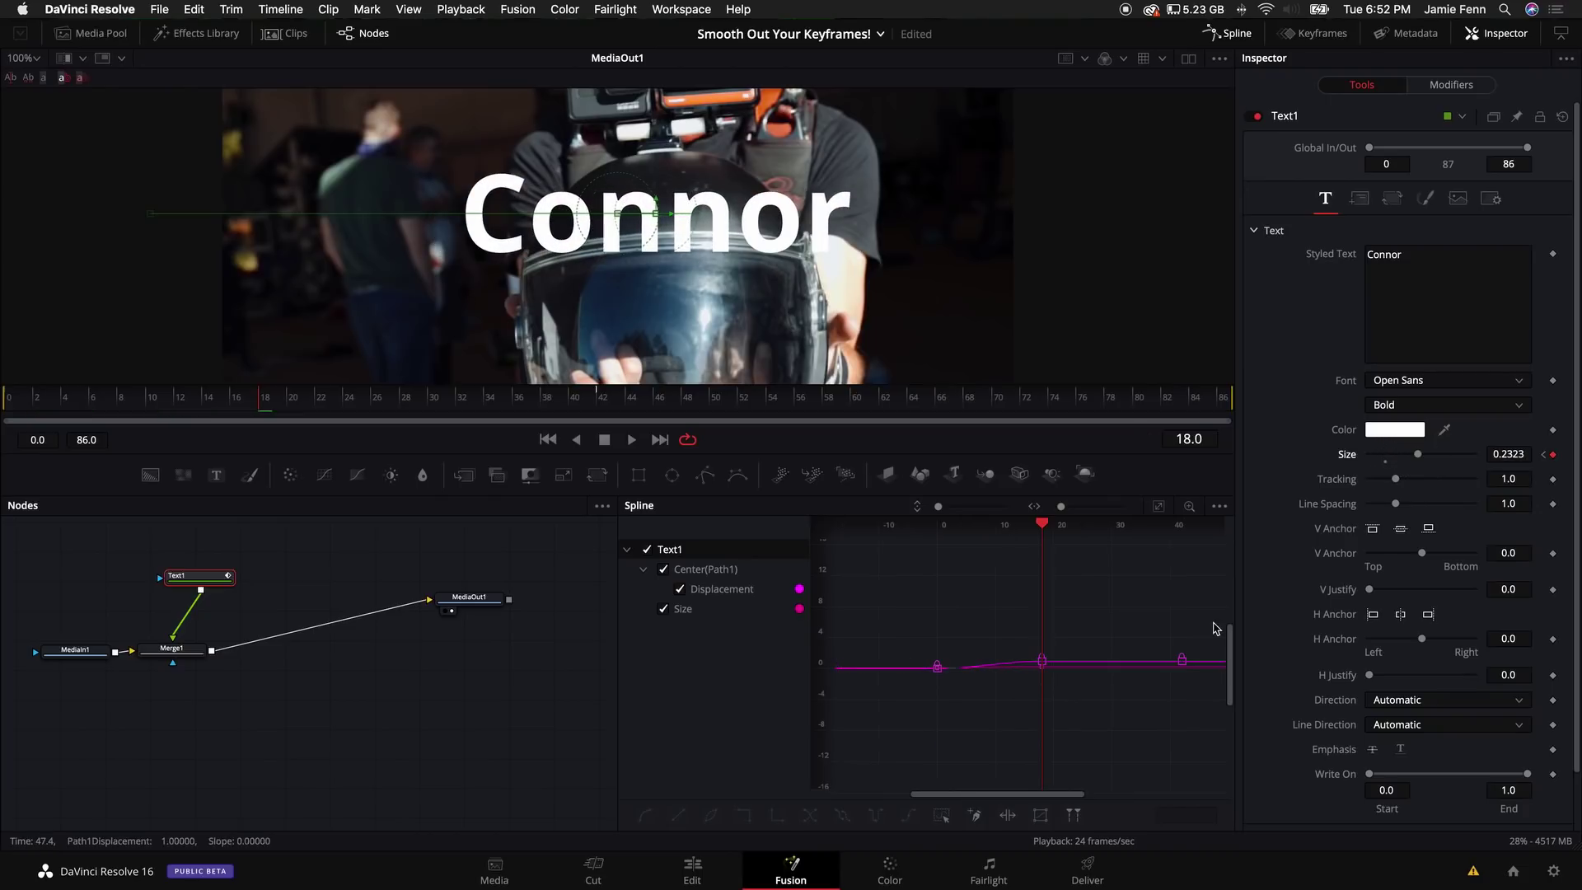
left_click(1359, 200)
Step: Insert a Soft Glow after Text1 and adjust its color scale for a bluish glow
left_click_drag(191, 578, 169, 556)
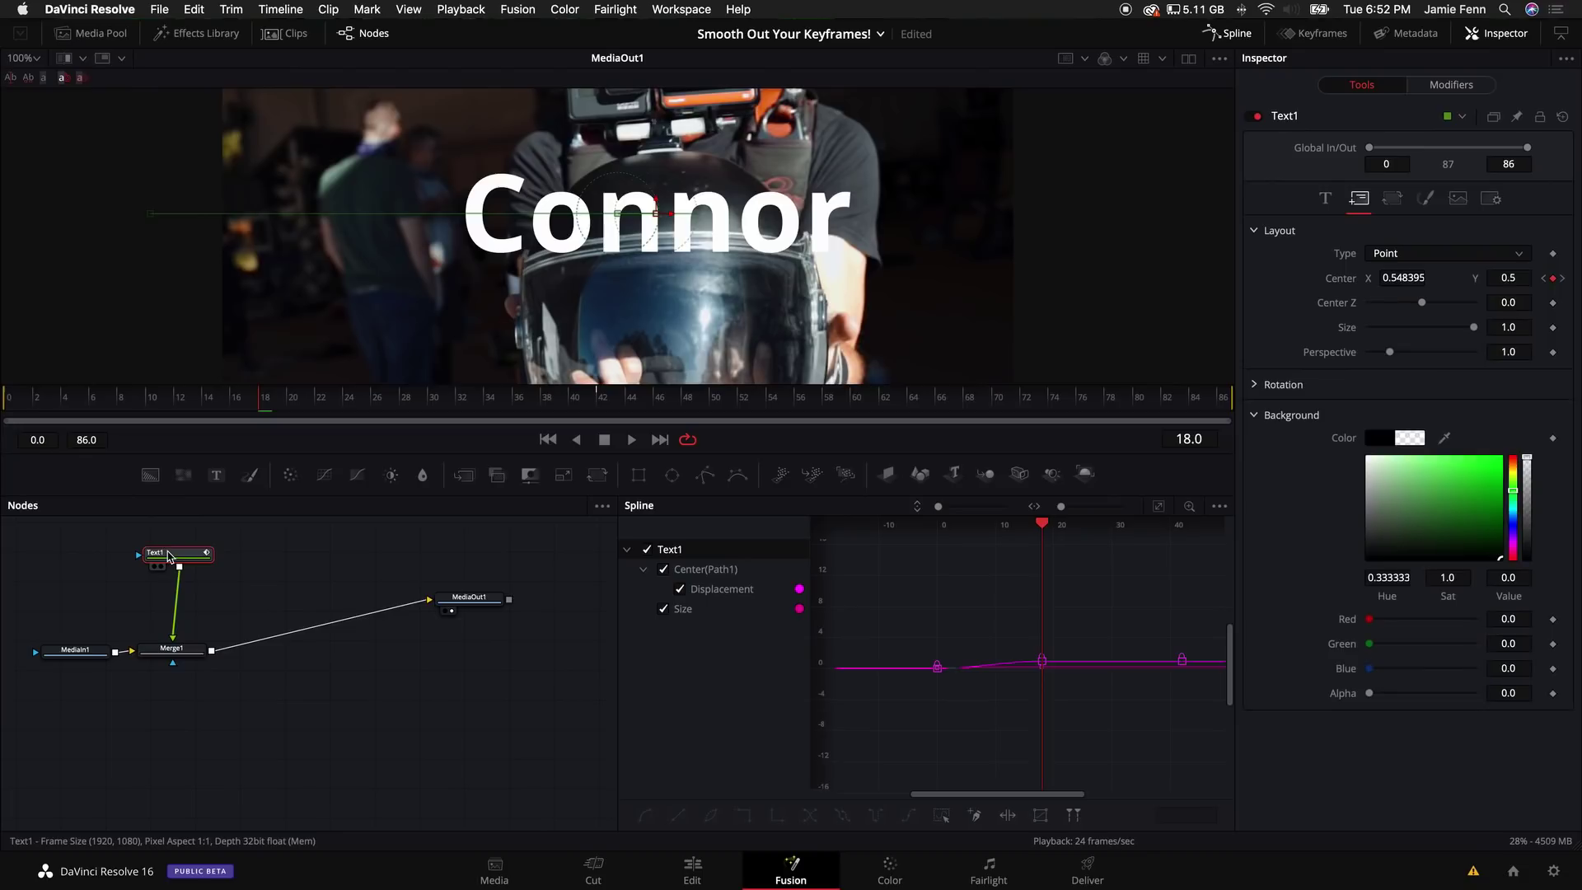
key("shift+space")
type("soft")
key("Return")
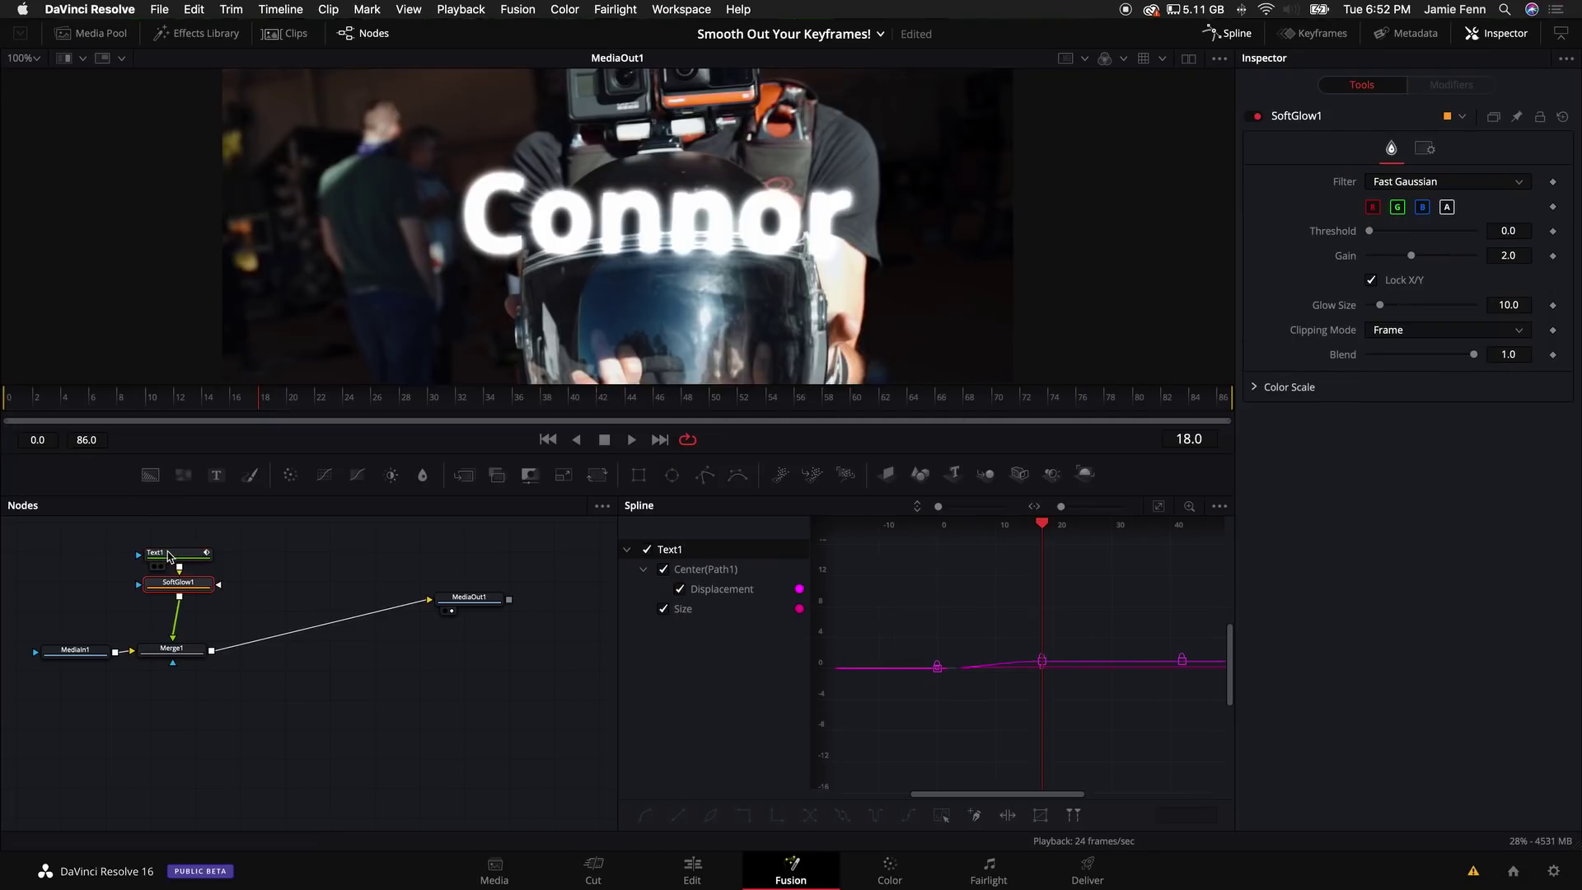
left_click(1254, 386)
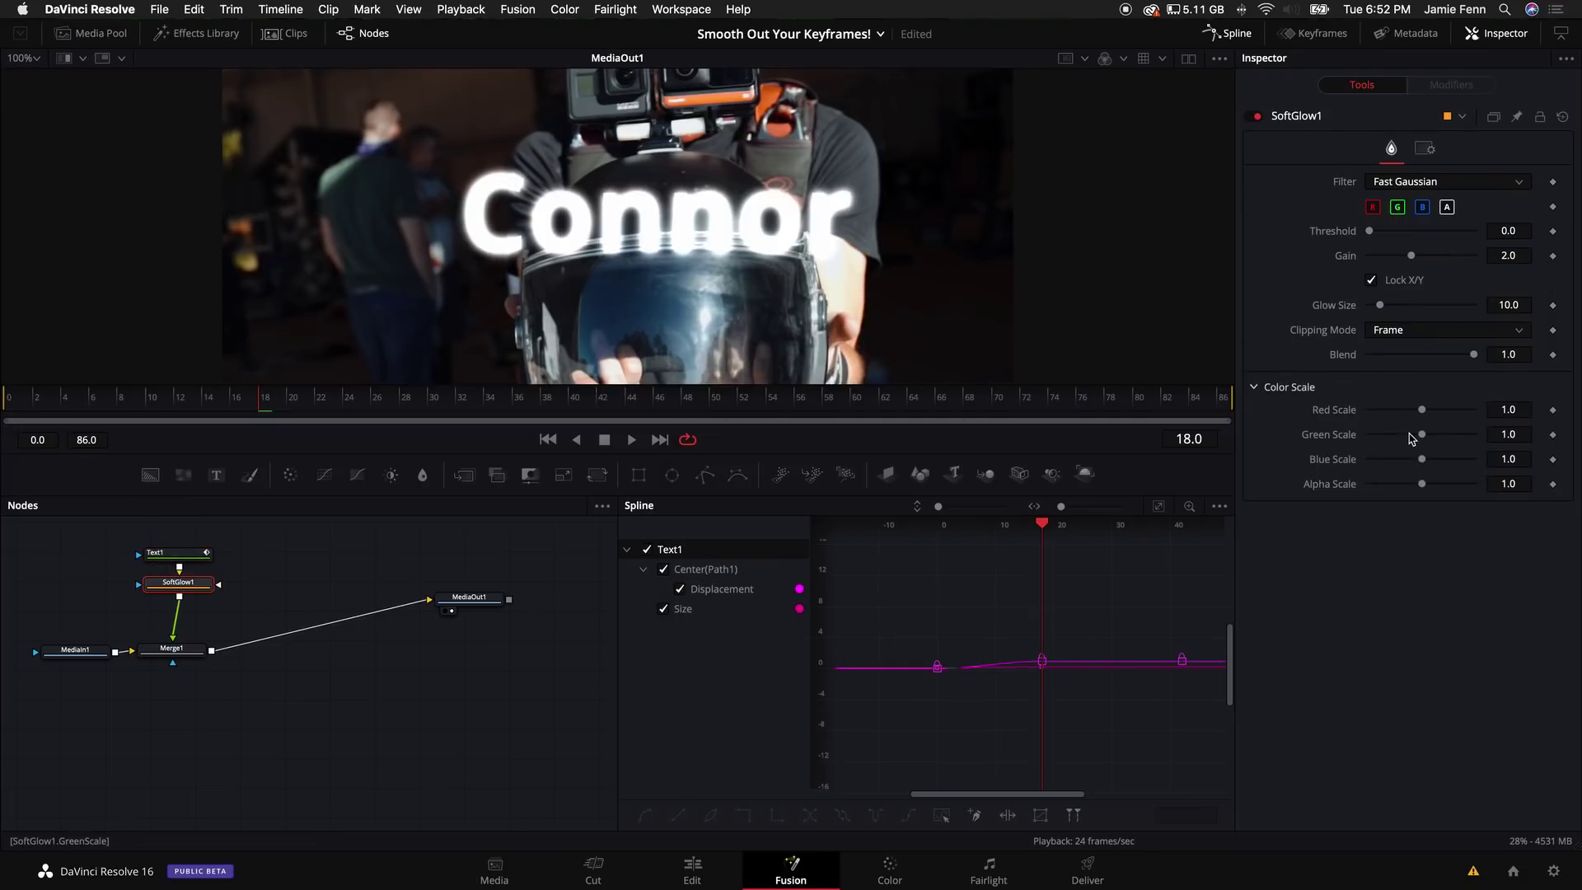
left_click(5, 426)
left_click(173, 553)
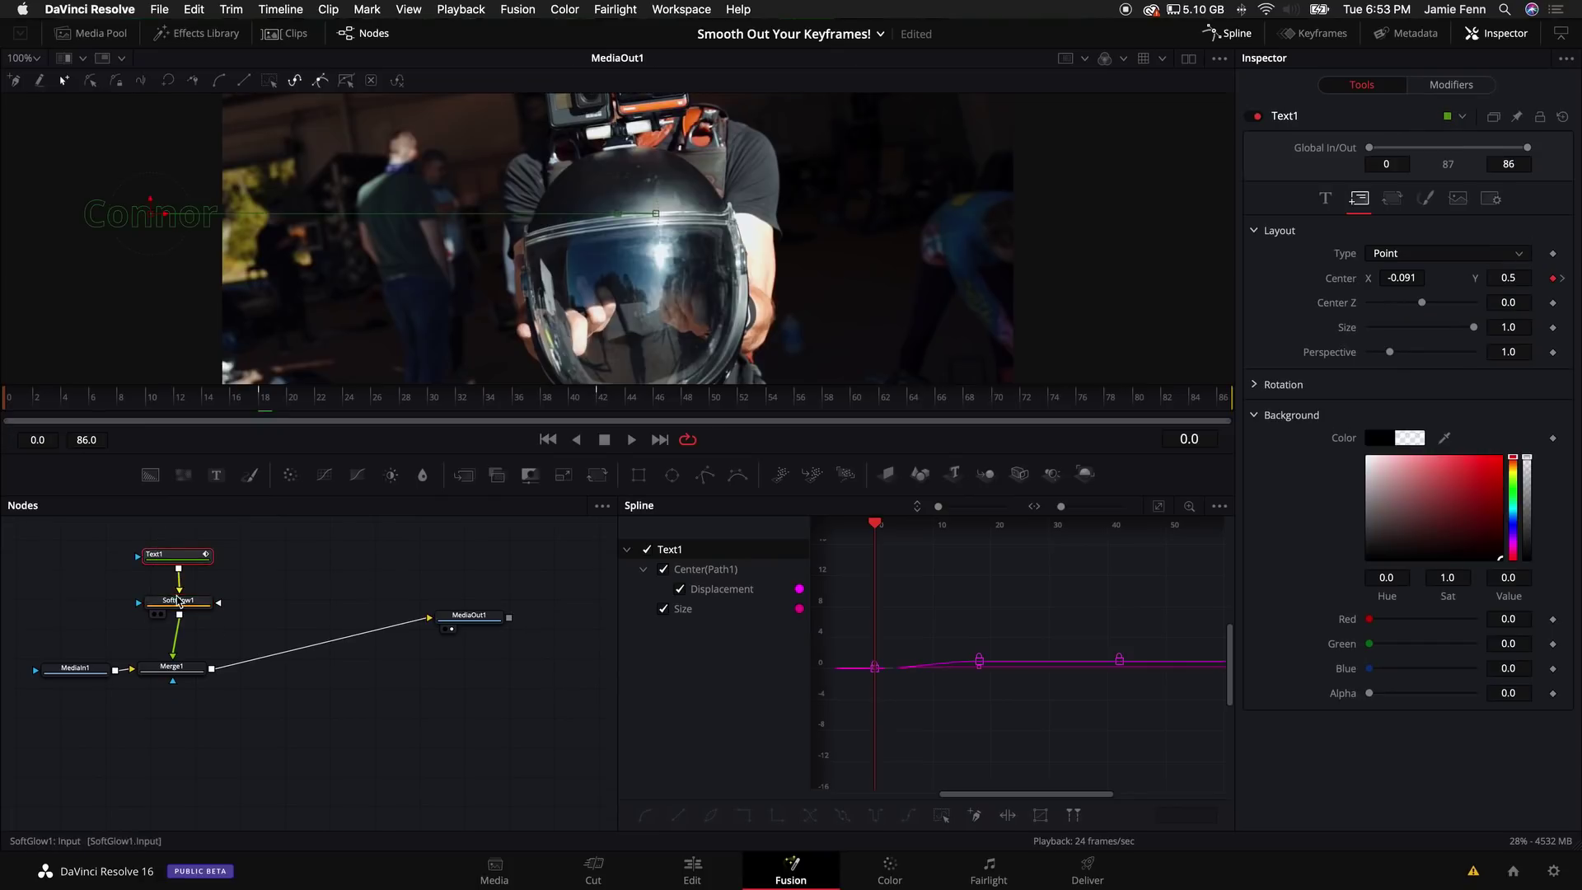
left_click(178, 600)
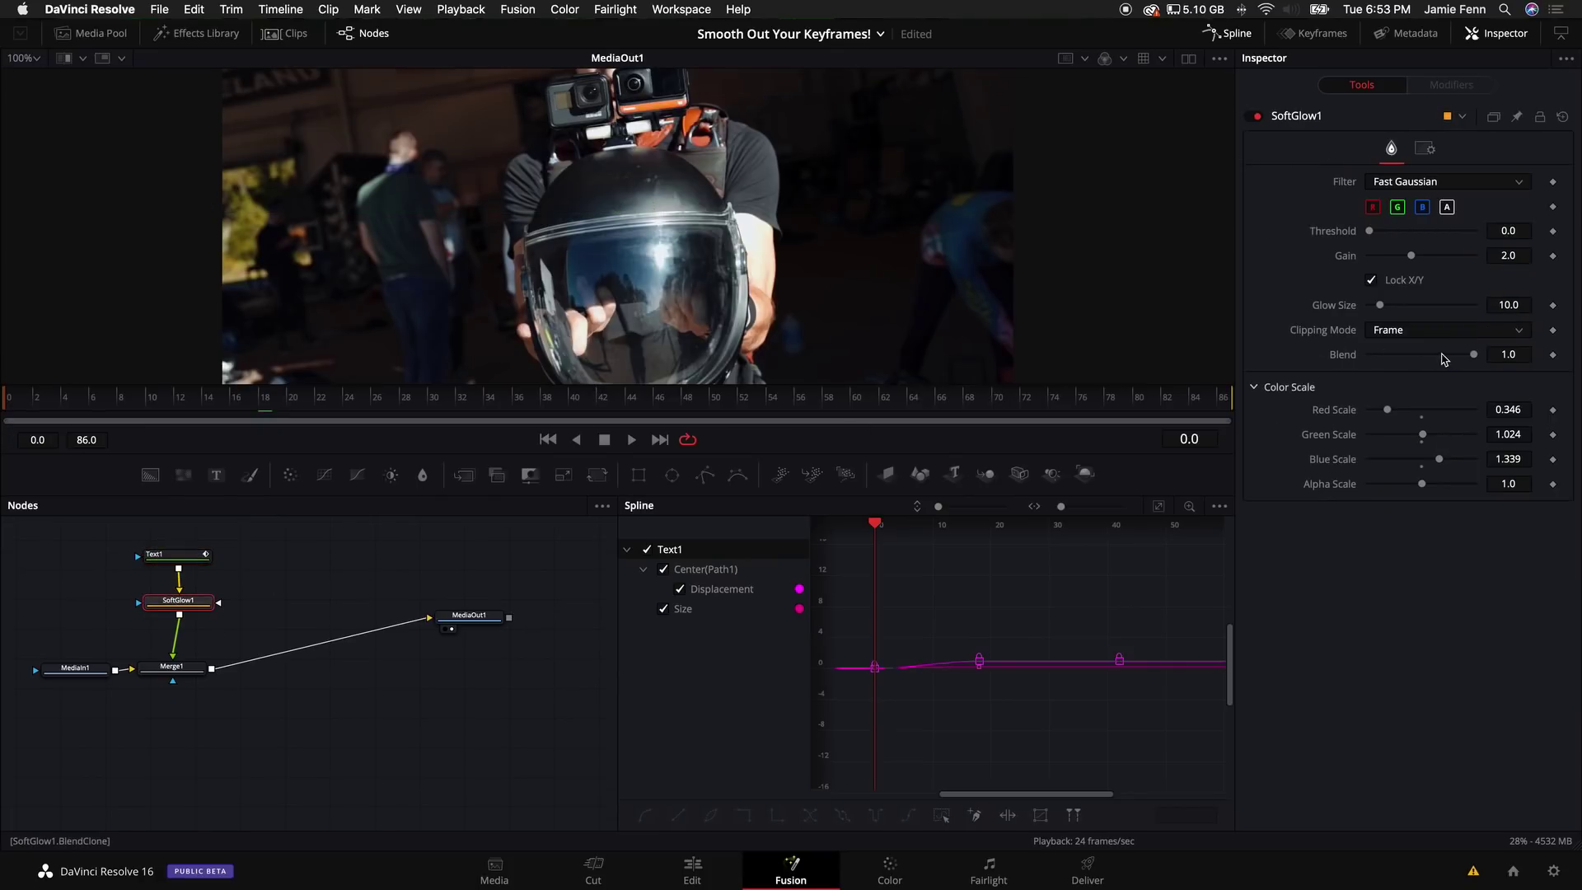
Step: Keyframe the SoftGlow Blend at full 1.0 on frame 17
left_click(1554, 354)
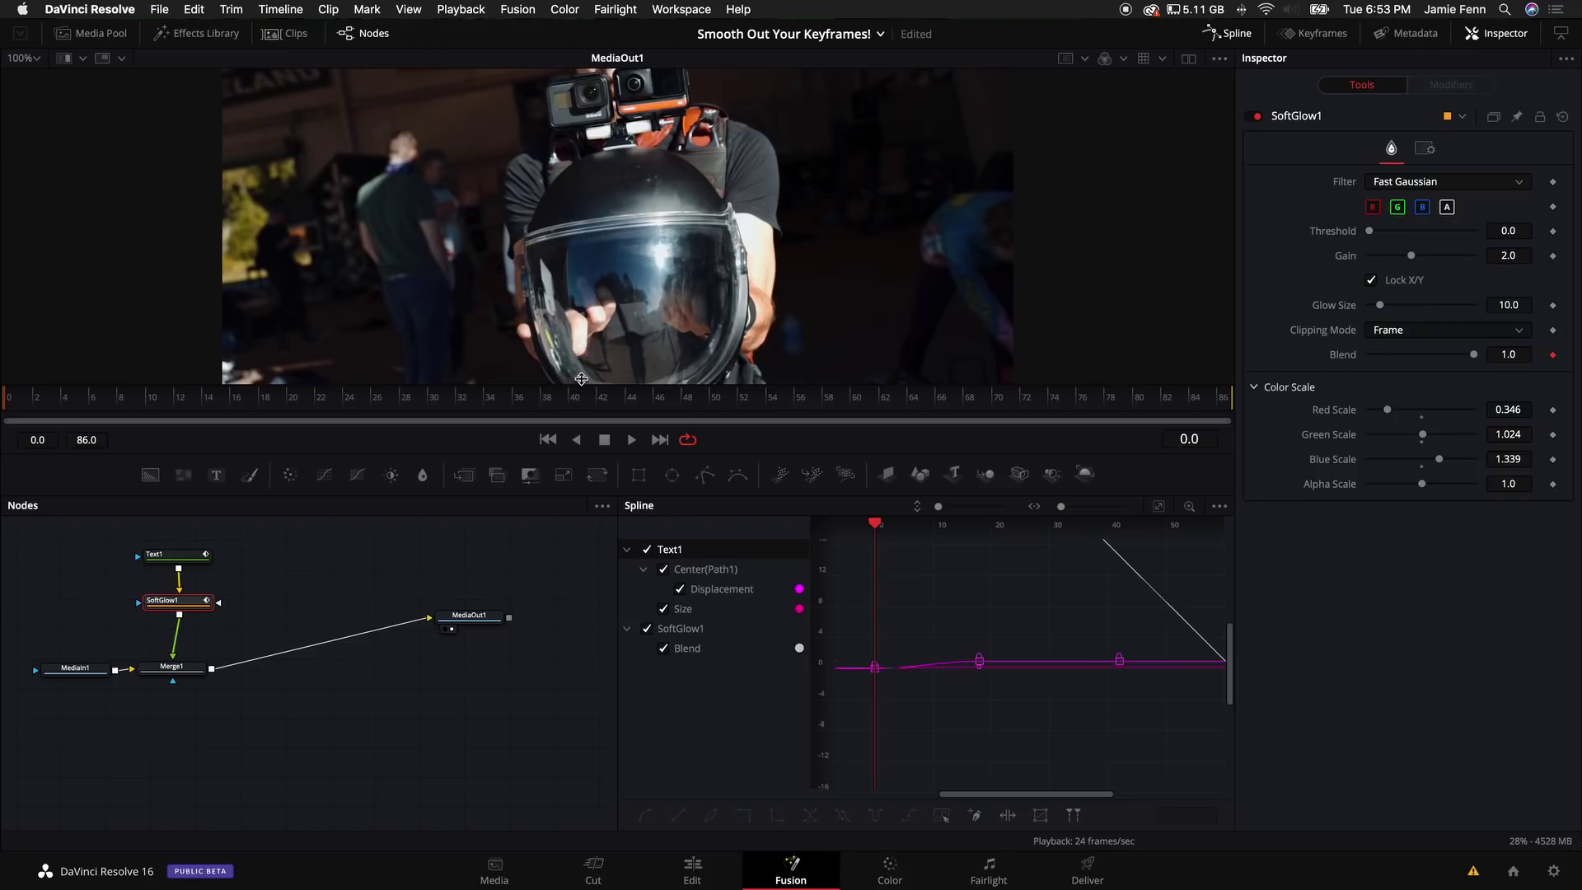
scroll(627, 256, "down", 3)
key("space")
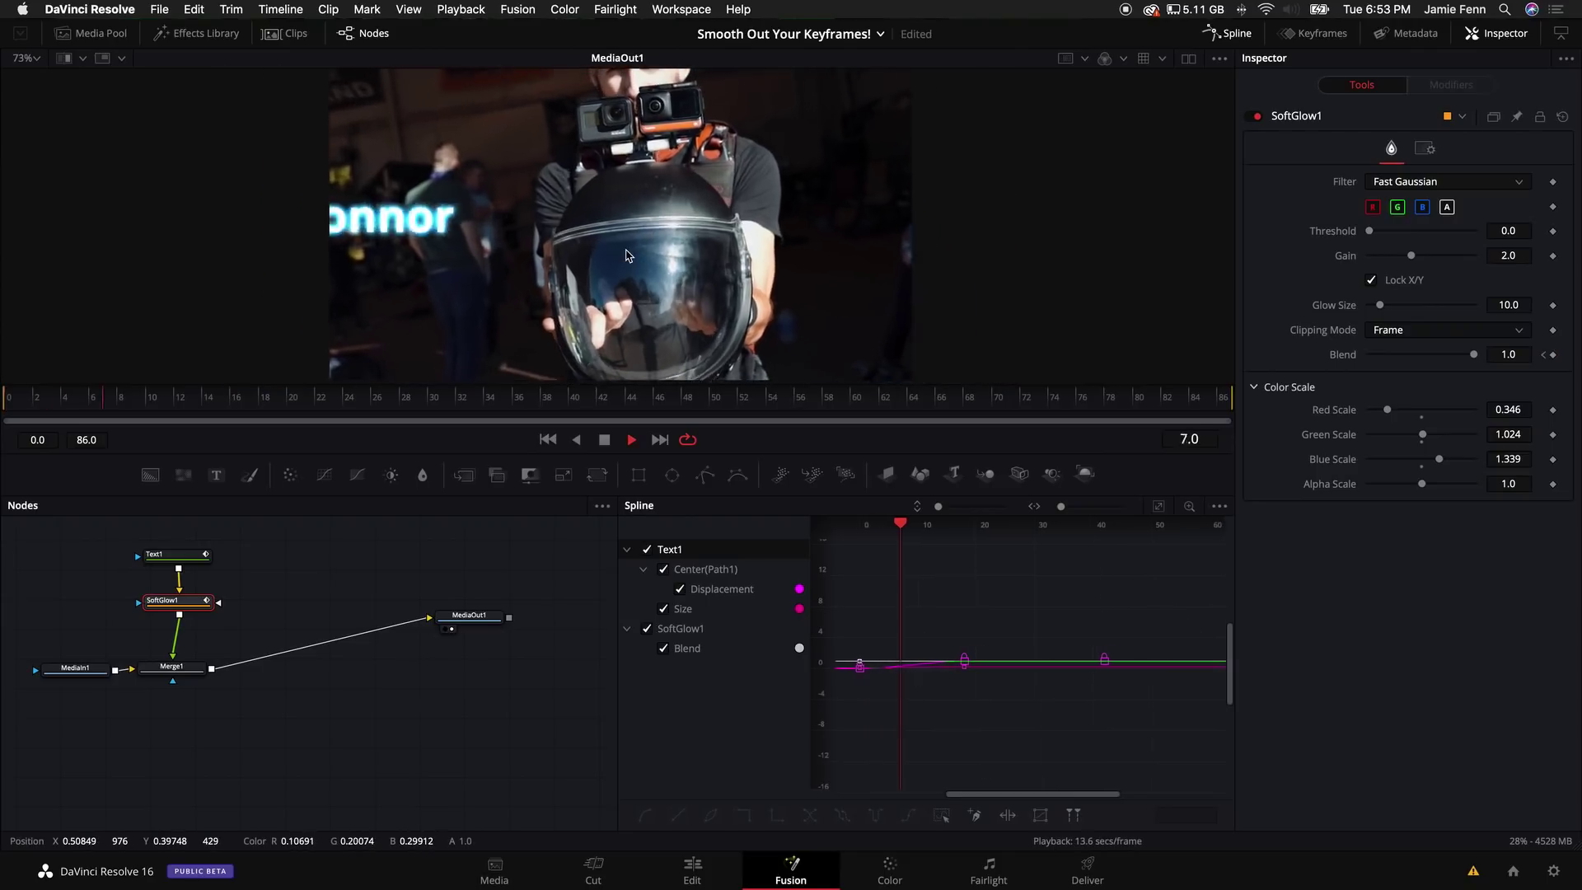
key("space")
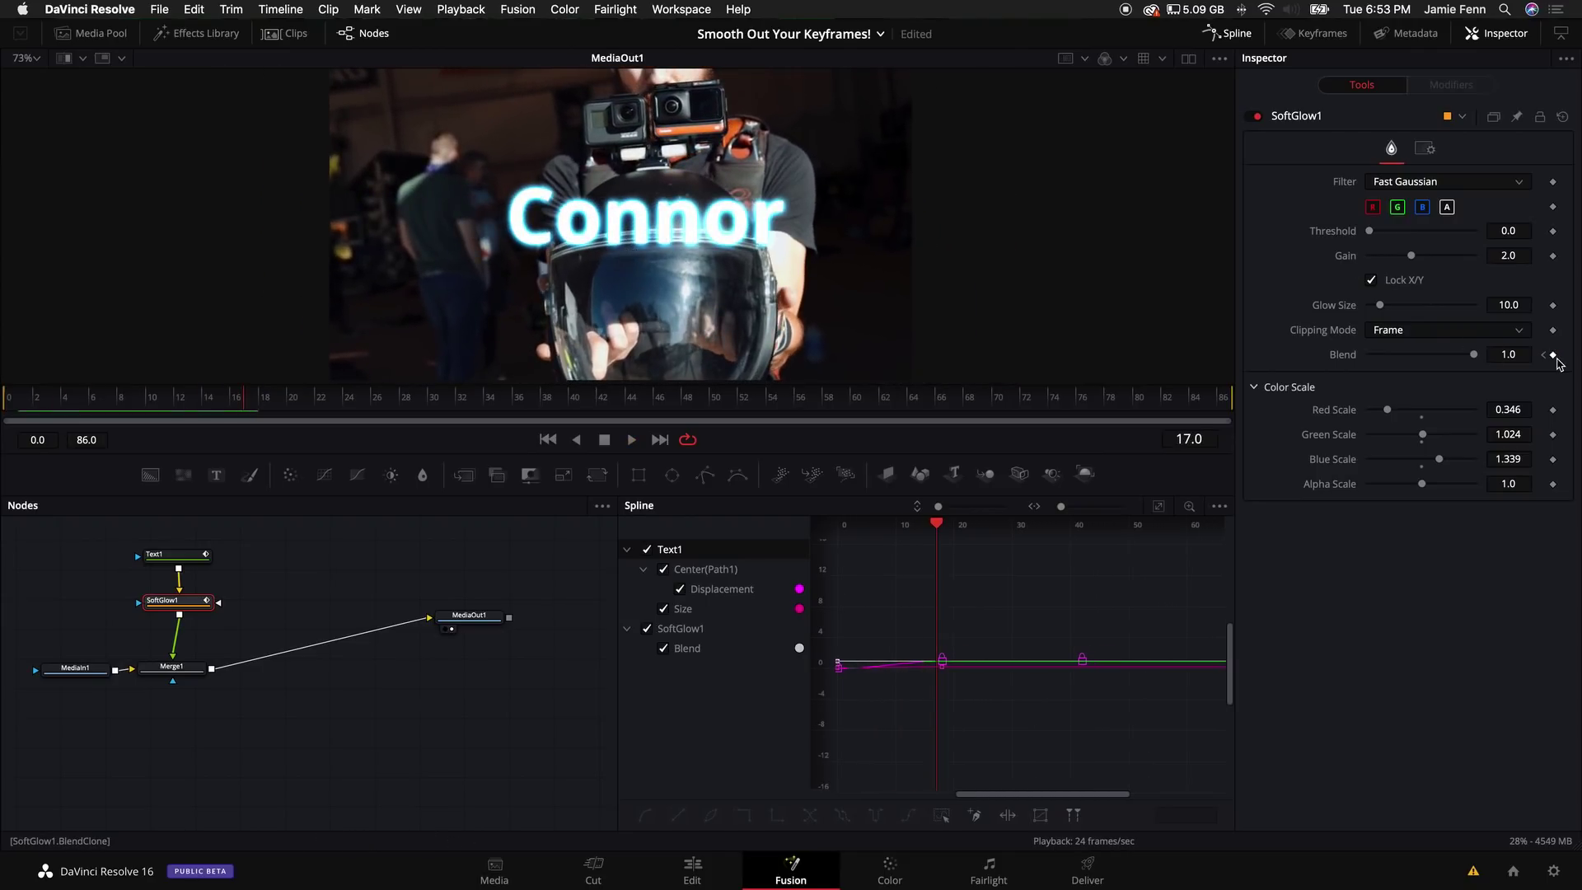
left_click(1553, 355)
Step: Set the Blend to 0 at frame 0, then play back the glow fade-in
left_click(1545, 356)
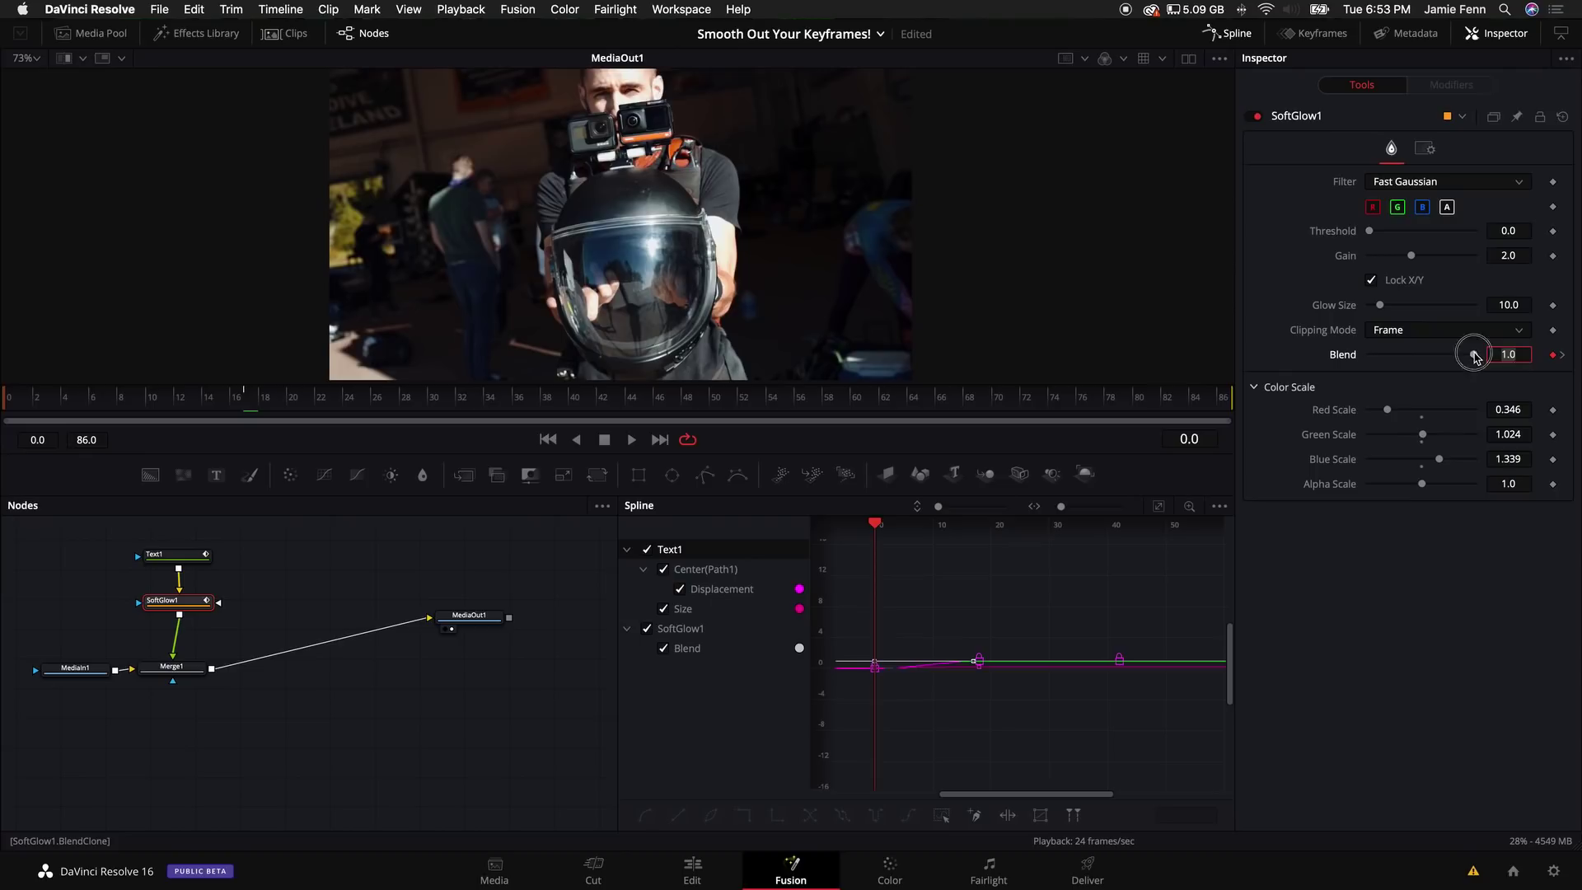
type("0")
key("Return")
key("space")
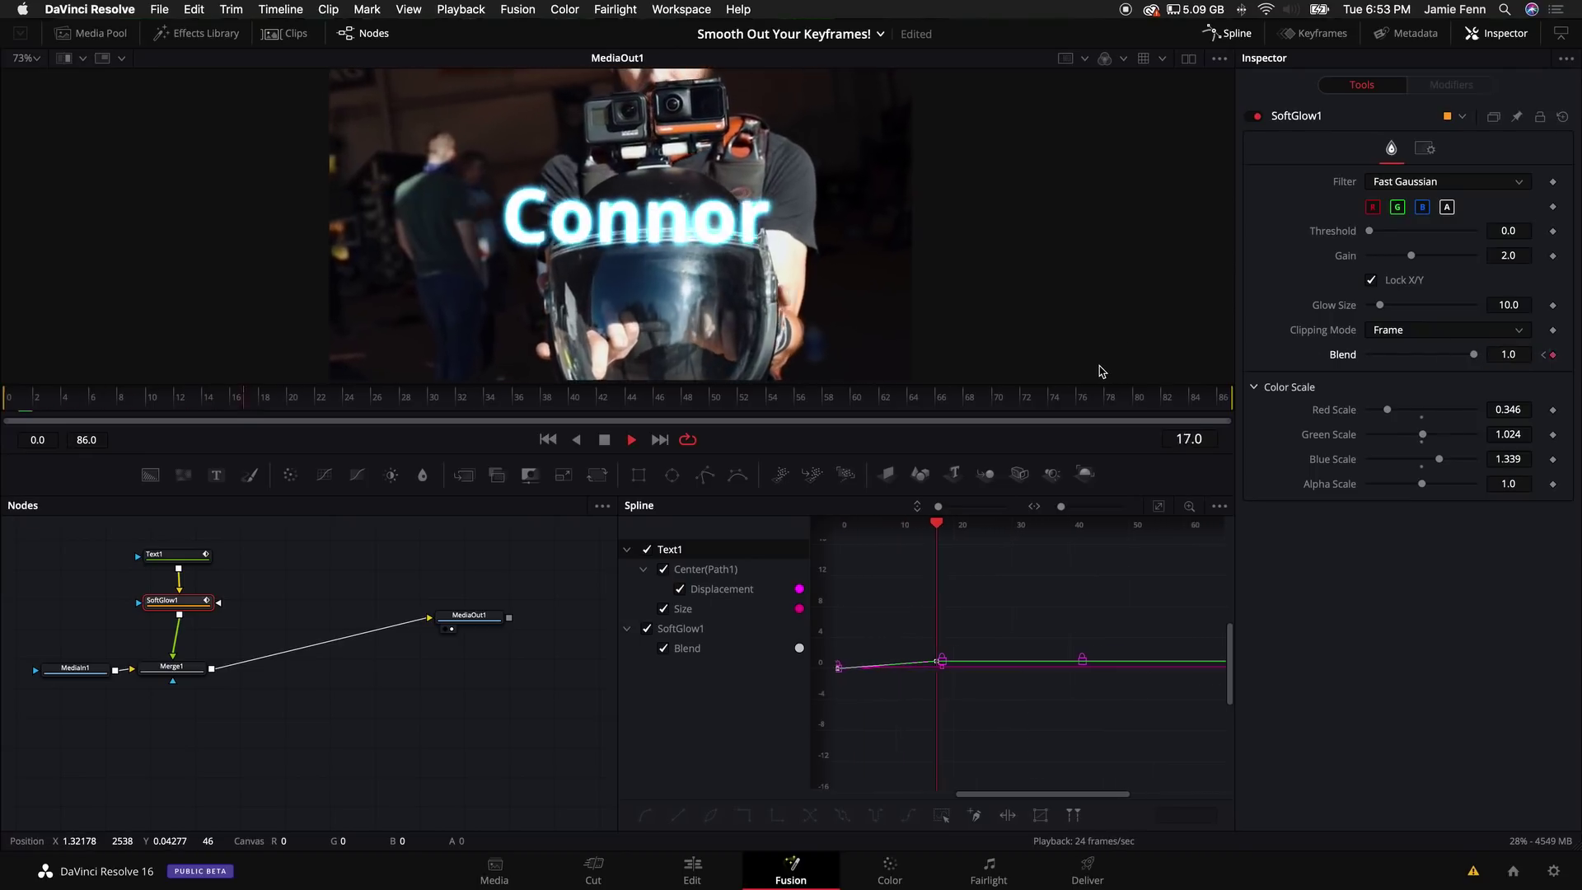
key("space")
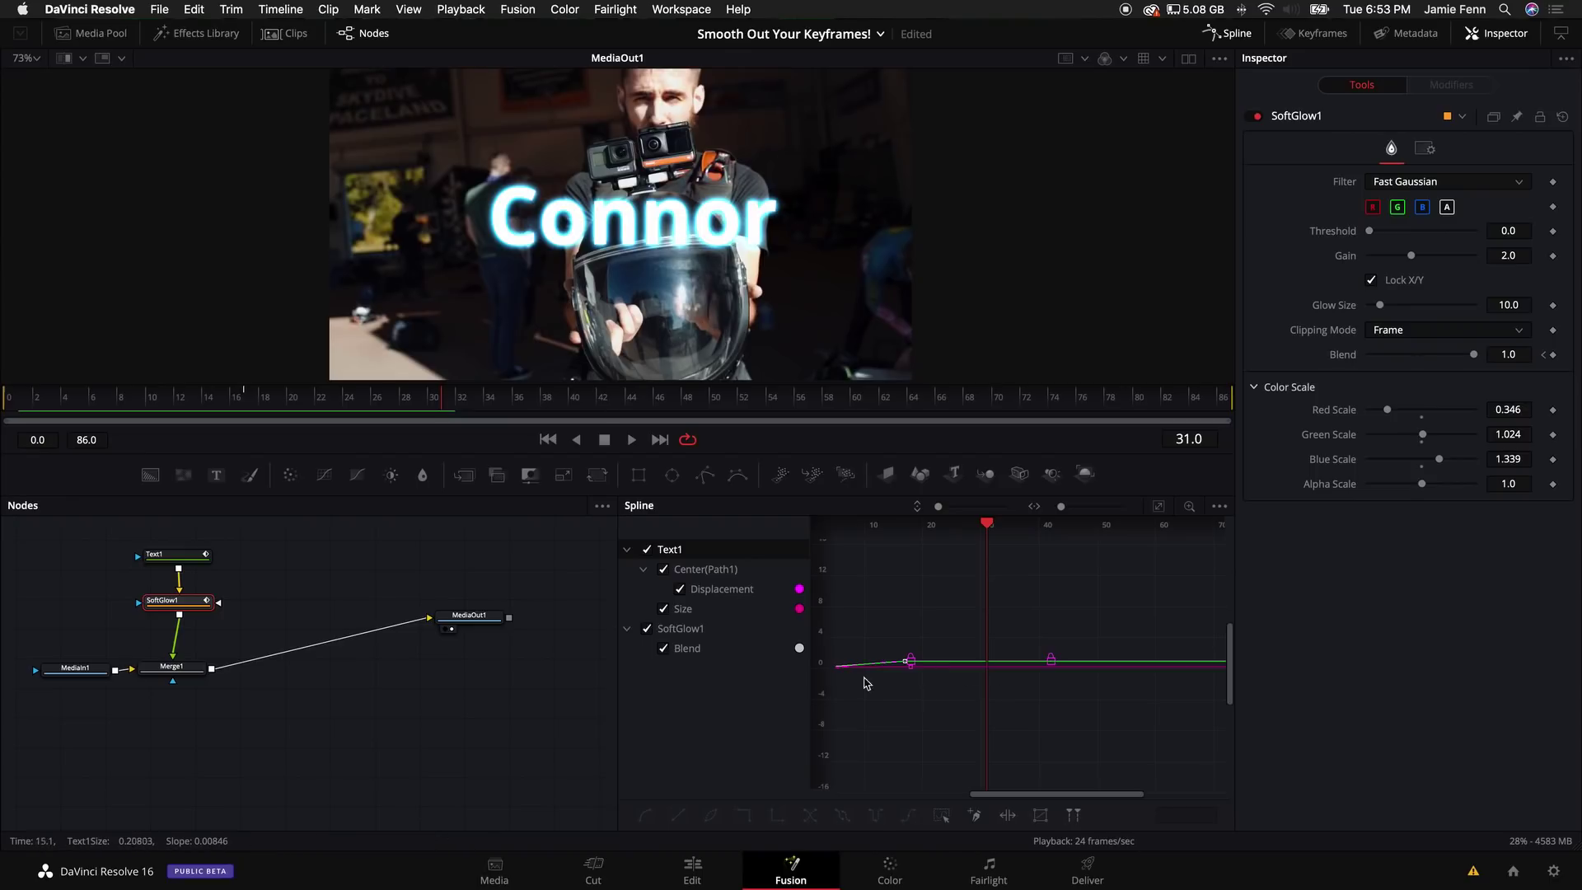
left_click_drag(858, 674, 1119, 648)
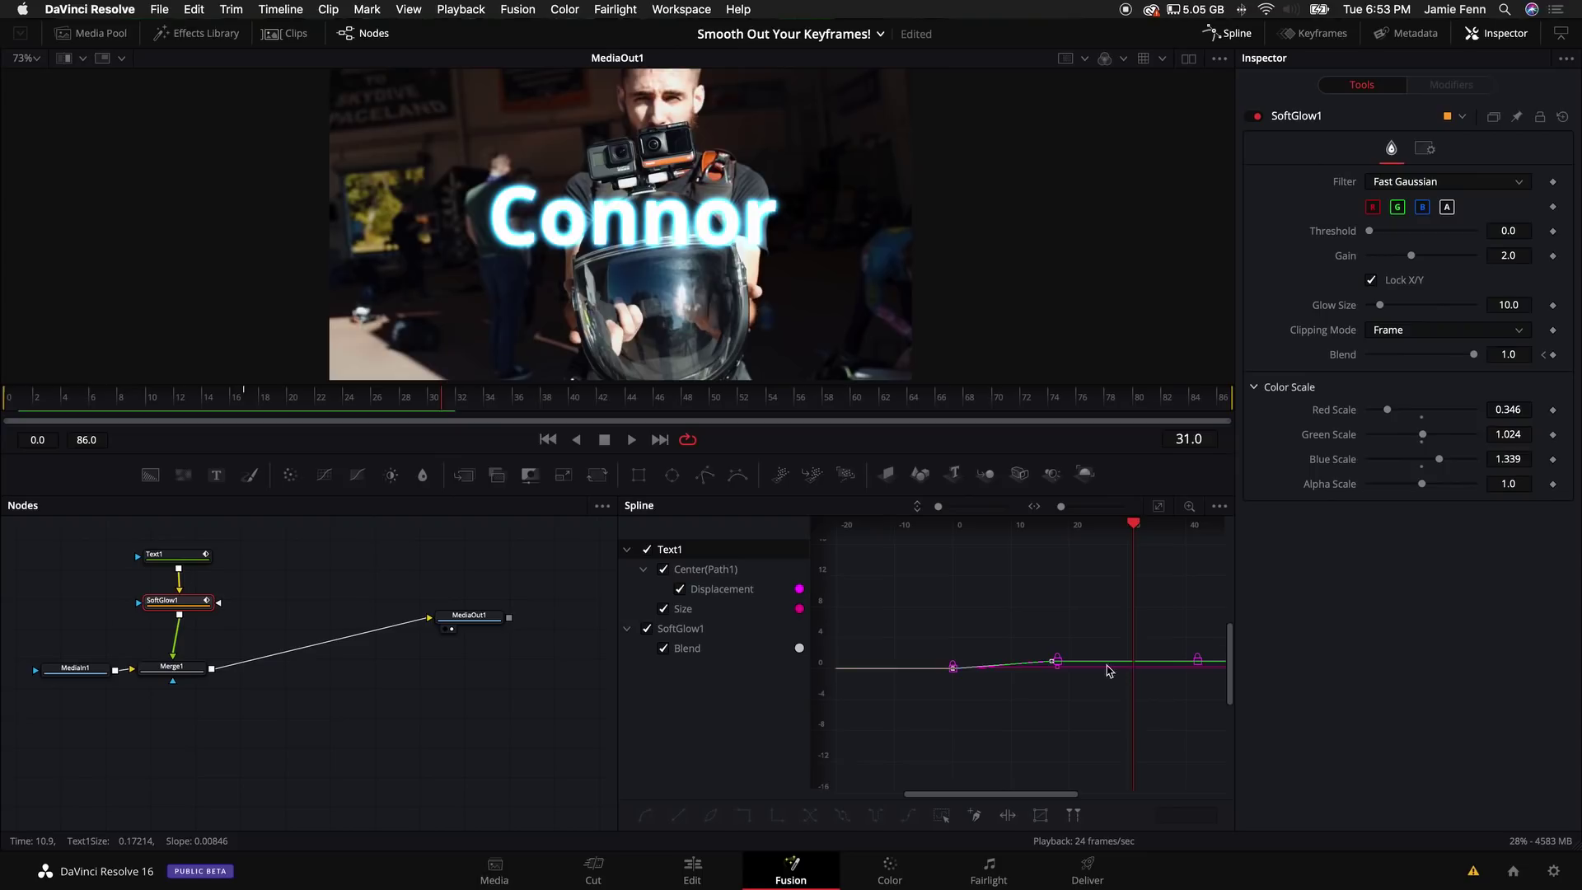
Step: Hide Text1's curves, add a Blend keyframe near frame 6, and bend the curve into a deep dip
left_click(648, 549)
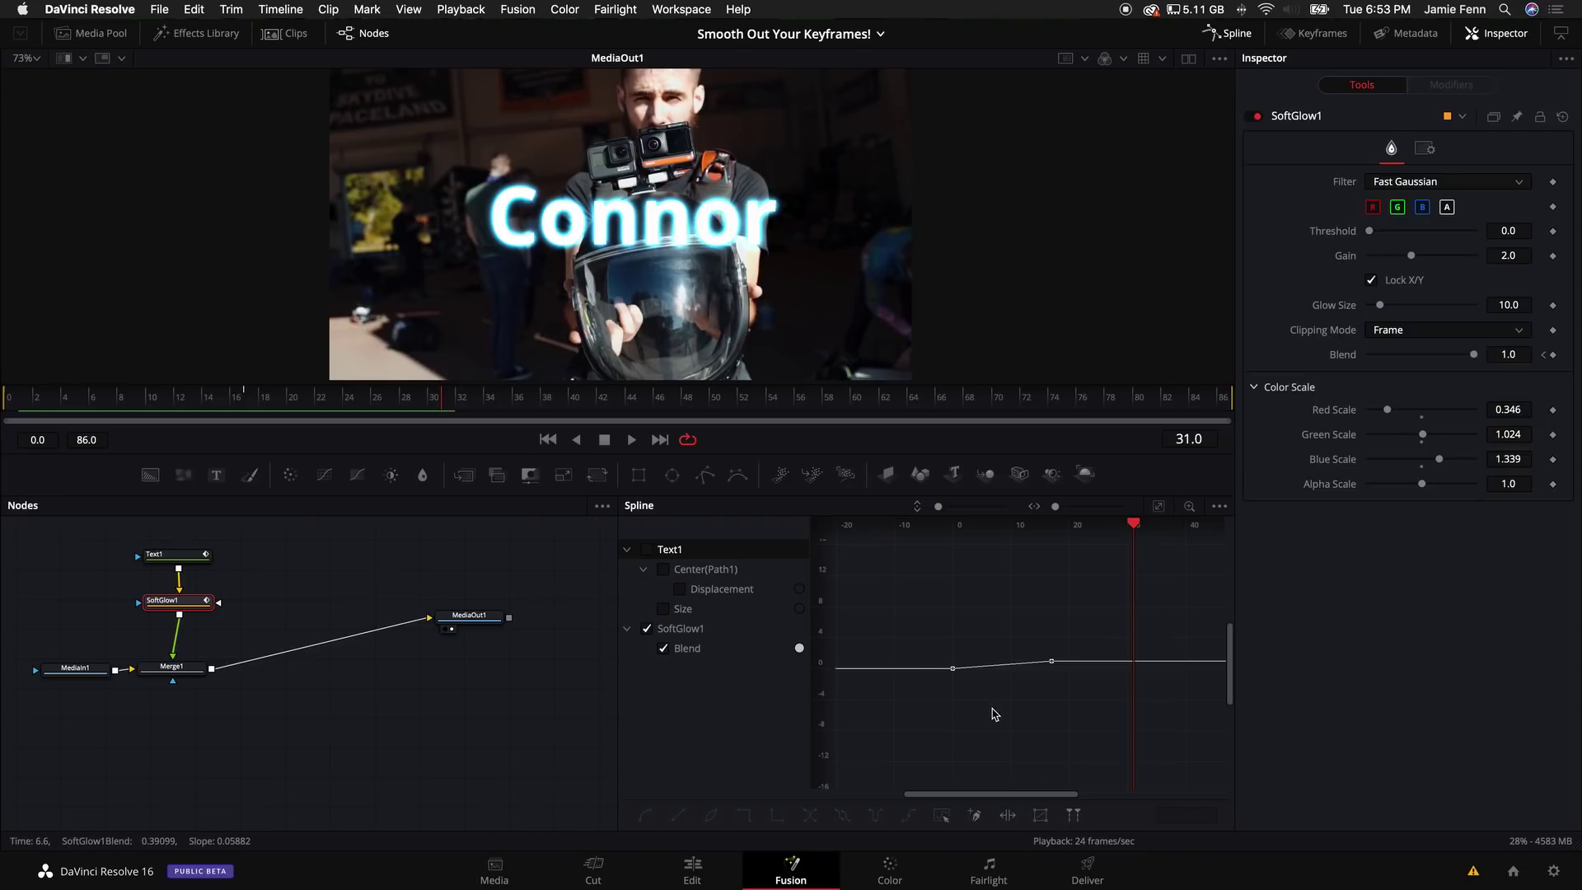
scroll(994, 713, "up", 5)
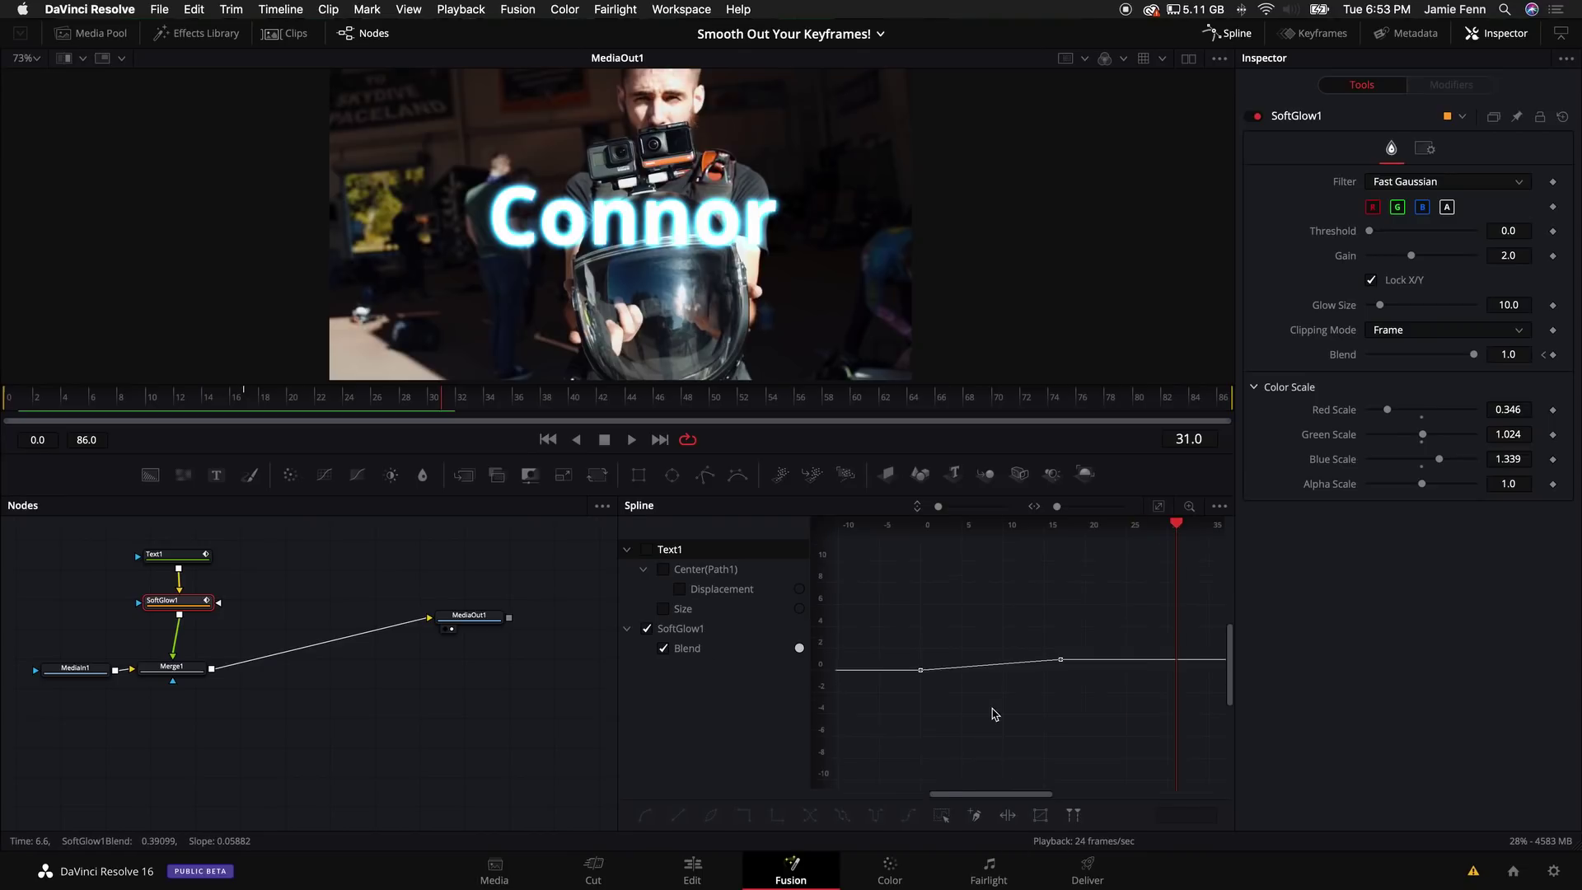
left_click(1003, 667)
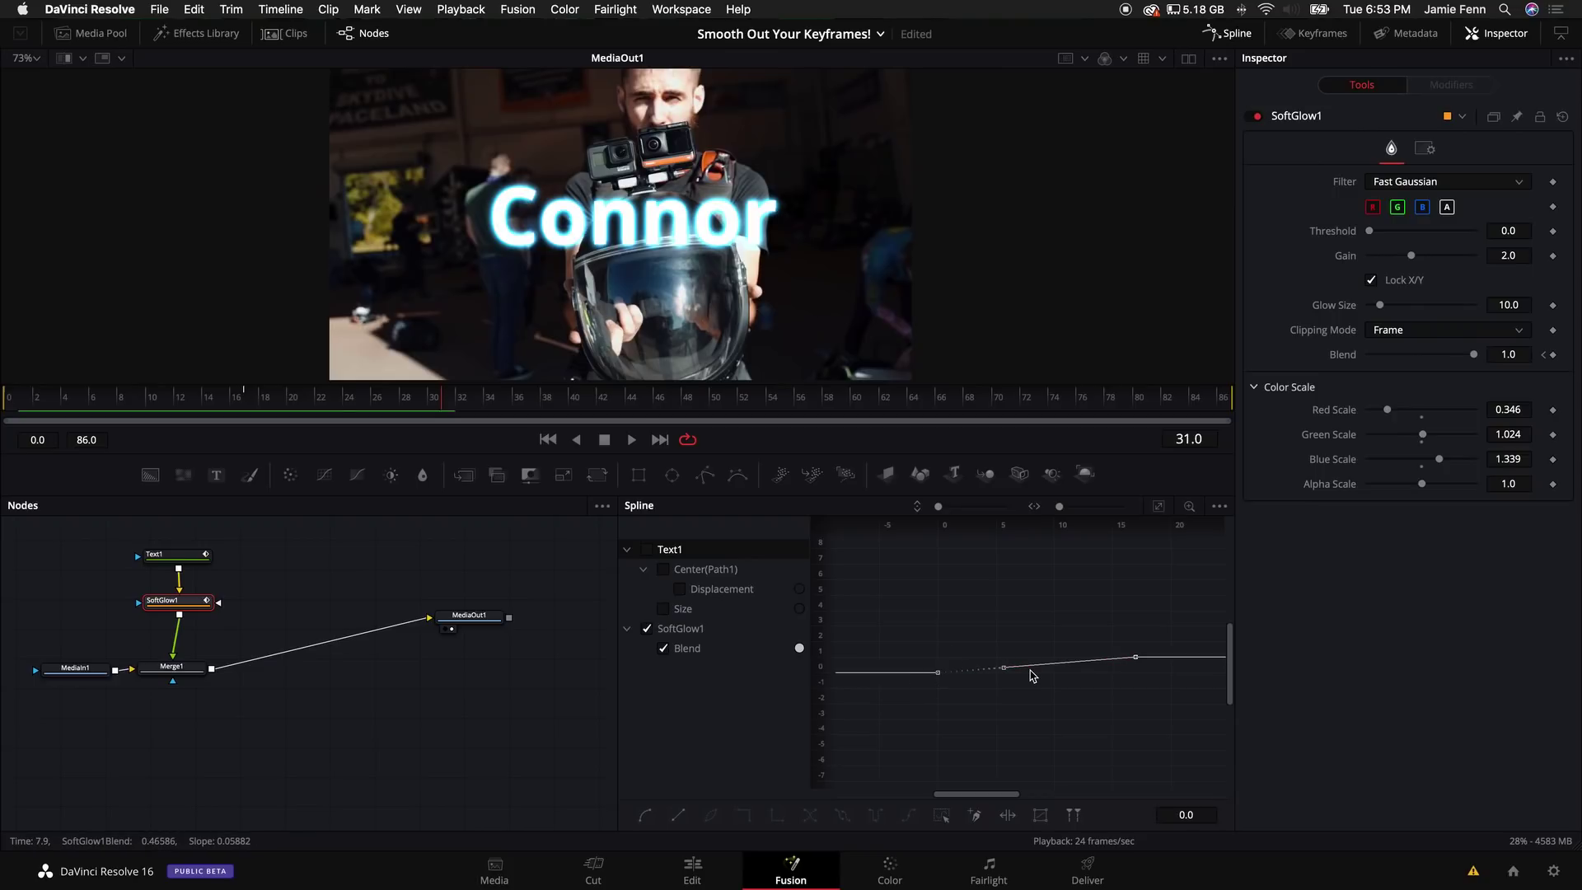
left_click_drag(1004, 668, 1070, 661)
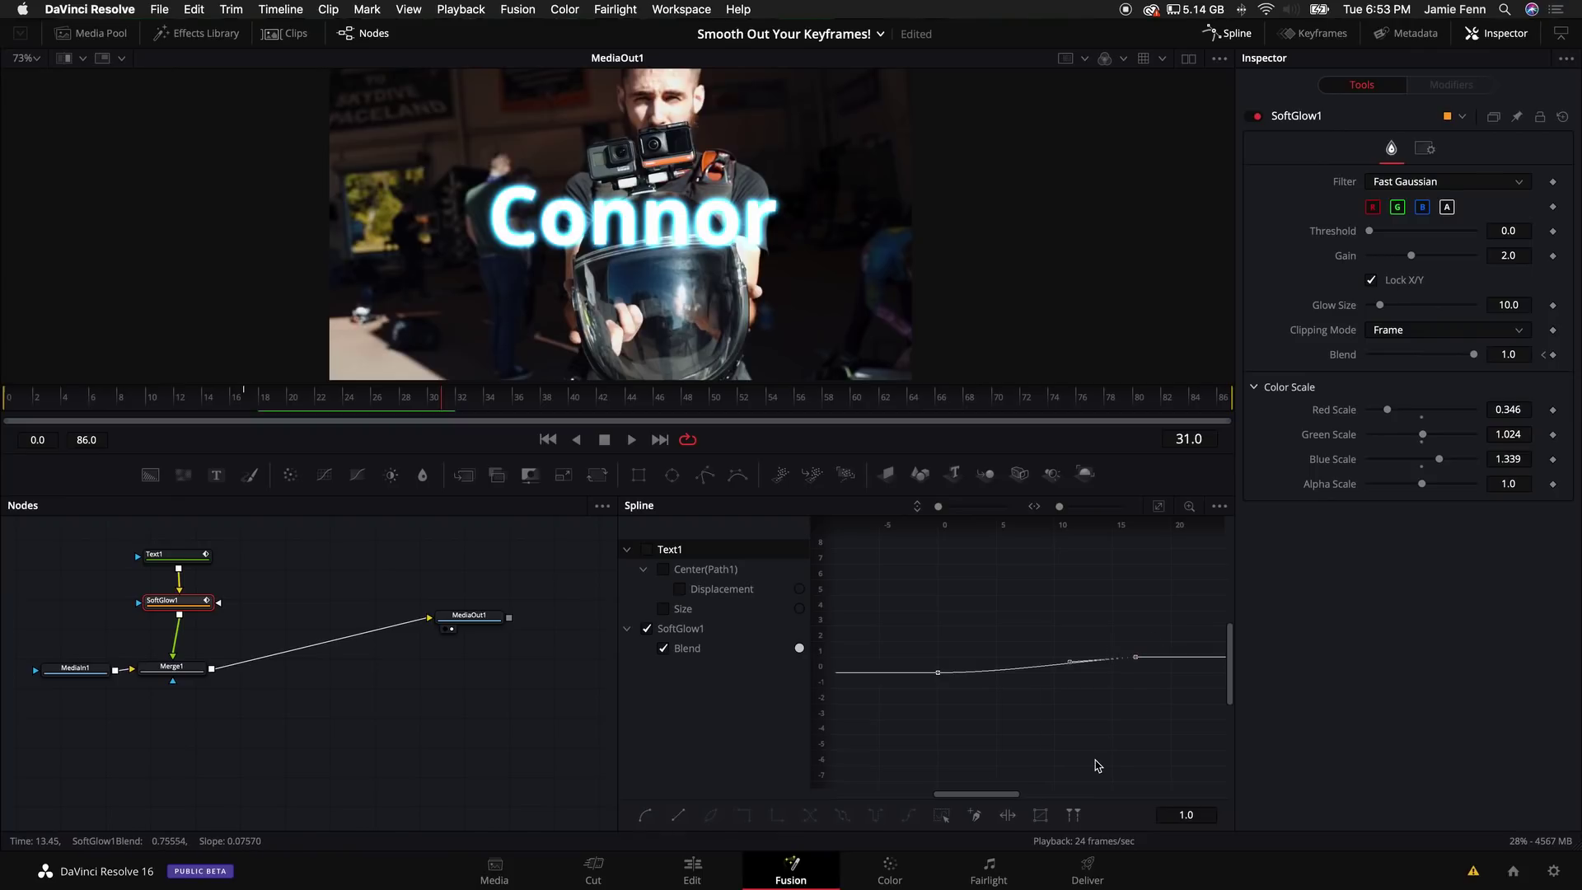
left_click_drag(1069, 662, 1034, 596)
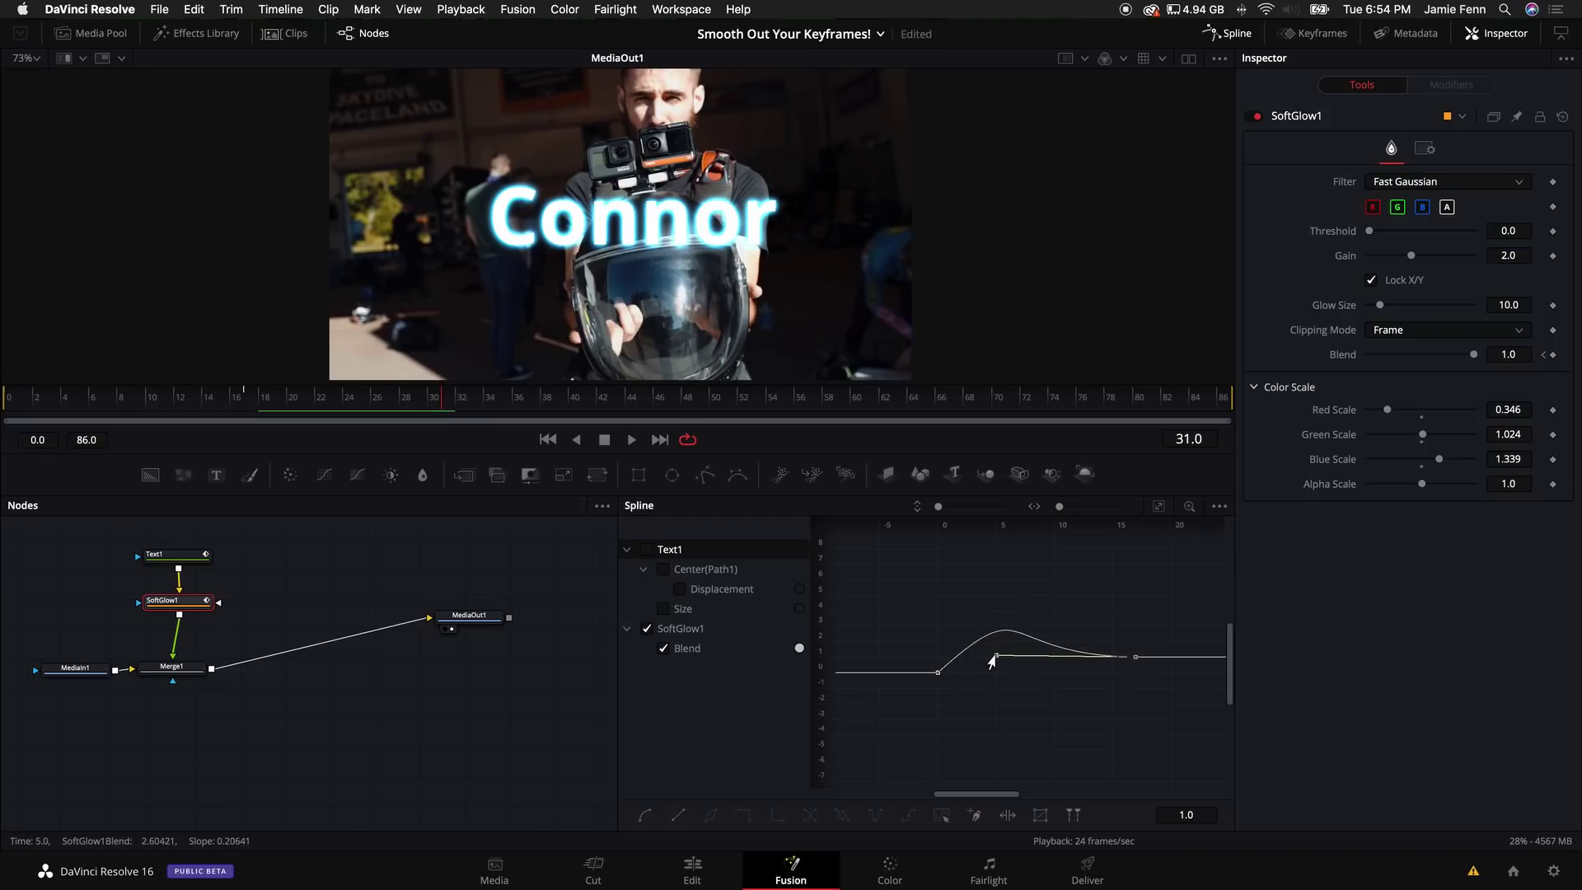
left_click(1135, 657)
left_click_drag(1095, 642, 1048, 749)
Step: Play the glow animation from the start to preview it
key("space")
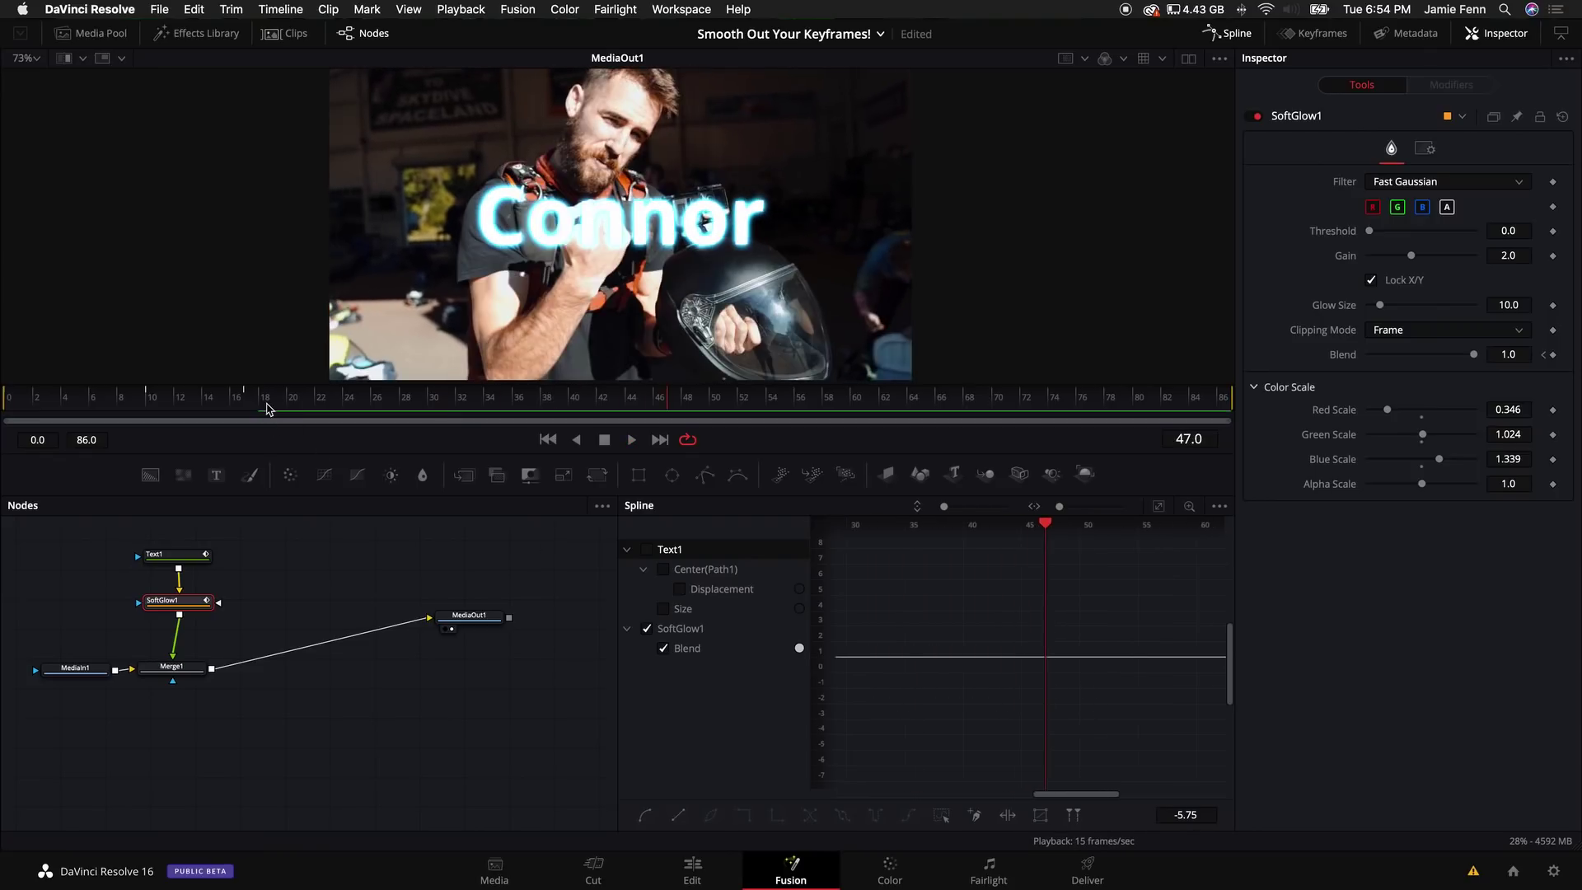
left_click(4, 406)
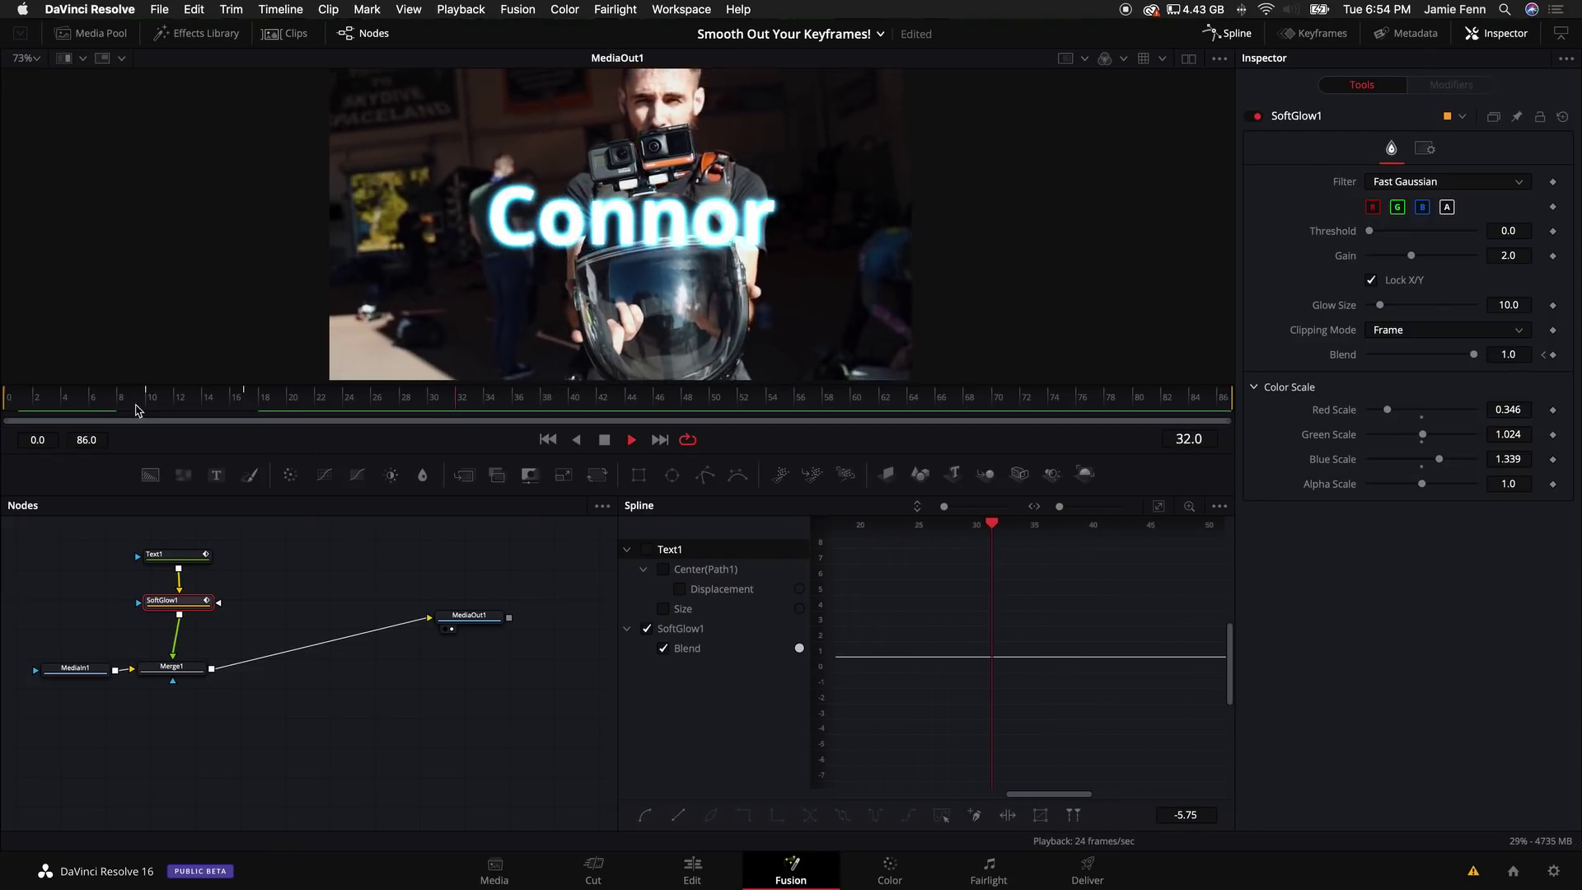
left_click(3, 409)
left_click(3, 409)
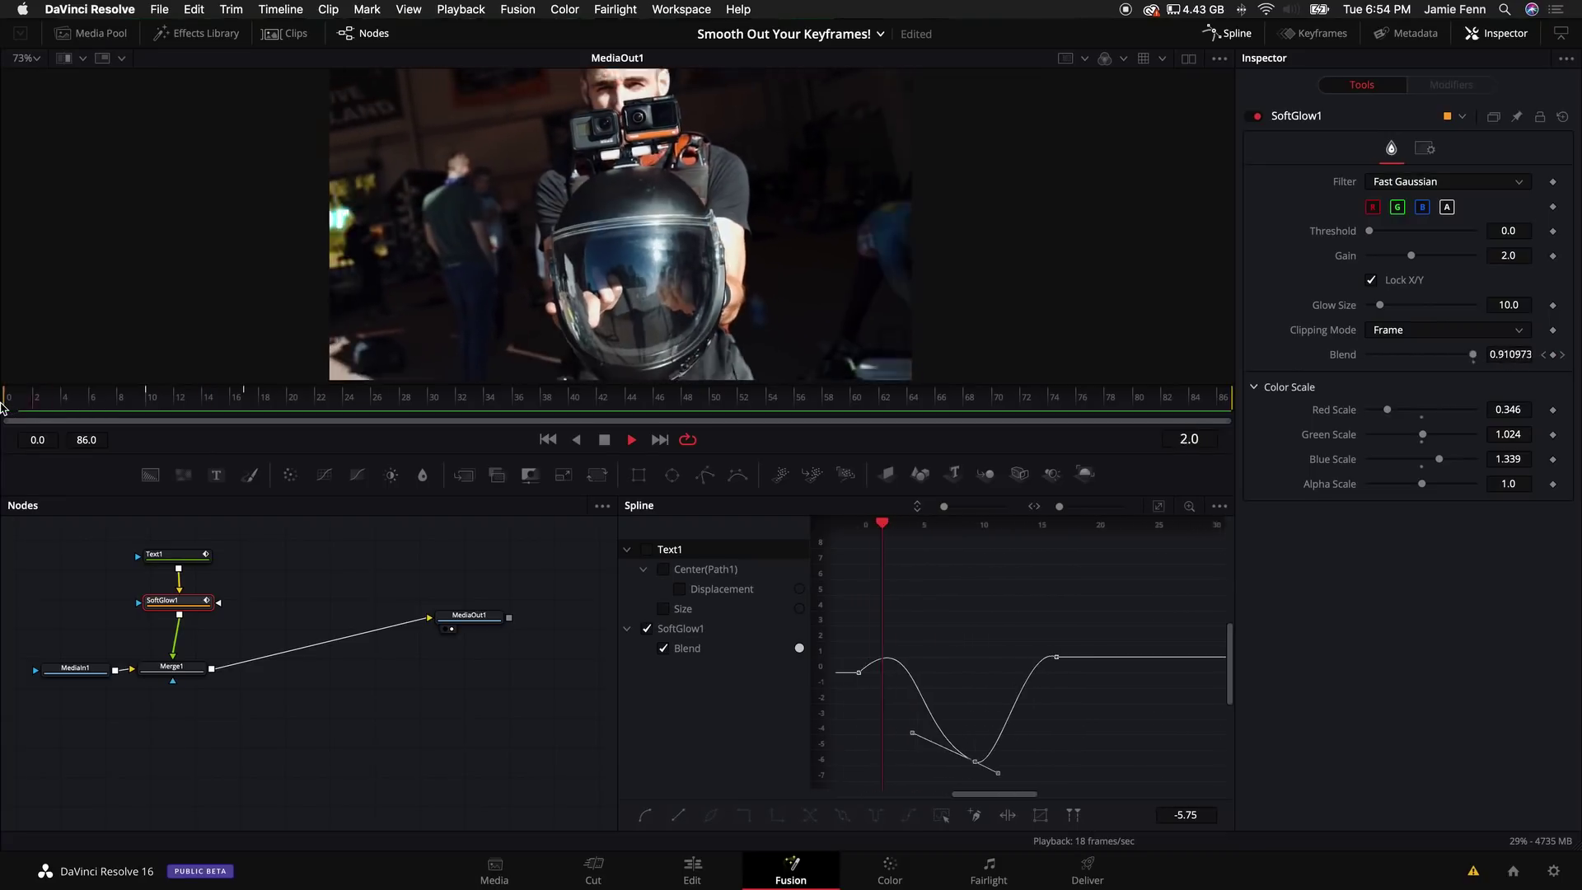
key("space")
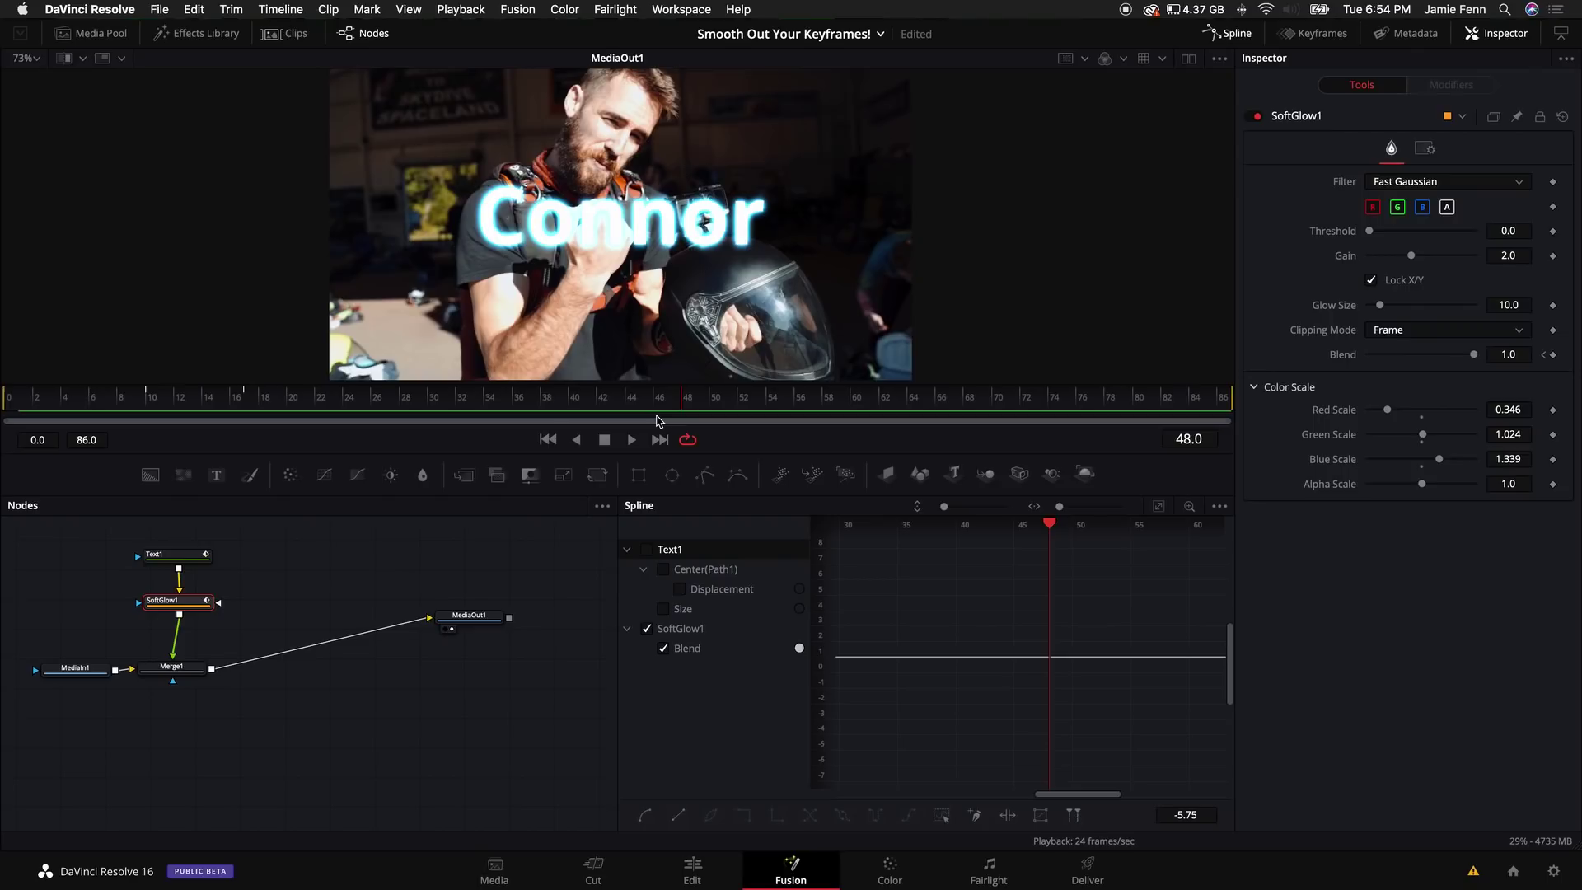
Step: Show Text1's Displacement and Size curves alongside the SoftGlow1 Blend curve in the graph
left_click(647, 550)
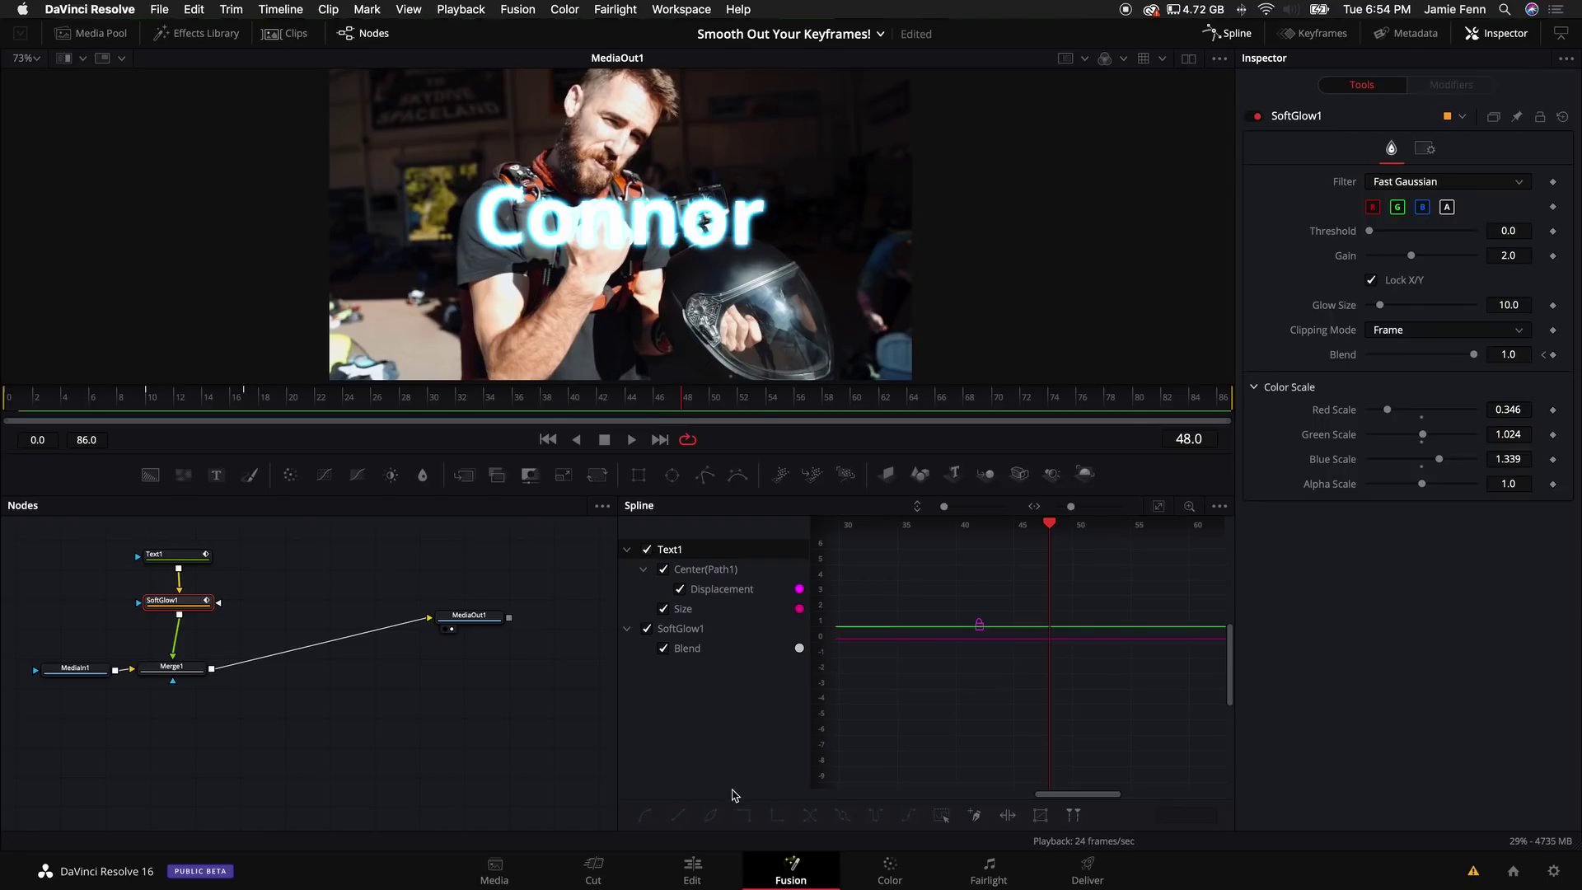
left_click(648, 550)
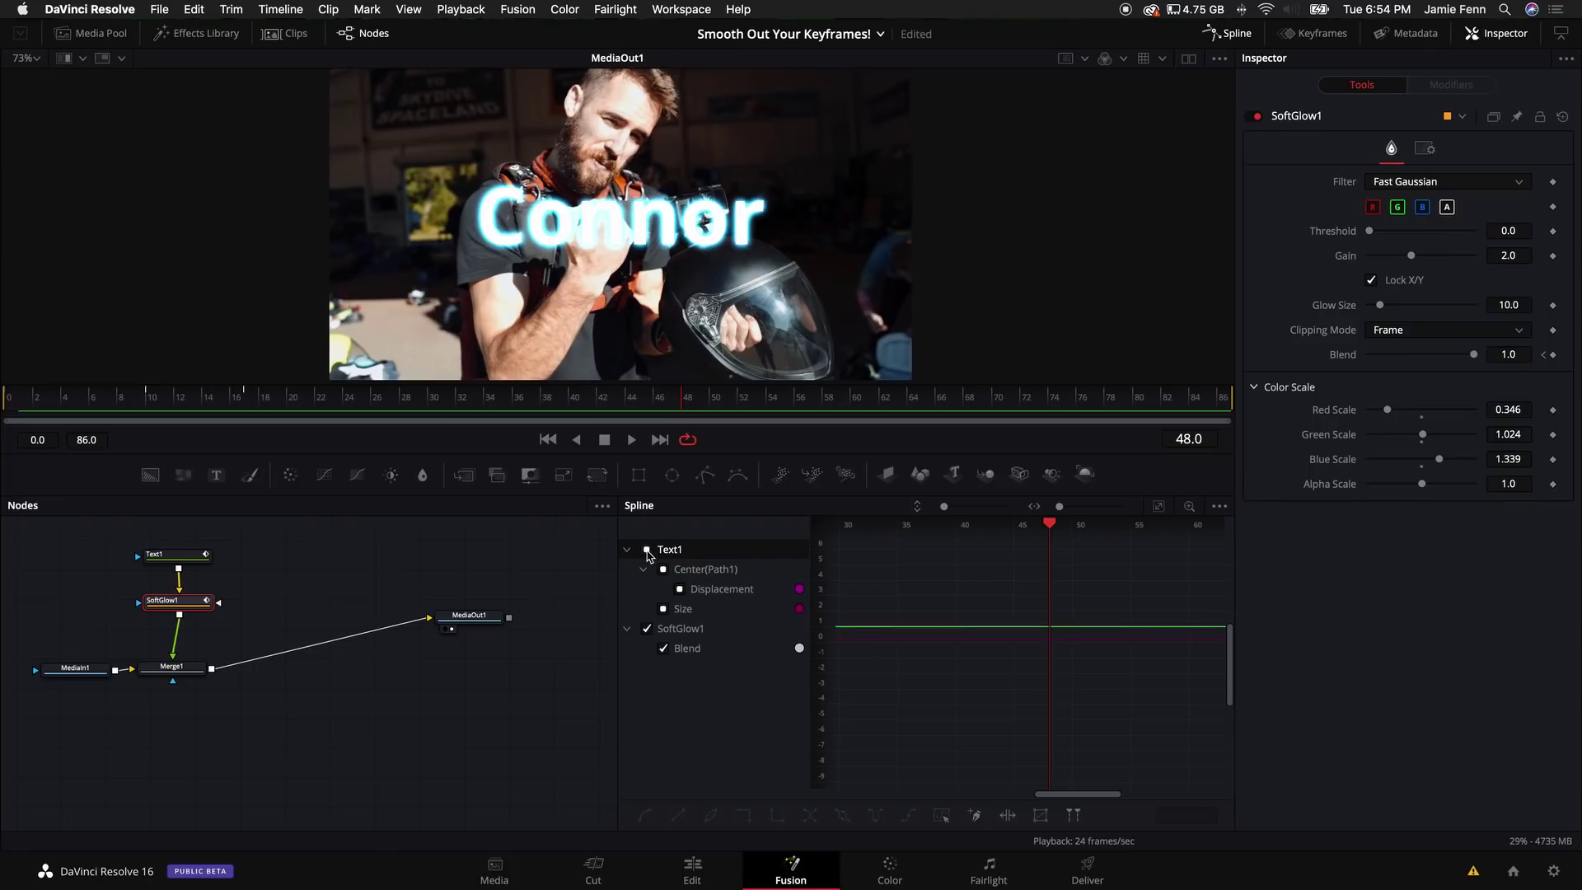
left_click(663, 649)
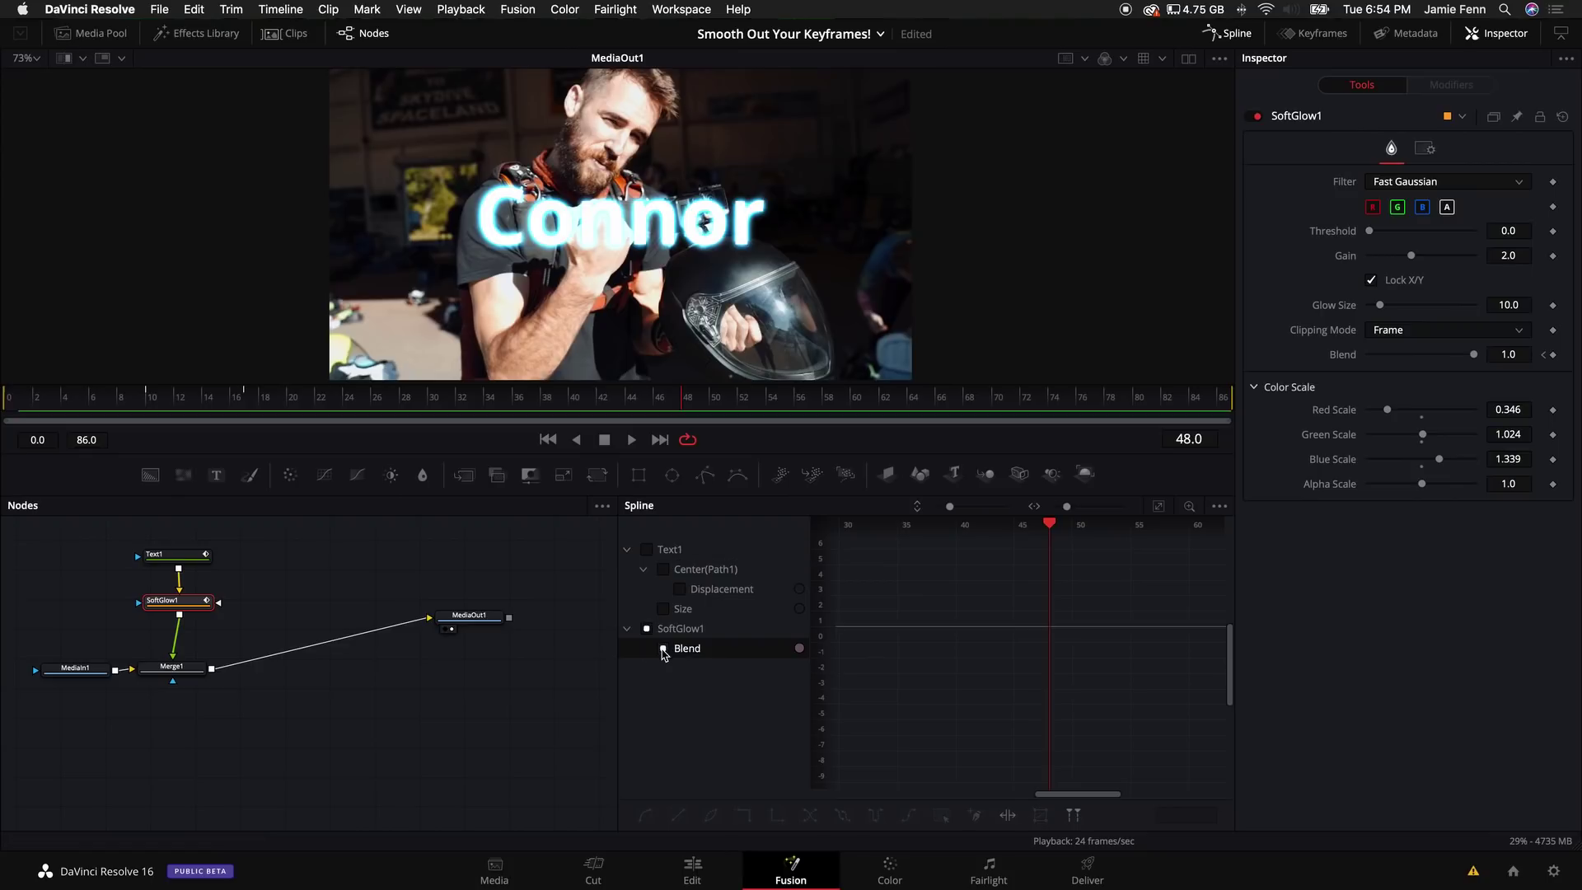
left_click(663, 648)
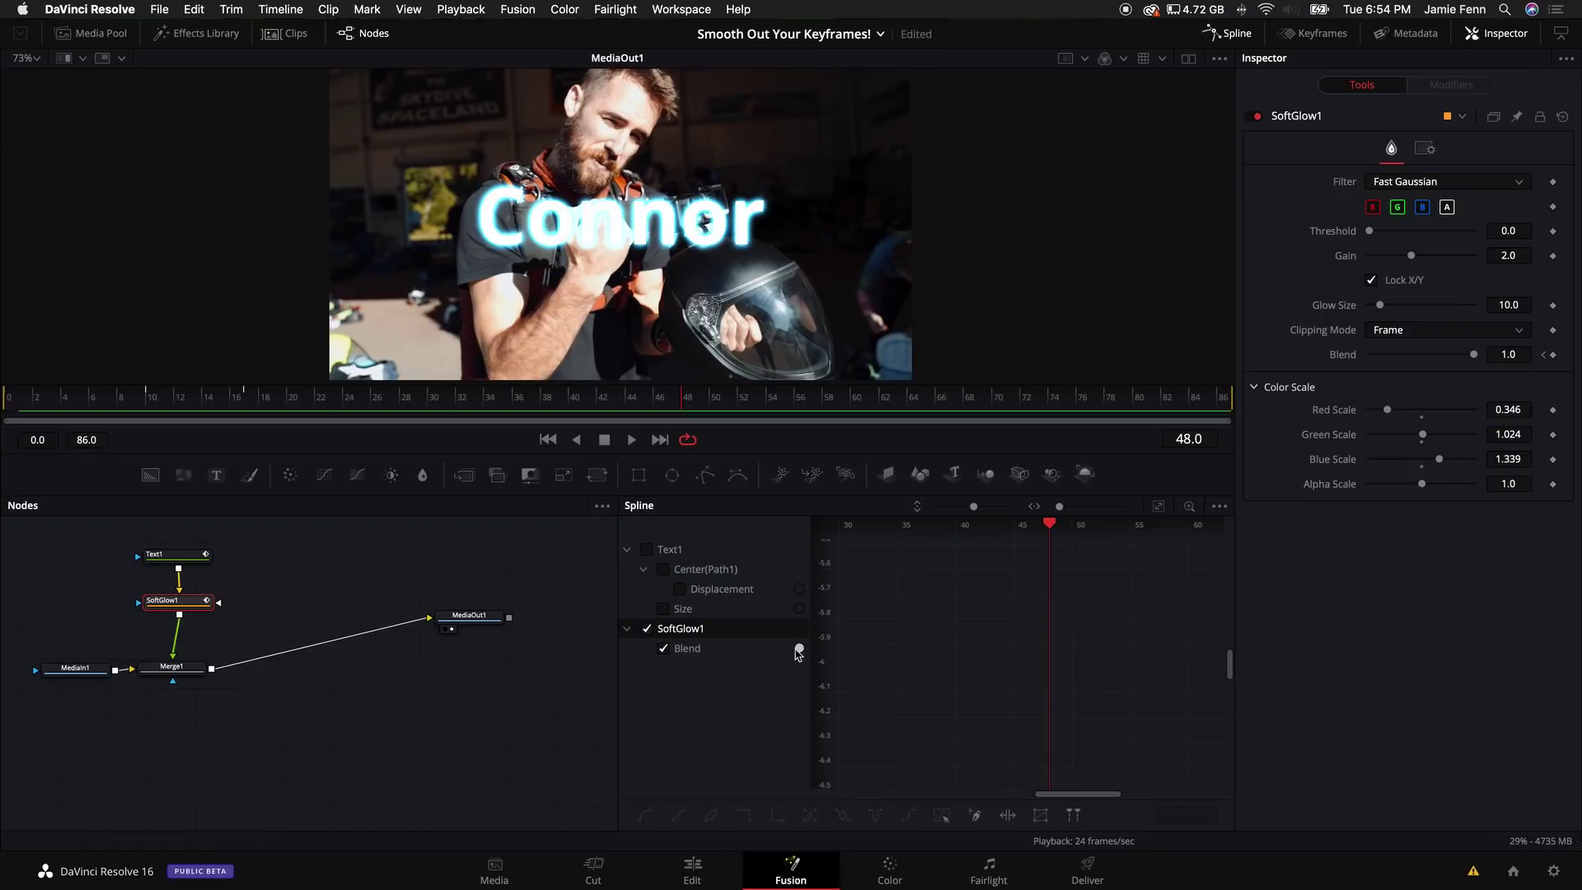
left_click(798, 649)
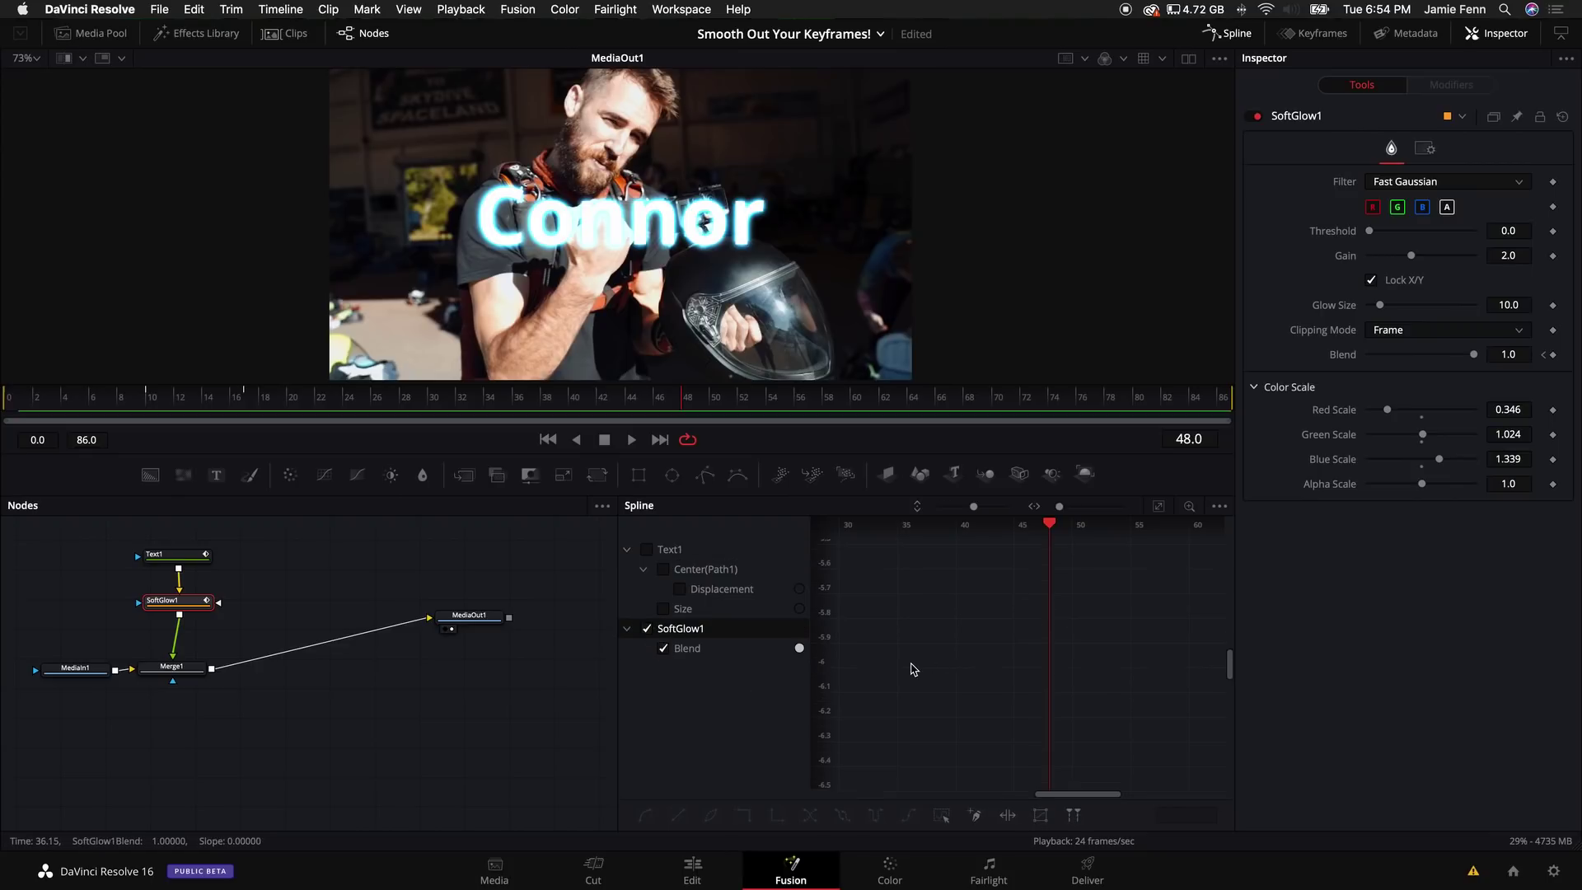
left_click(649, 552)
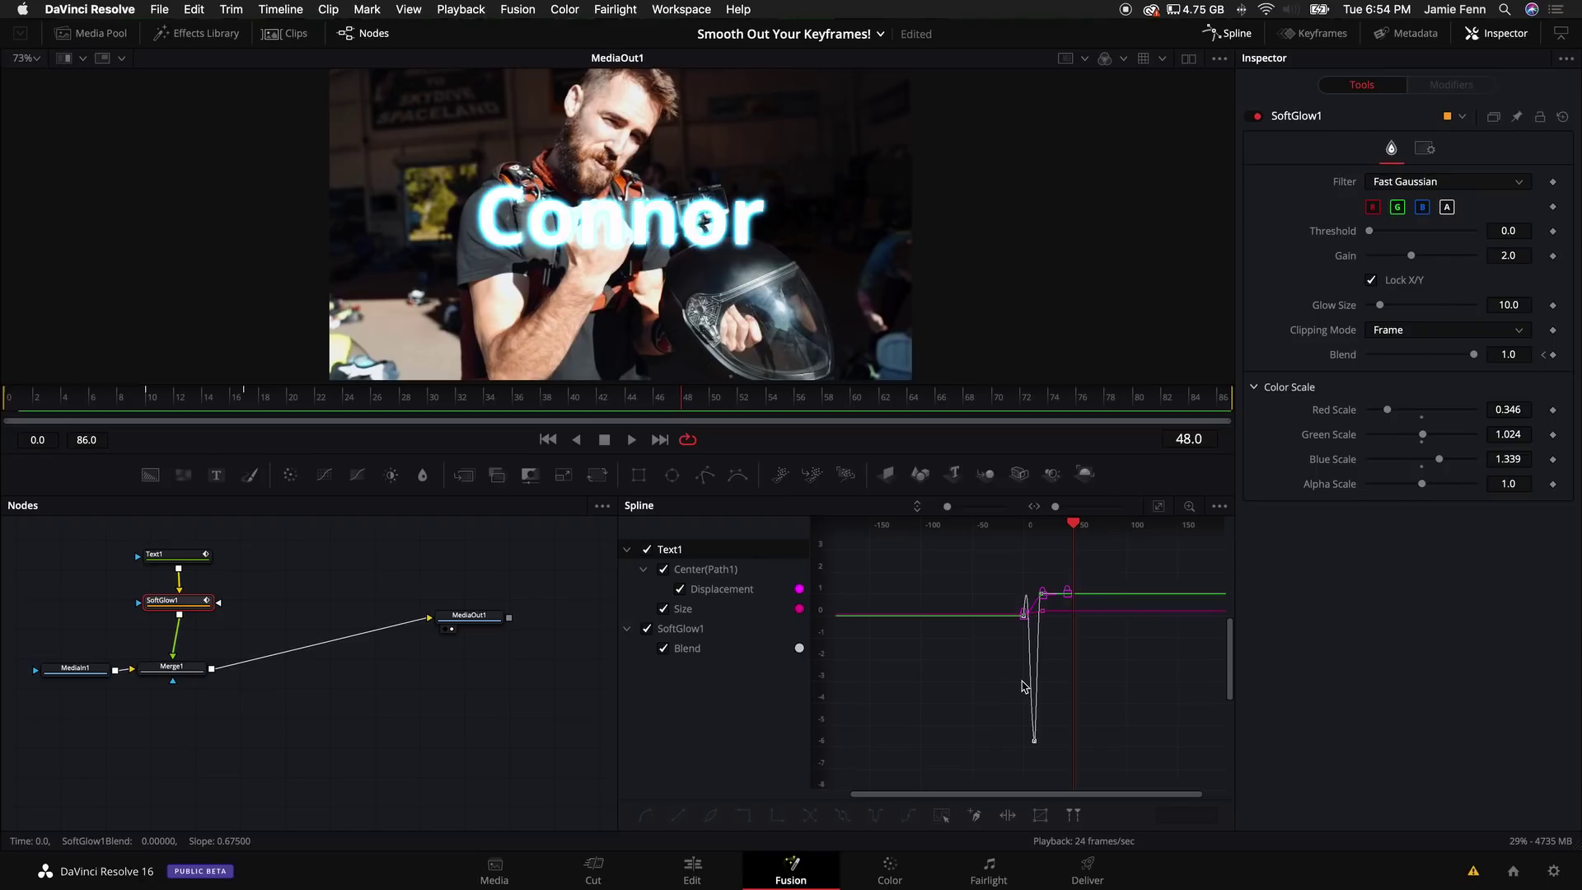
Step: Add two volume keyframes on the Audio 2 clip and lower the level between them
scroll(1022, 685, "up", 3)
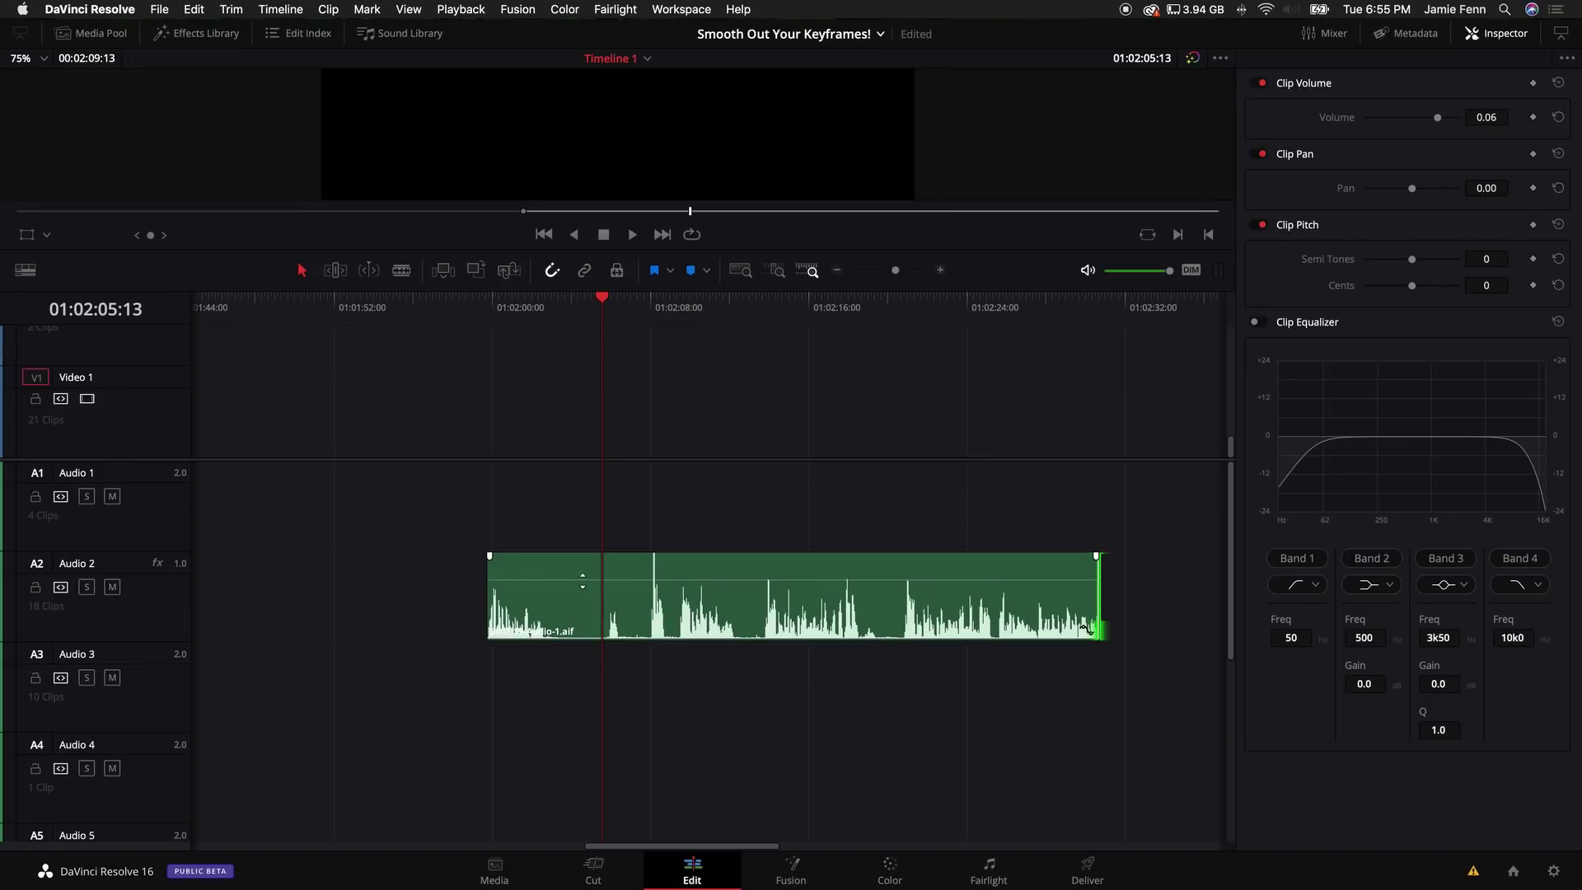
left_click(636, 579, "alt")
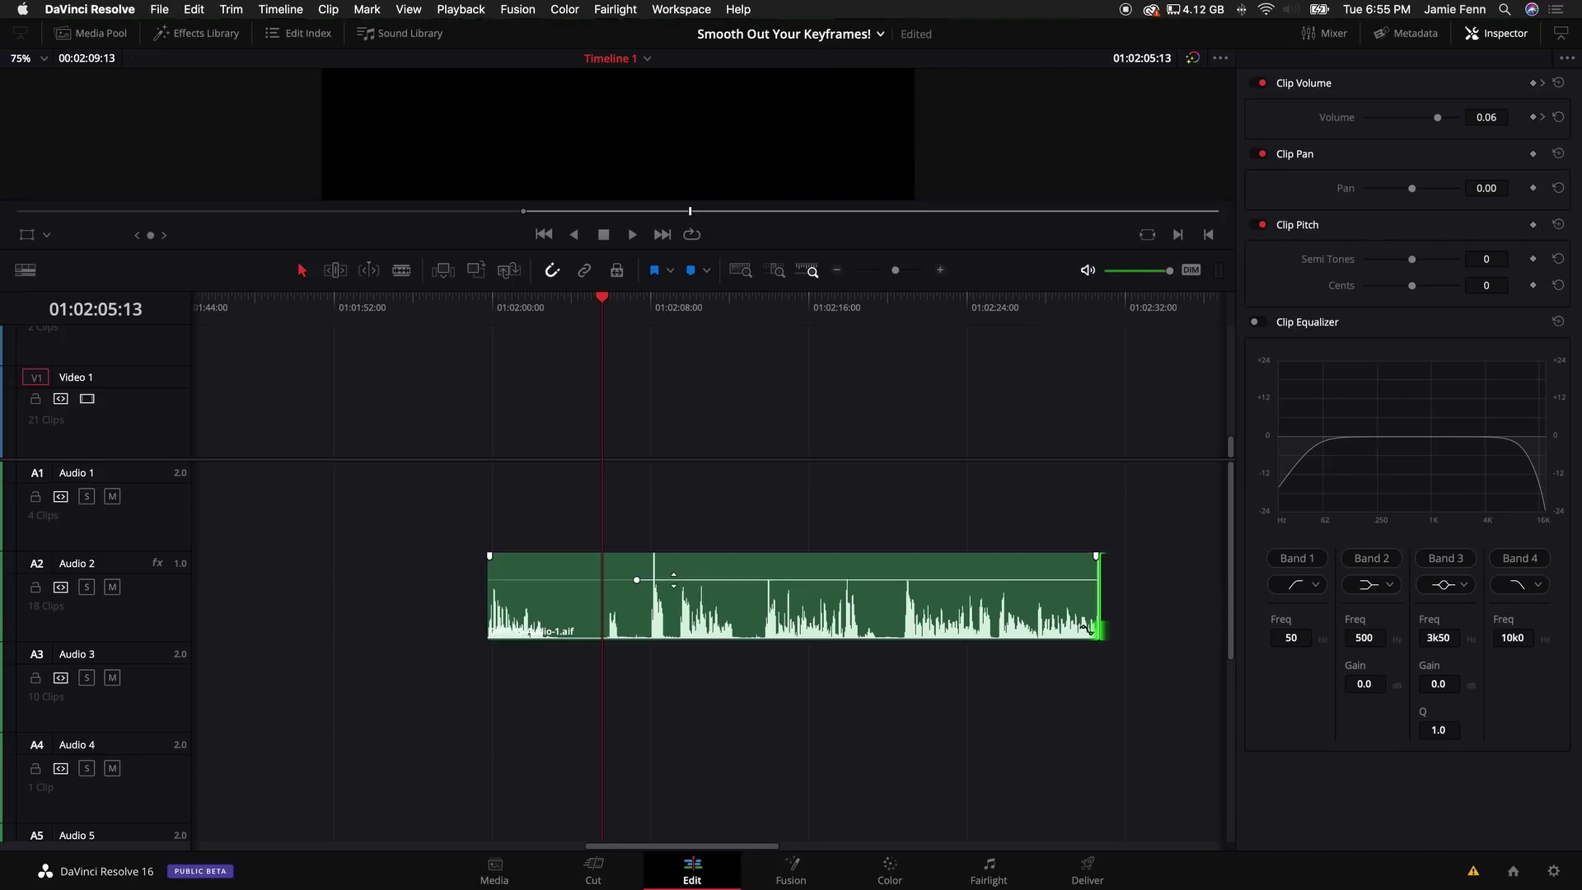
left_click(830, 596)
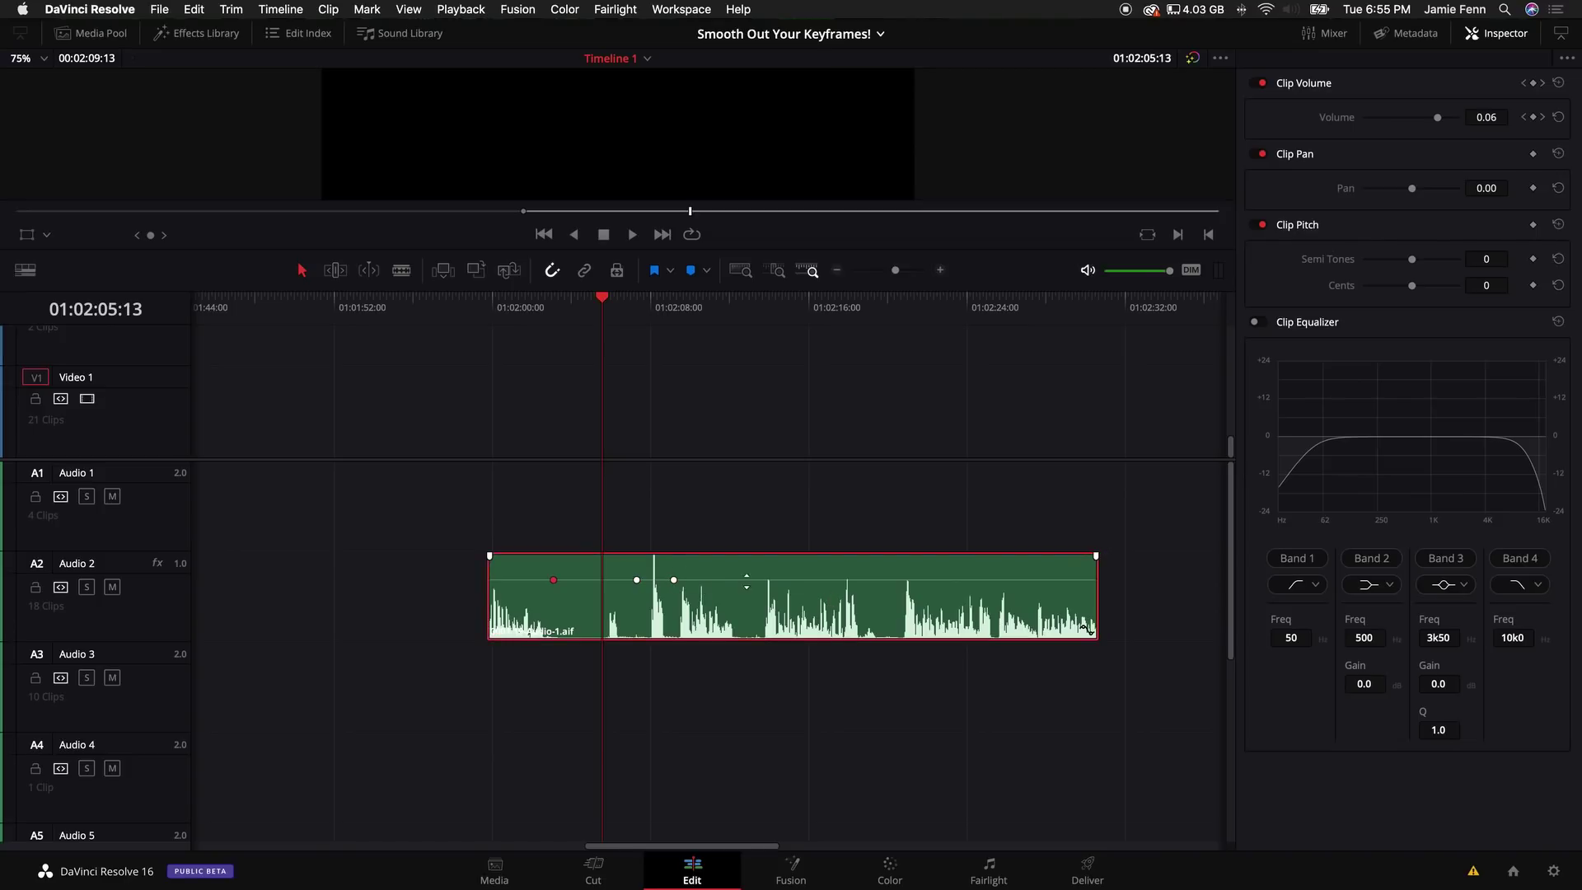
left_click(654, 580)
left_click_drag(653, 579, 654, 583)
Step: Apply Ease In to a volume keyframe, leaving the clip volume at -1.86
scroll(519, 590, "up", 5)
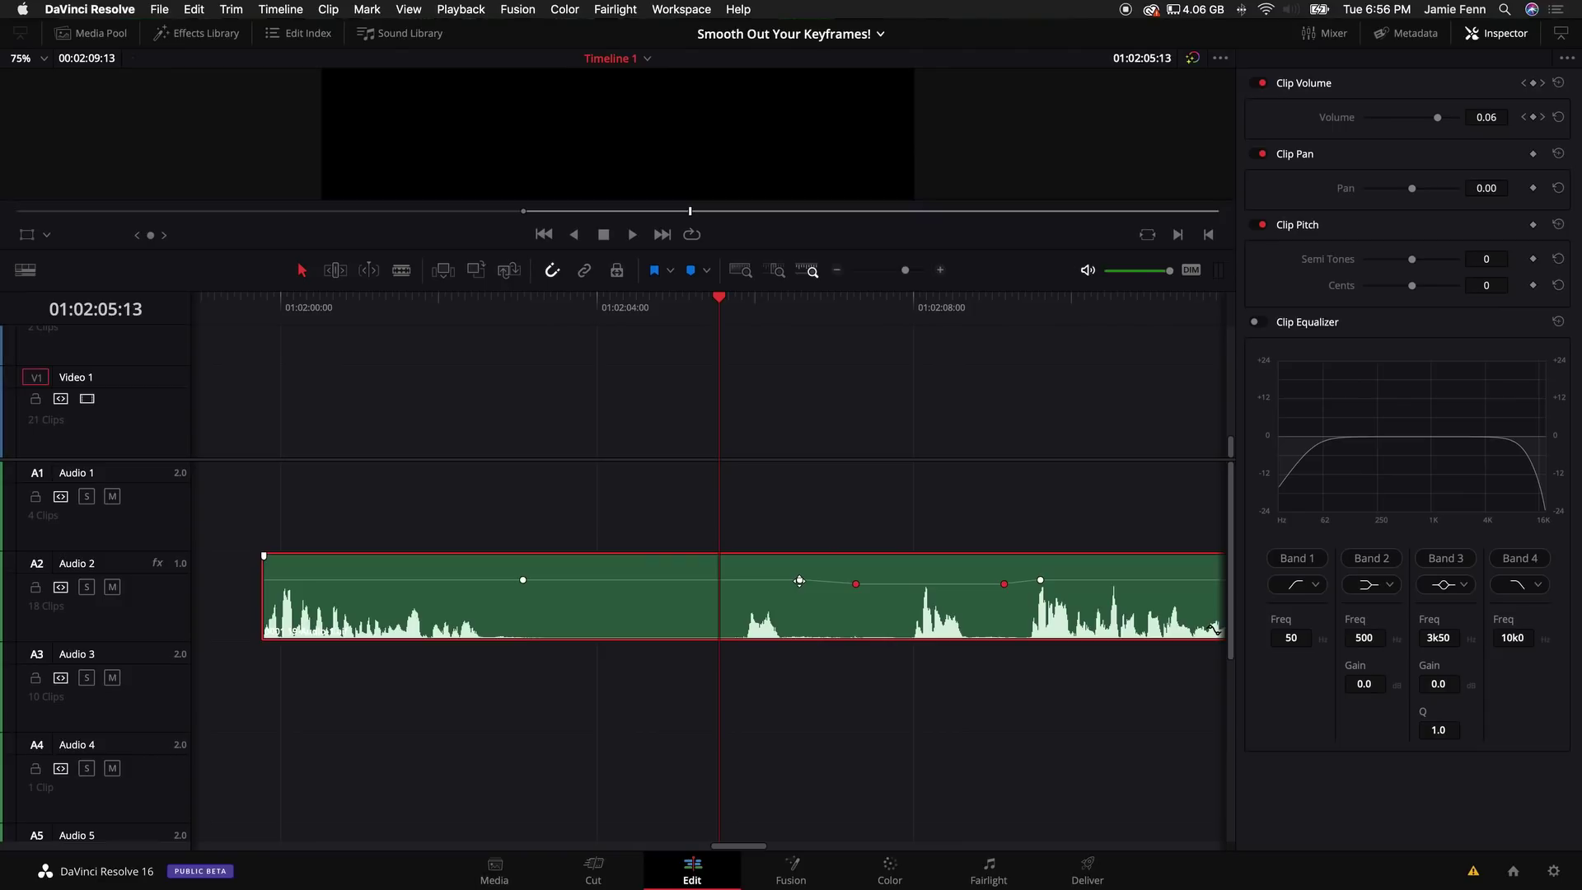
right_click(799, 580)
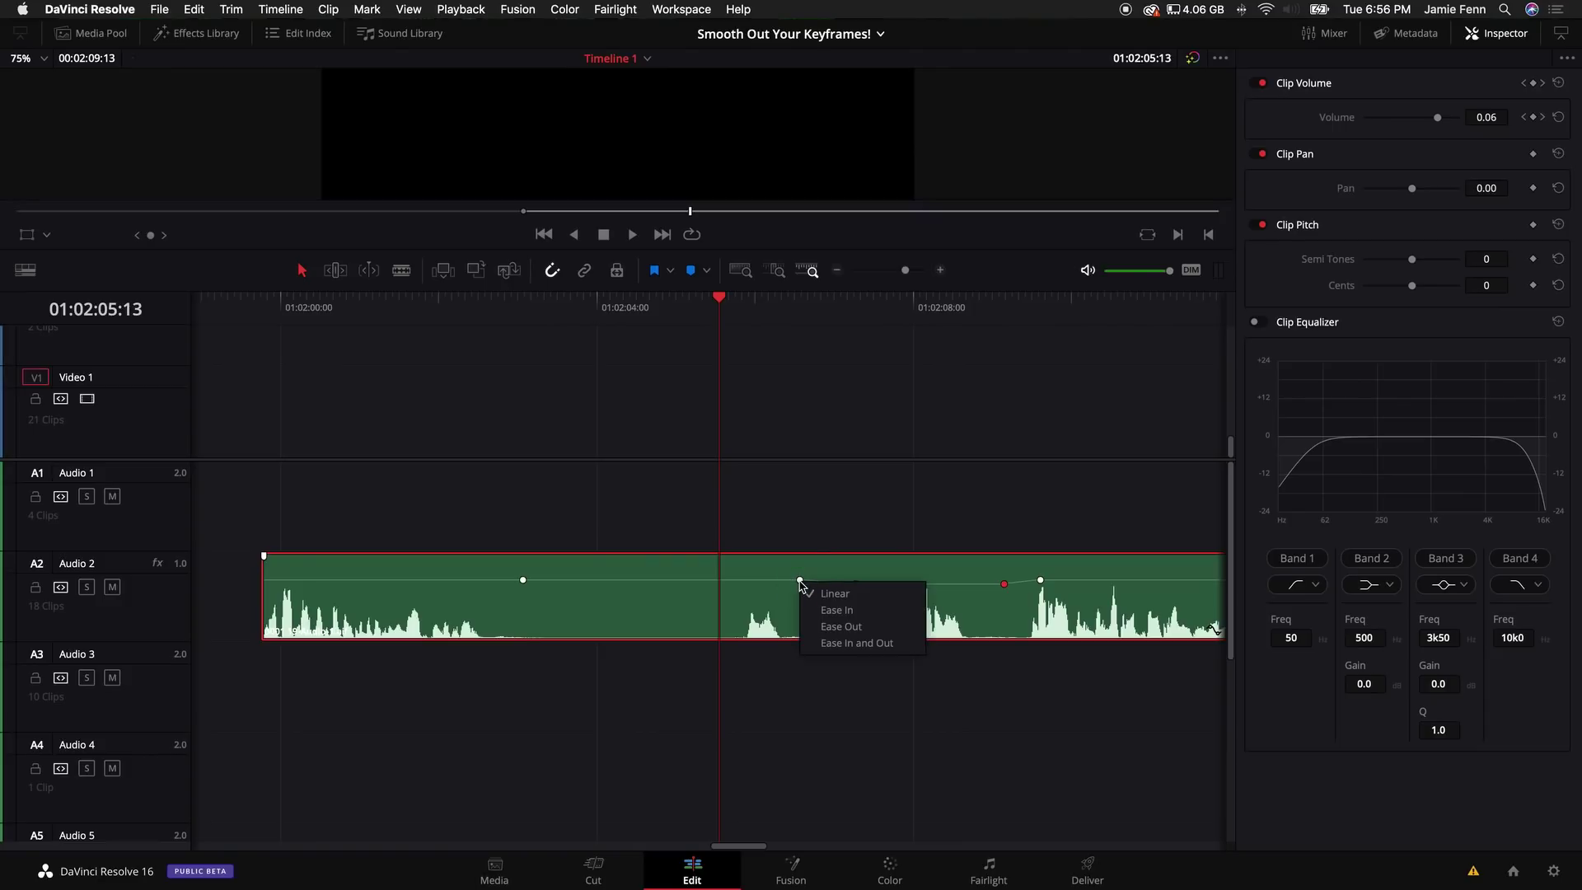
left_click(839, 611)
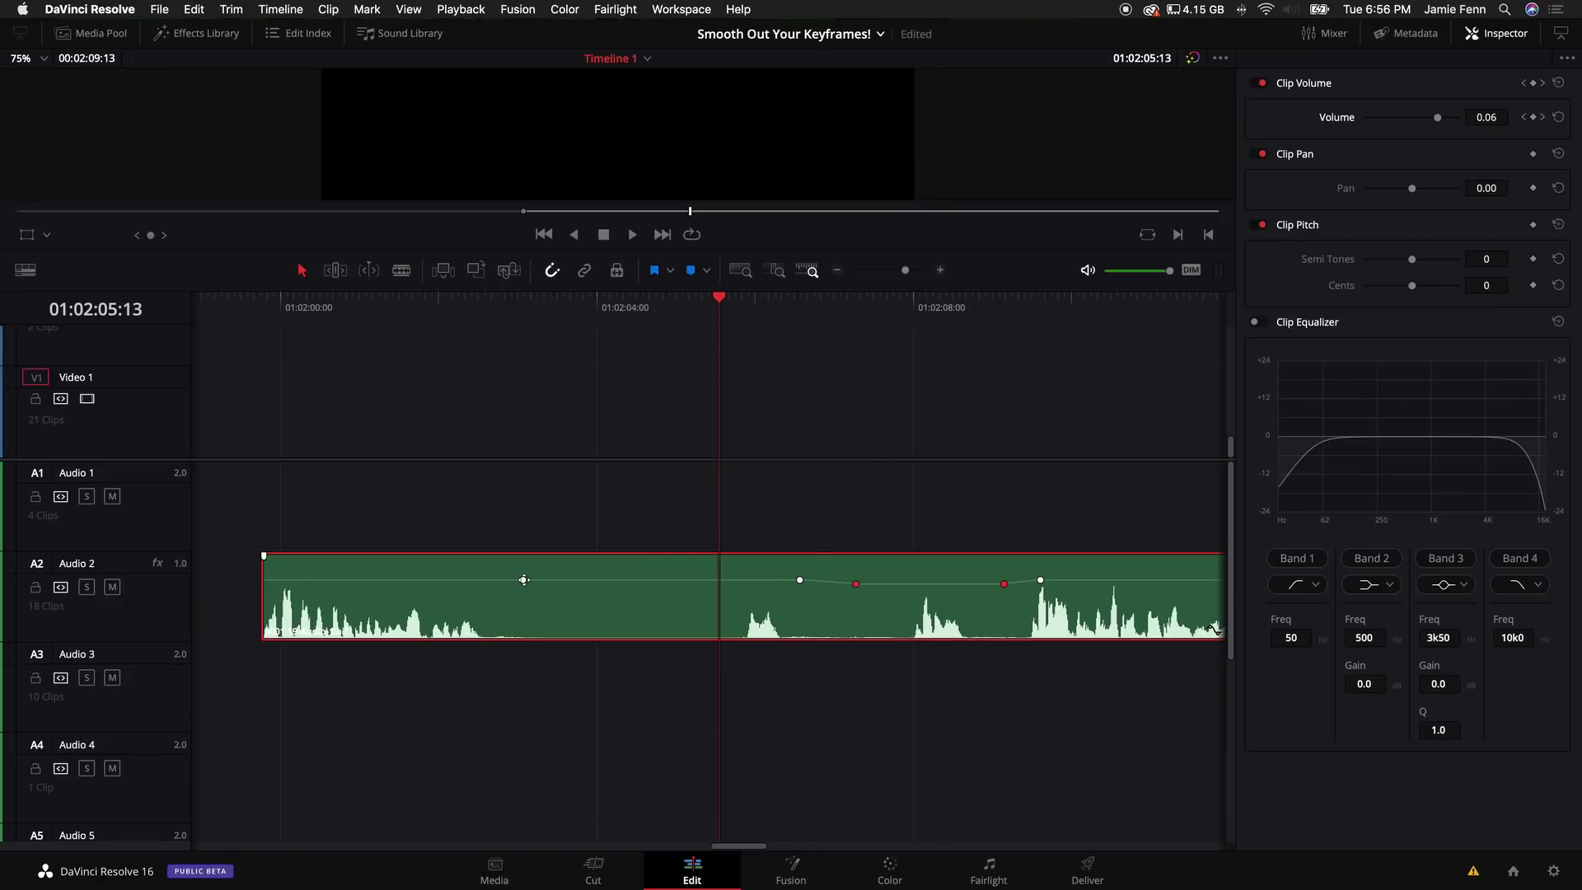
left_click(524, 580)
Step: Add volume keyframes further along the clip, dipping the middle one to -21.90 dB and raising a peak
left_click_drag(497, 575, 497, 614)
scroll(725, 602, "right", 5)
scroll(725, 601, "right", 4)
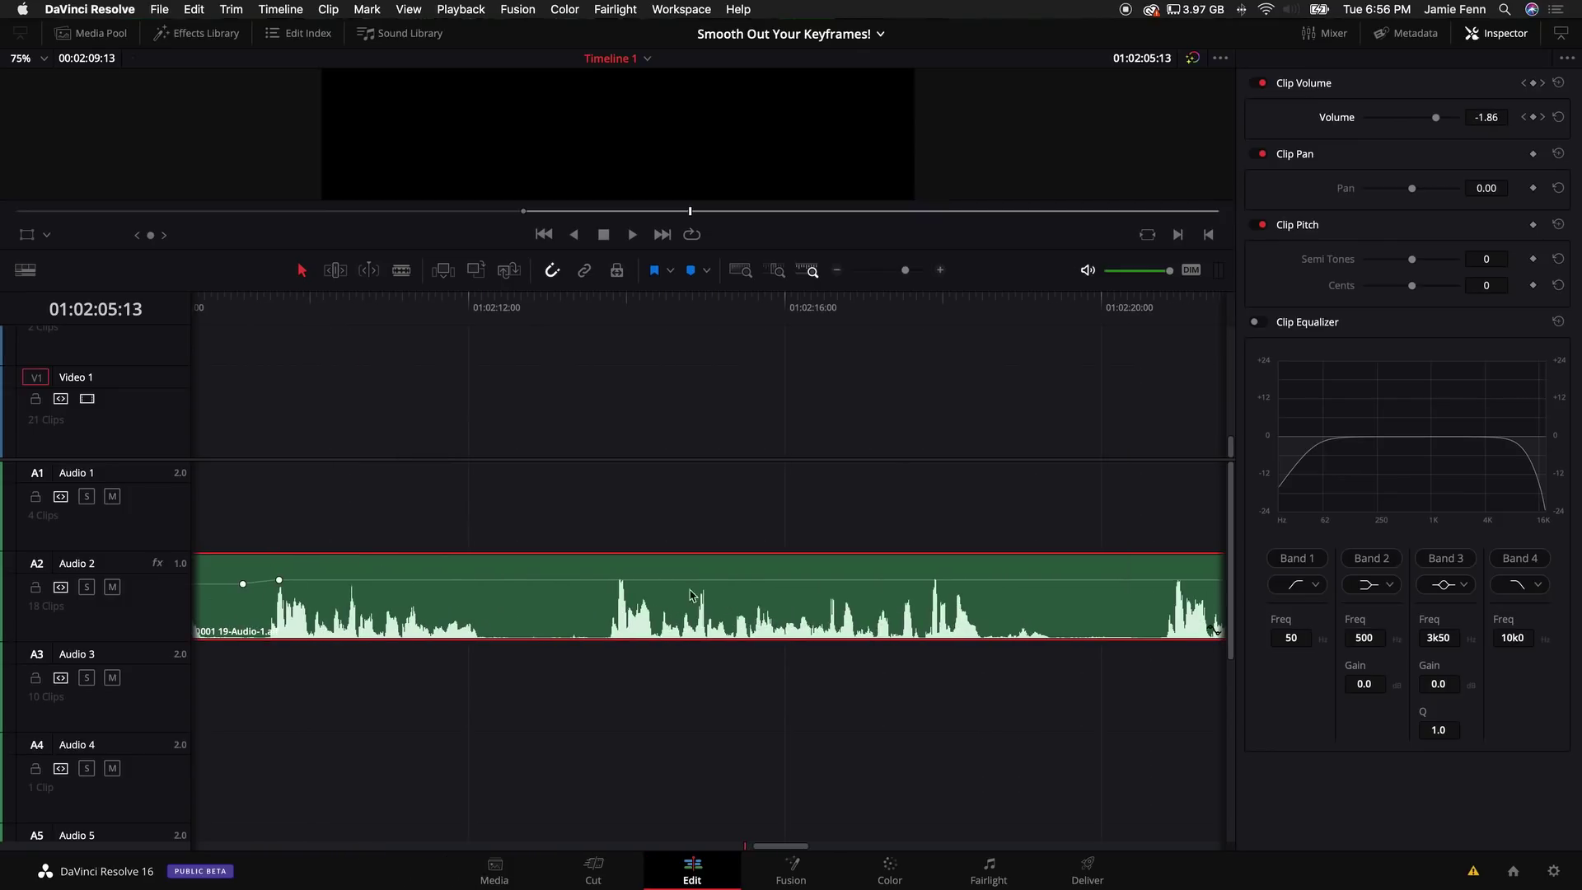
left_click(732, 581, "alt")
left_click_drag(732, 580, 725, 607)
key("super+z")
left_click(1023, 580, "alt")
left_click(842, 580, "alt")
left_click_drag(842, 580, 842, 602)
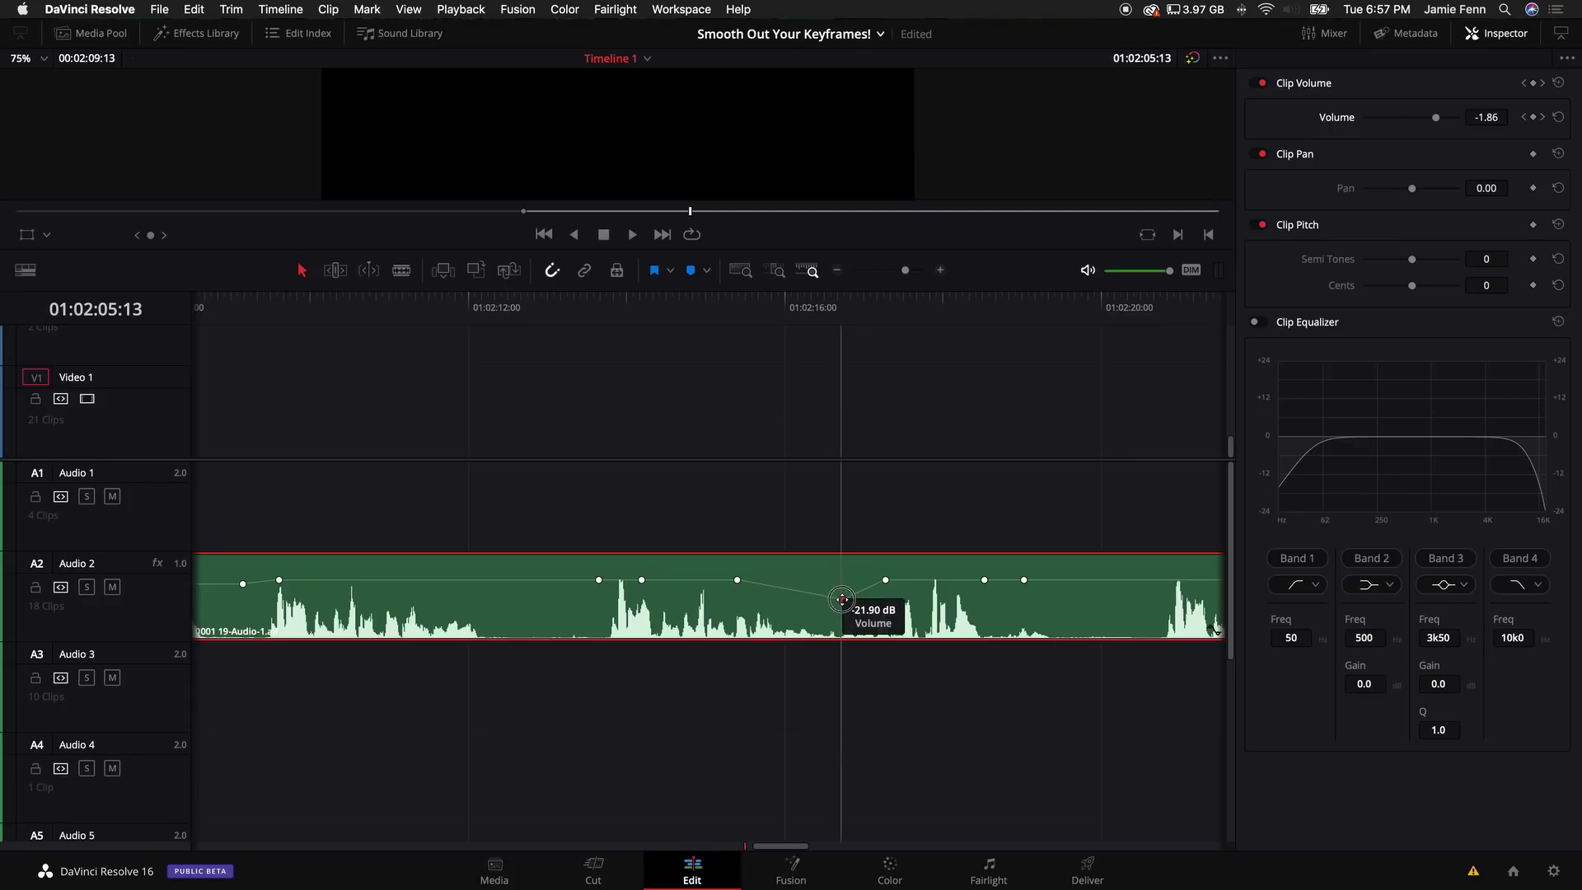
left_click_drag(738, 579, 685, 598)
left_click(684, 576, "alt")
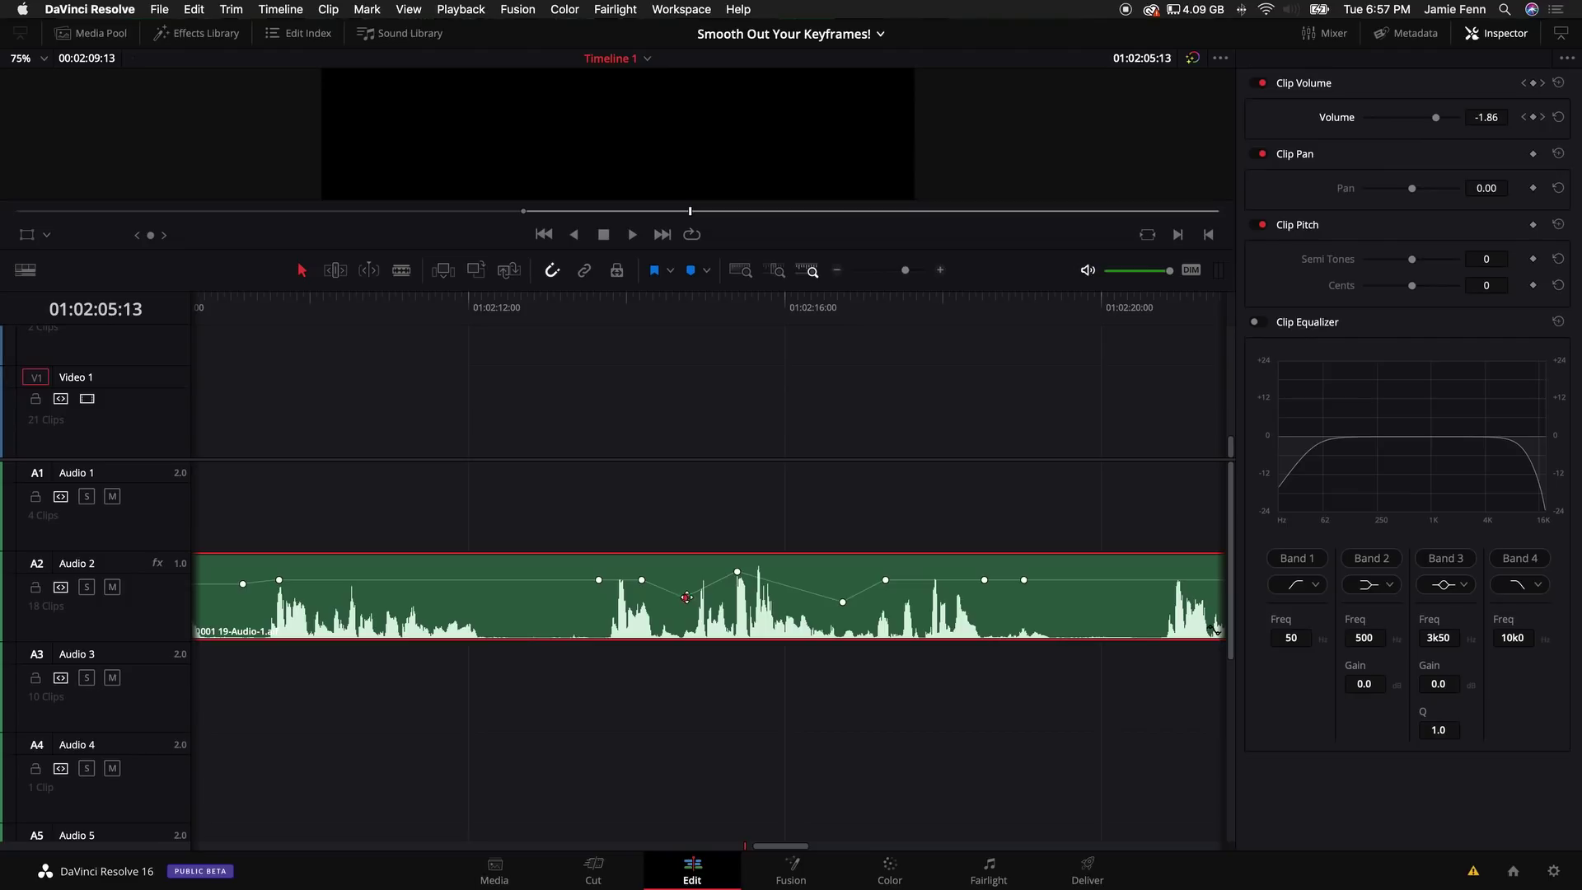
Step: Ease into the low keyframe, set easing on the peak, and return the lowest keyframe to Linear
right_click(684, 598)
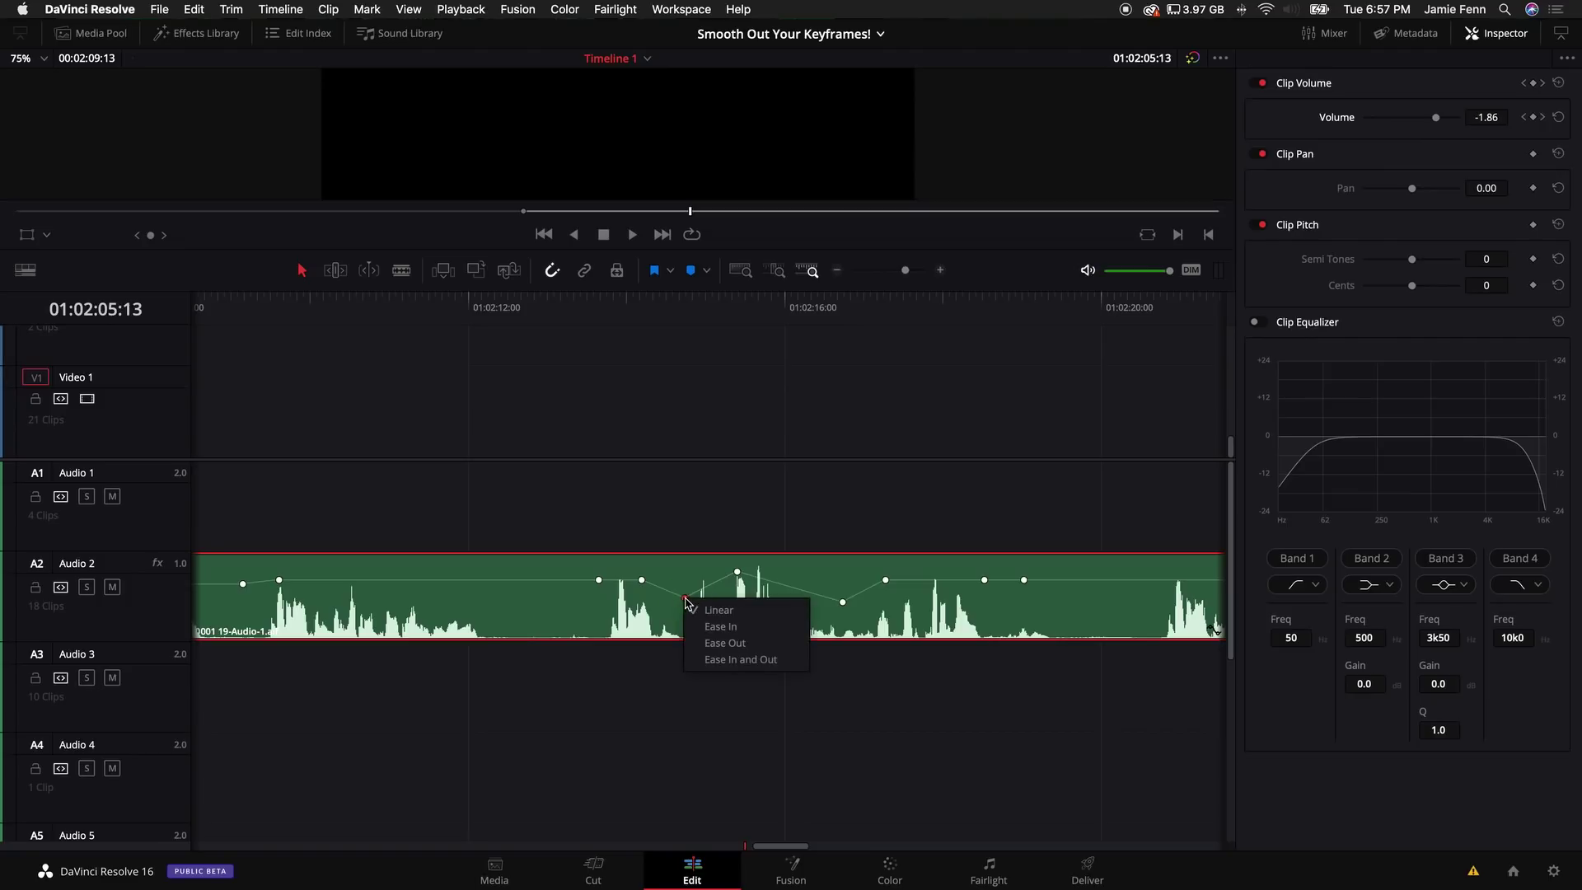
left_click(719, 623)
right_click(738, 570)
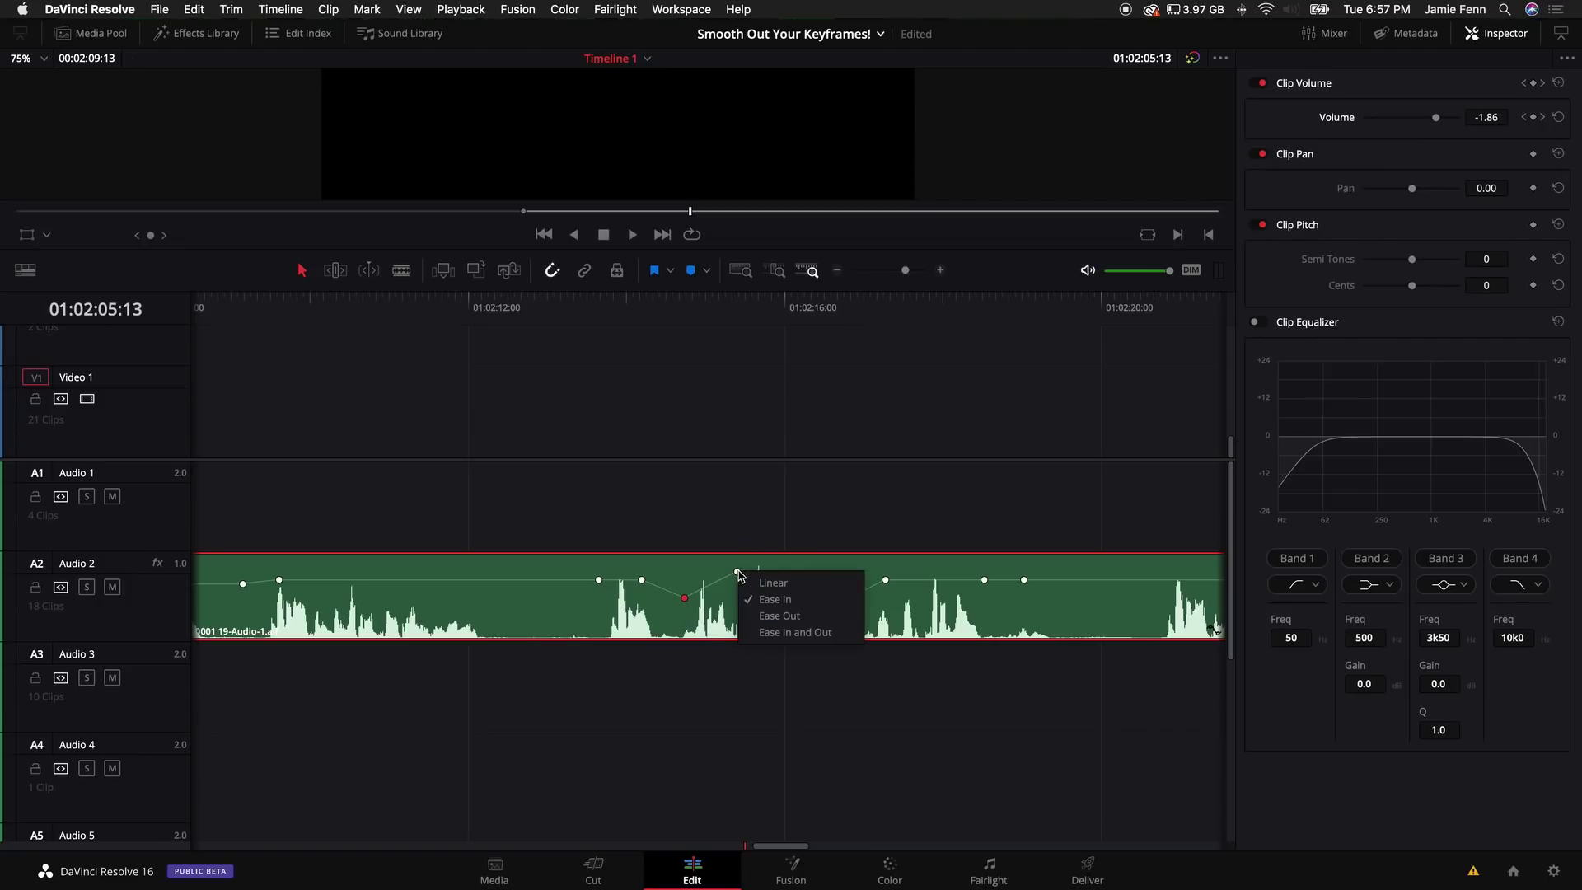
left_click(772, 608)
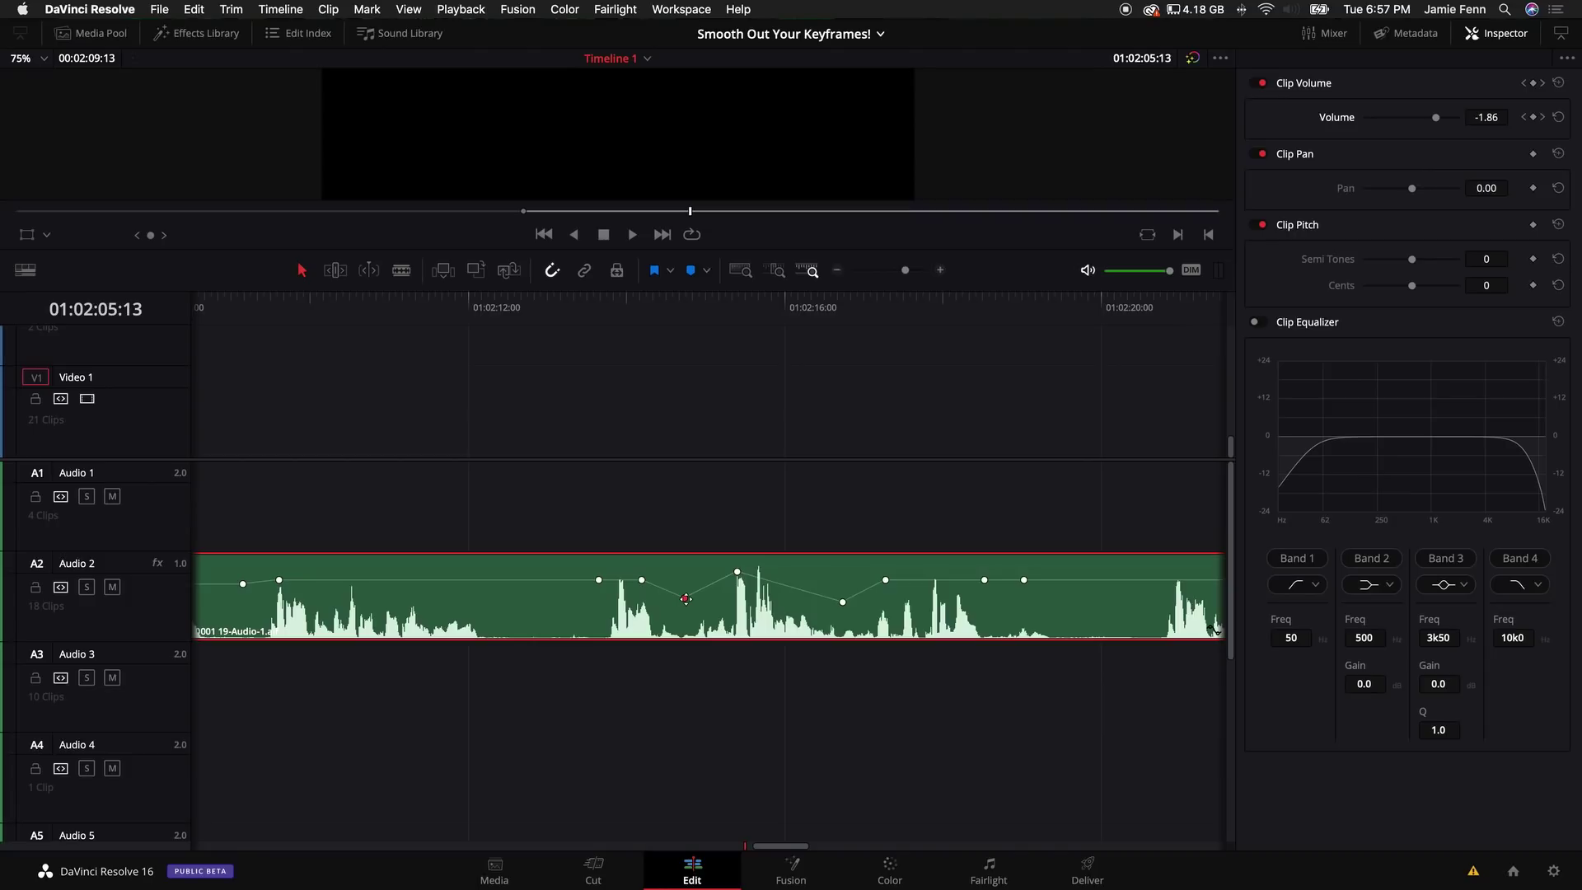
right_click(737, 570)
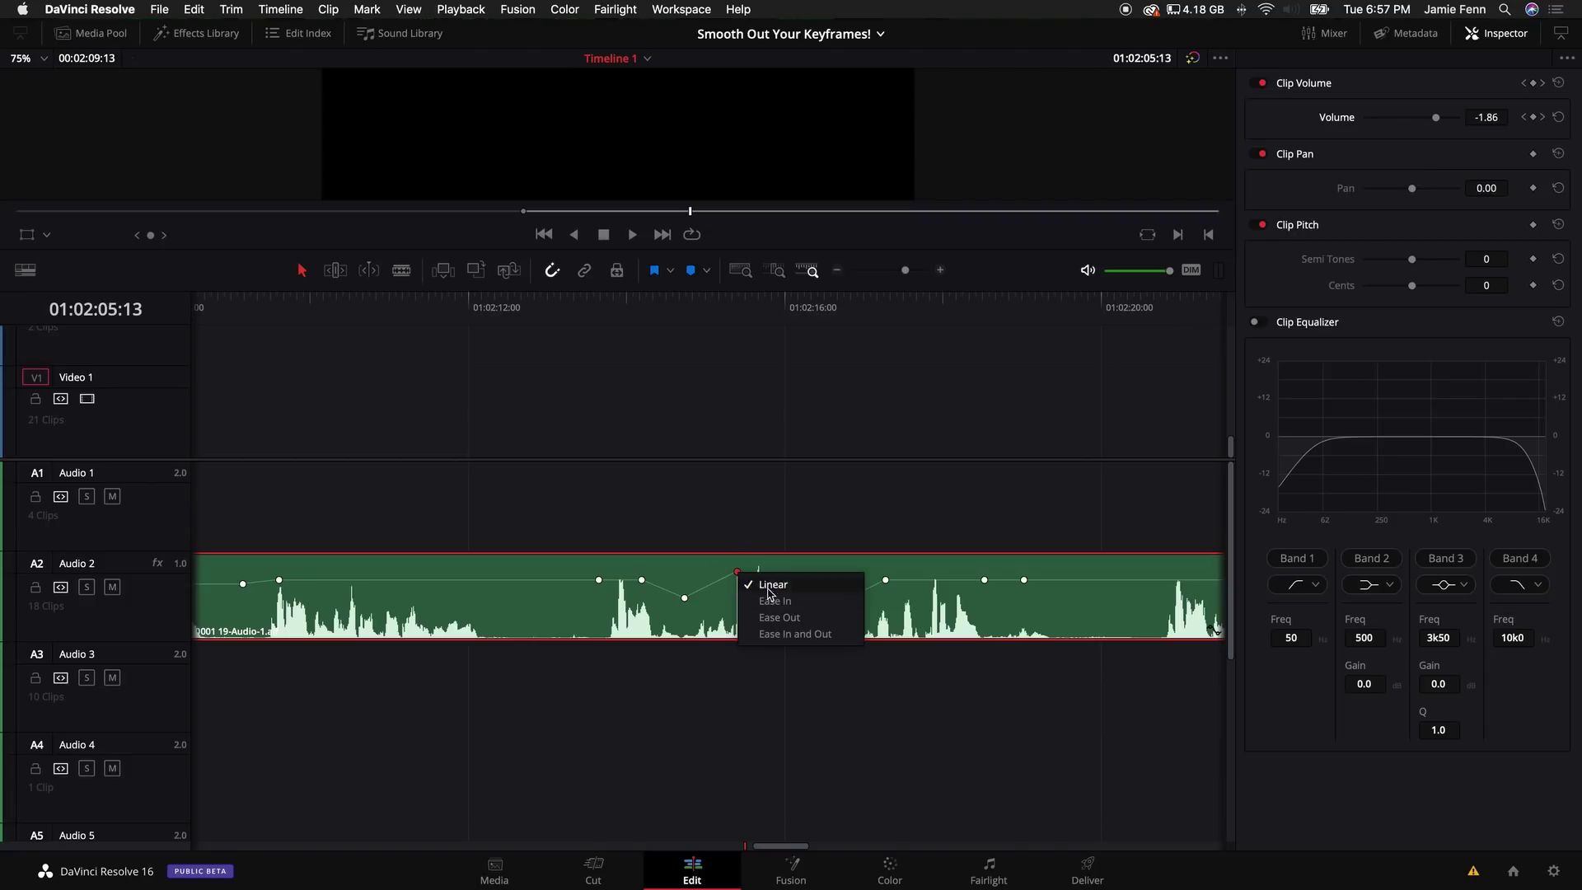
left_click(779, 605)
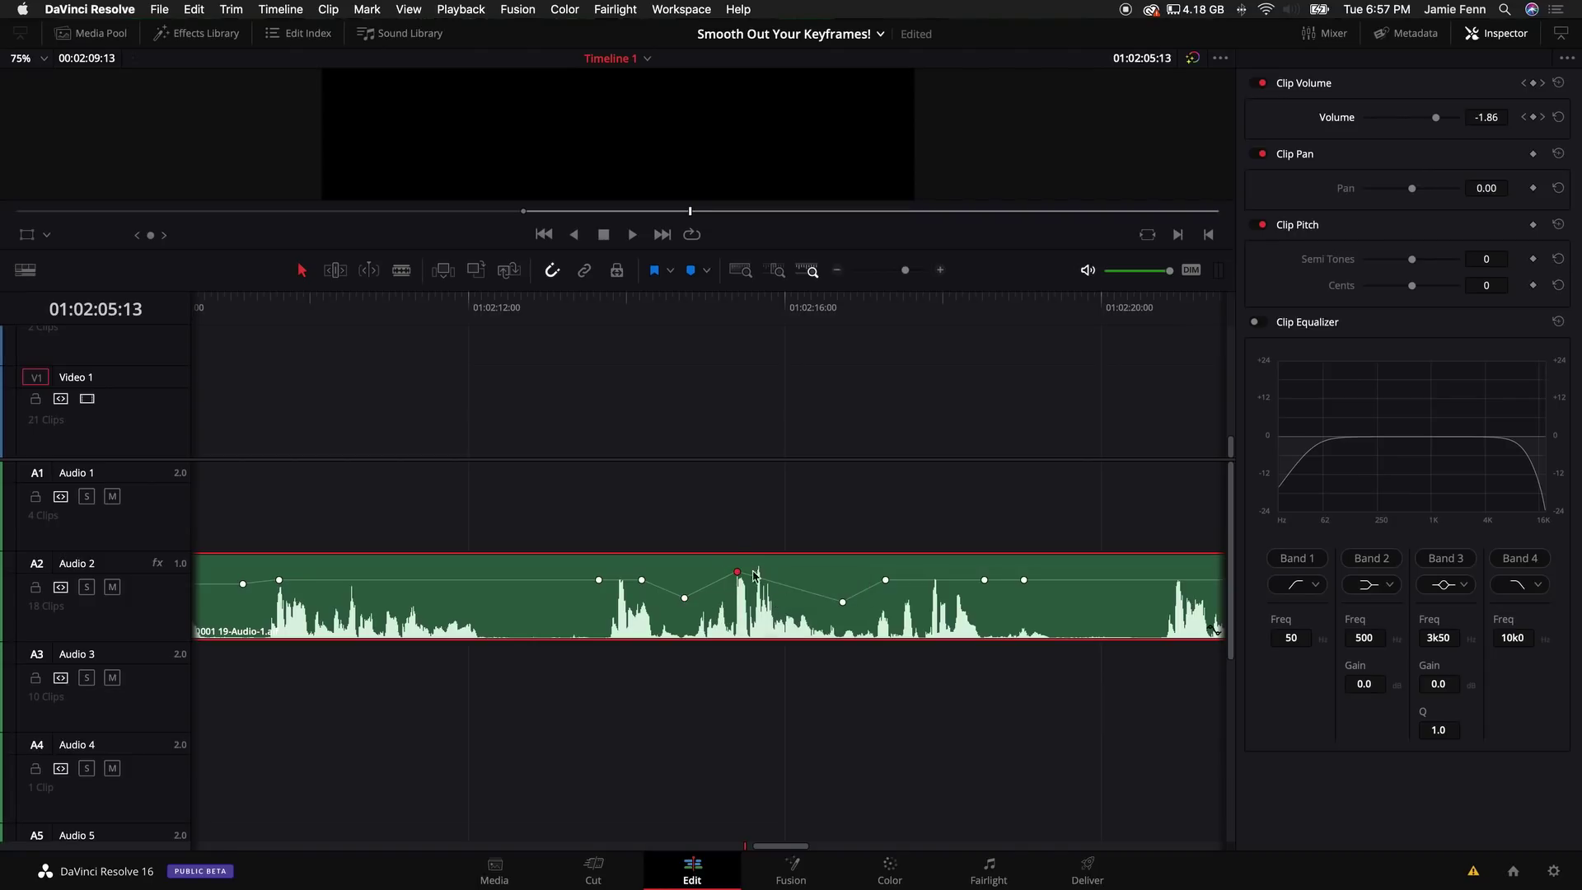
right_click(843, 602)
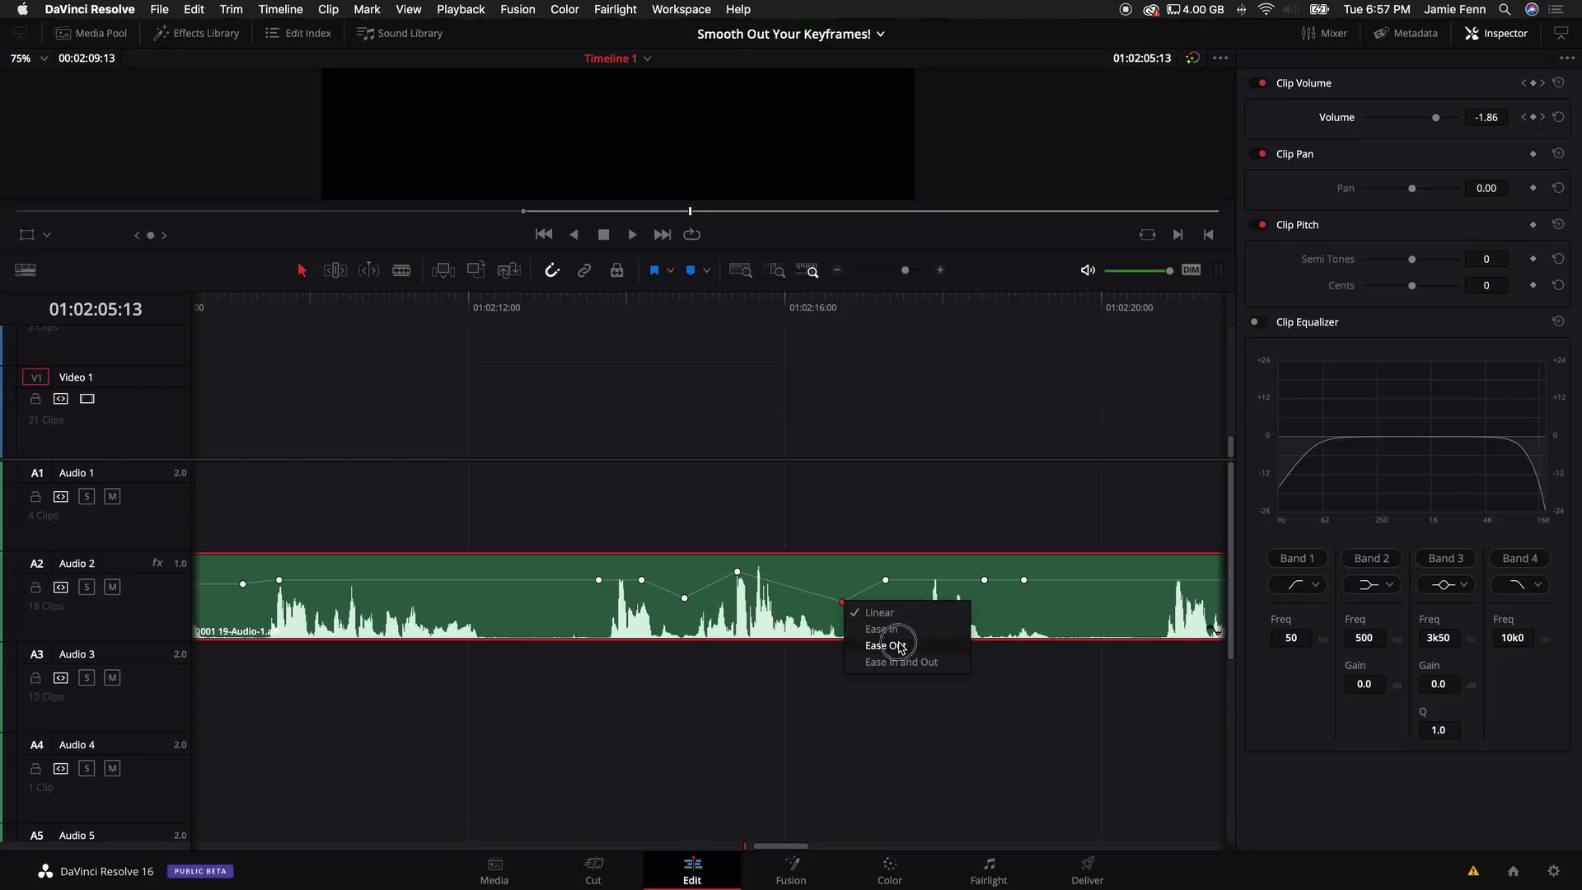
left_click(898, 644)
right_click(843, 602)
left_click(869, 627)
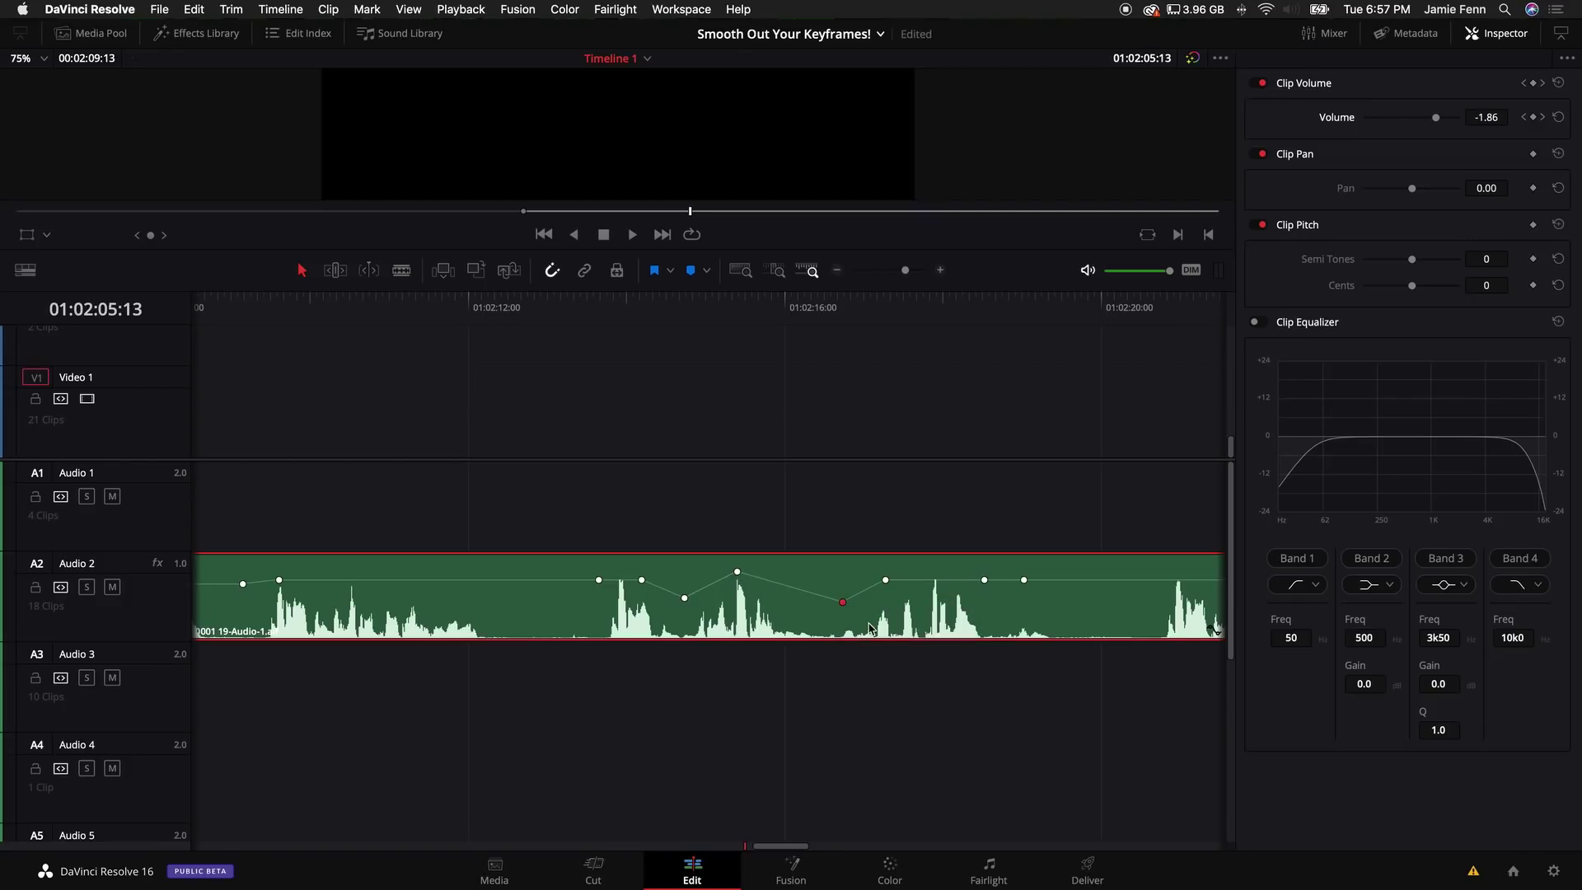
right_click(840, 603)
left_click(869, 615)
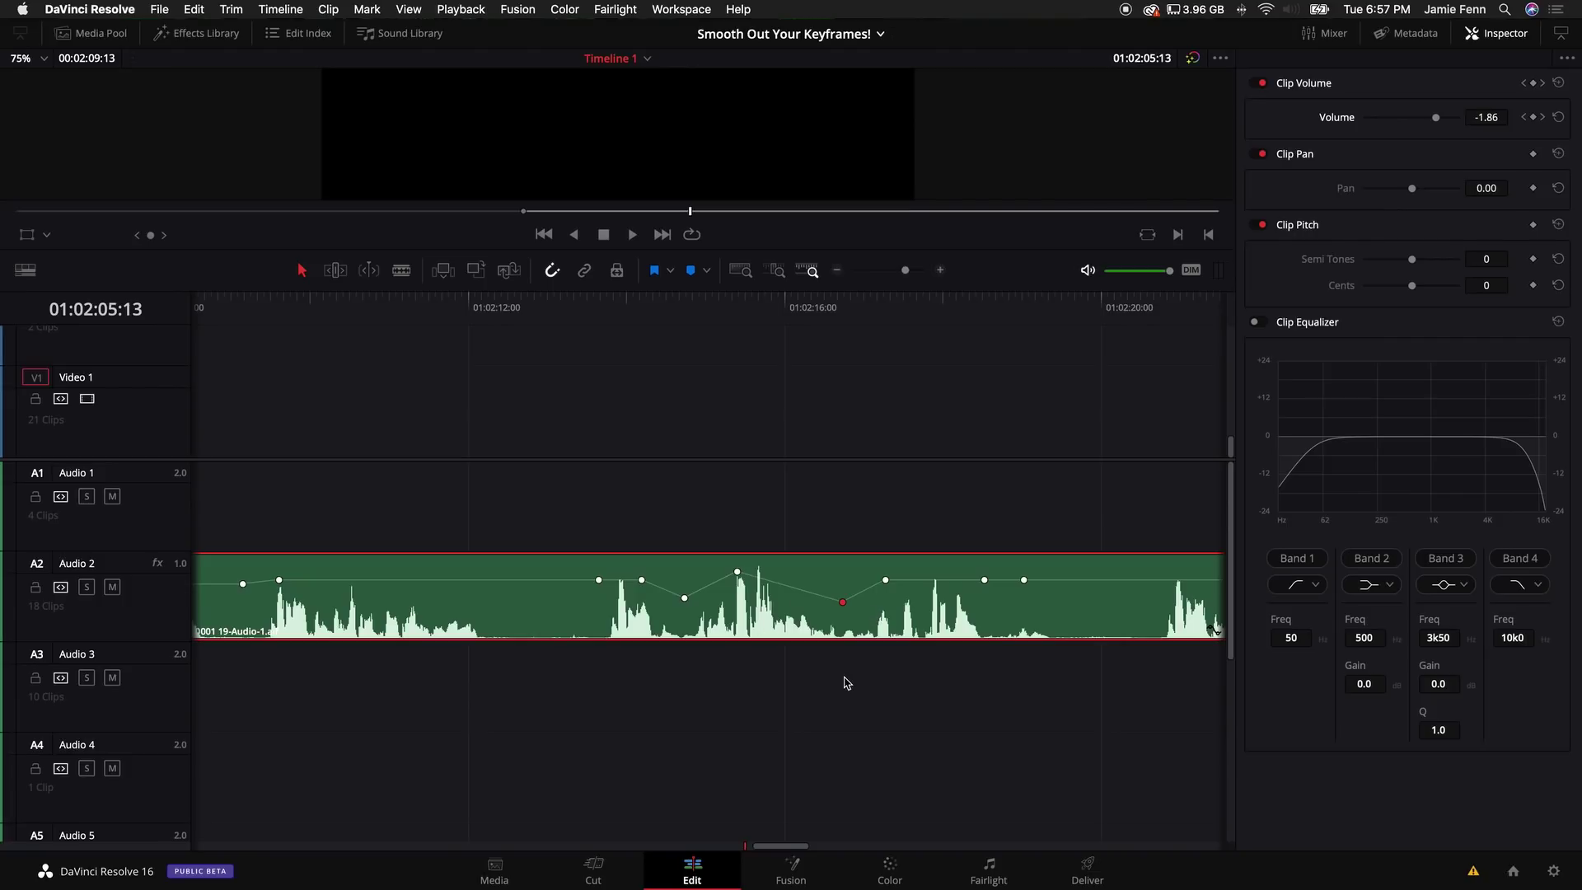
key("super+minus")
key("super+minus")
key("super+minus")
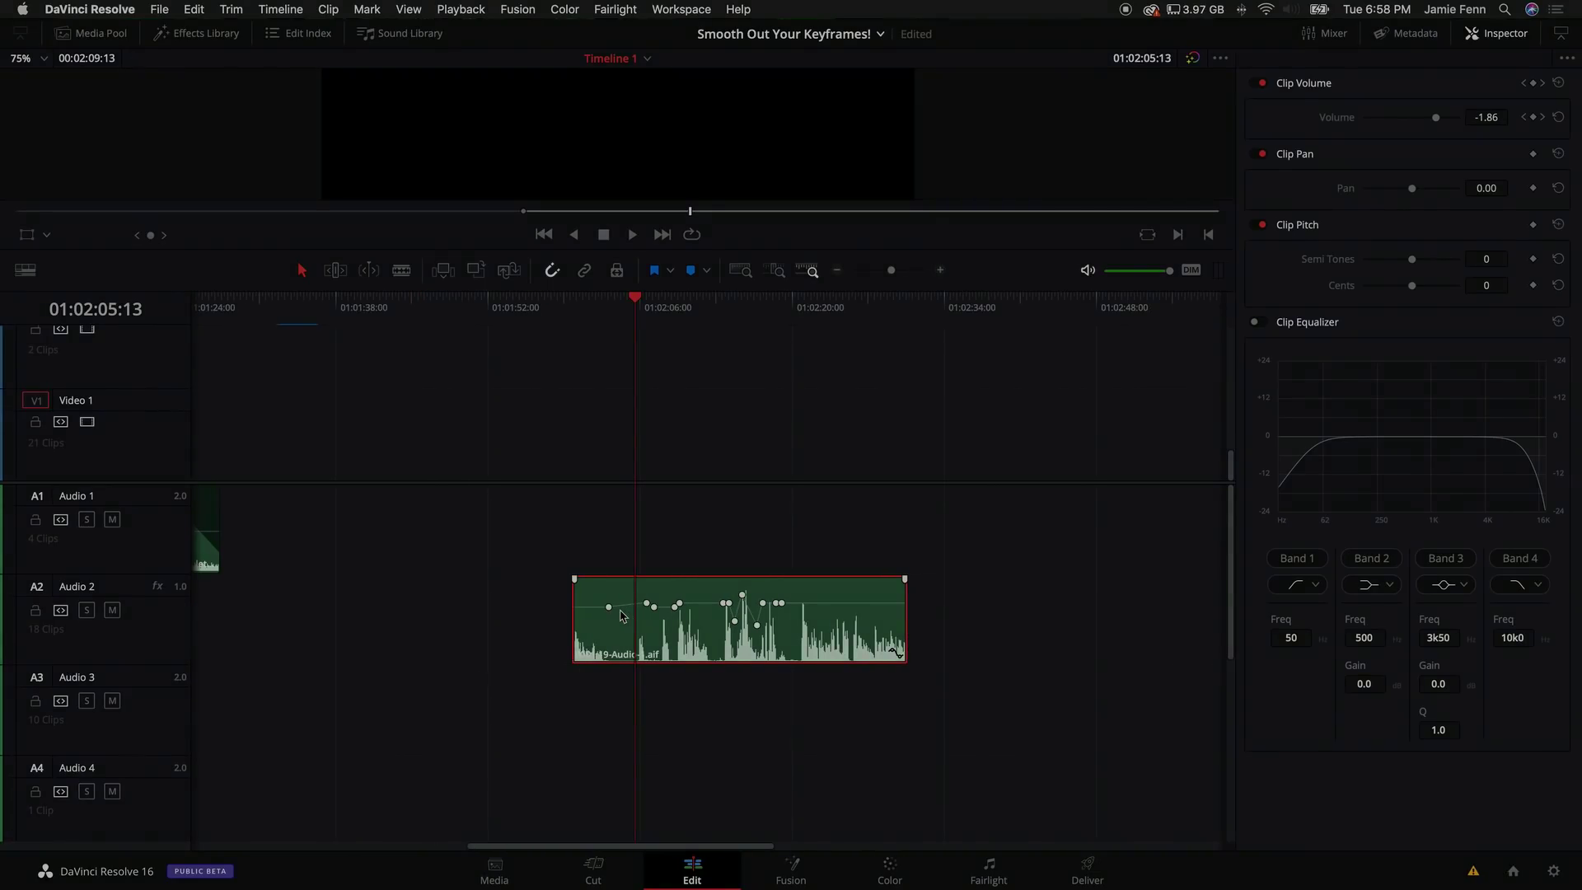